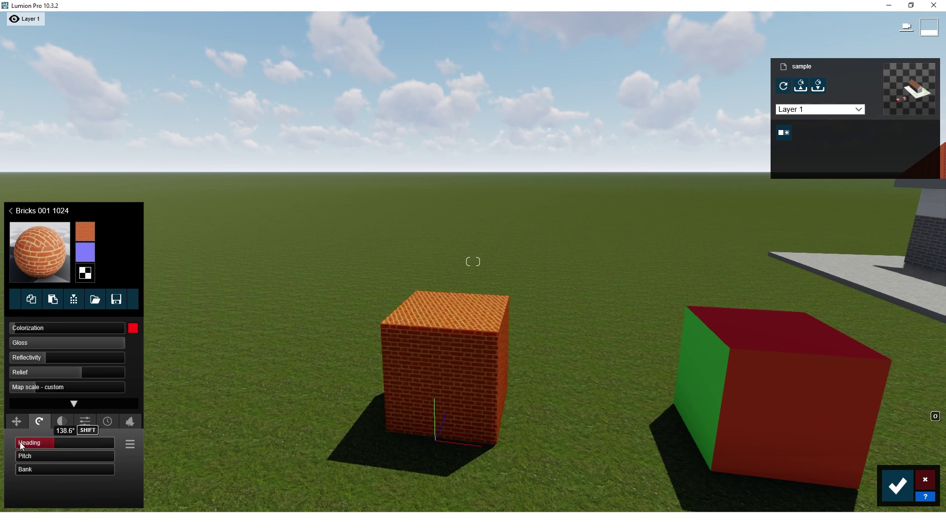
Try transparency levels up to 1.0 on the brick cube's material and return the transparency to zero.
click(62, 422)
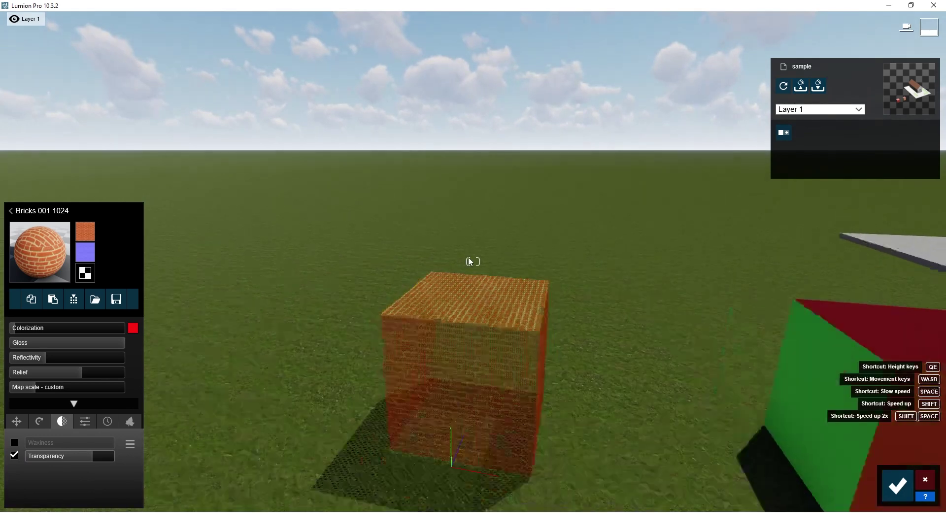
scroll(469, 257, down, 3)
right_drag(486, 330, 483, 364)
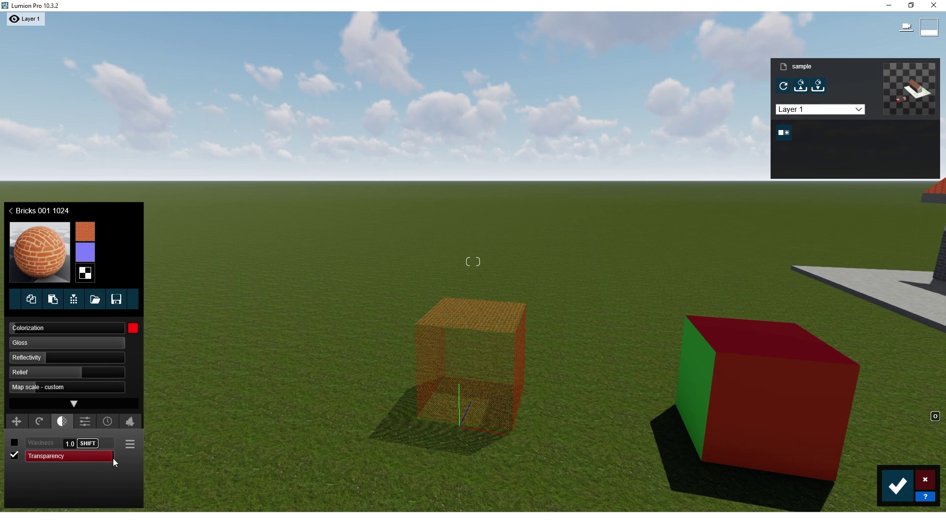
drag(113, 459, 92, 422)
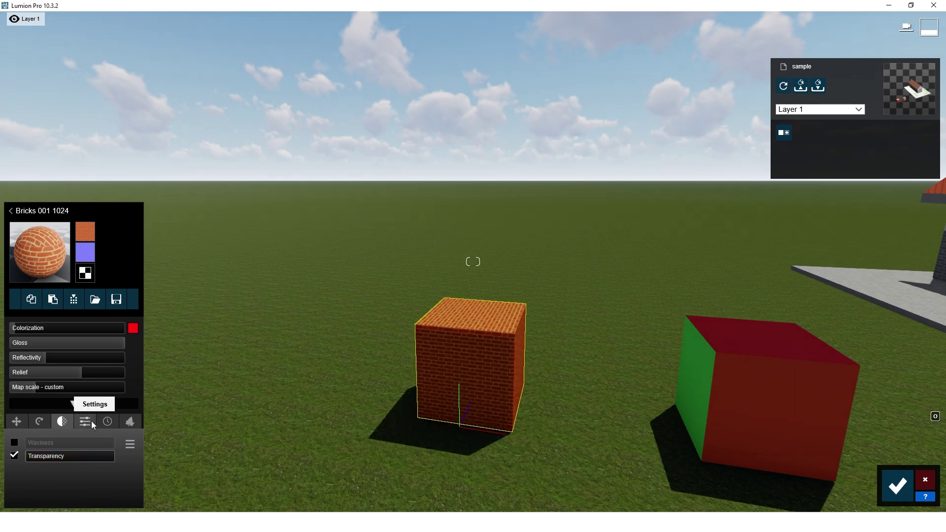
Try out the emissive strength of the brick cube's Bricks 001 1024 material.
click(91, 422)
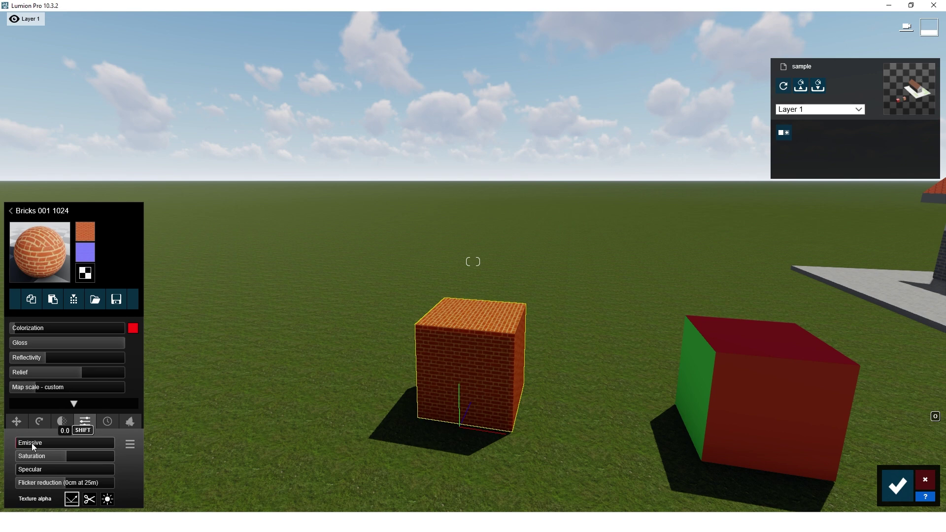
drag(25, 442, 161, 436)
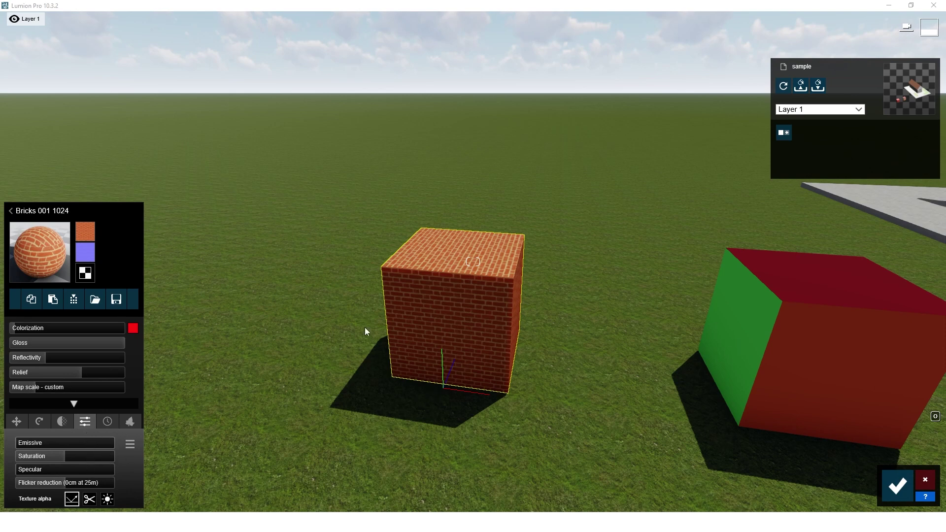
click(902, 488)
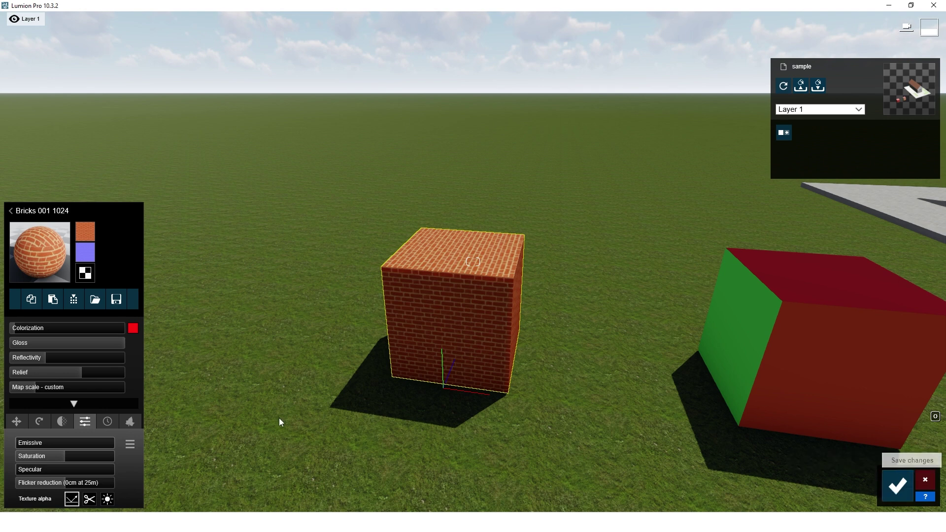
Review the weathering and foliage settings of the brick material and save the material changes.
click(105, 424)
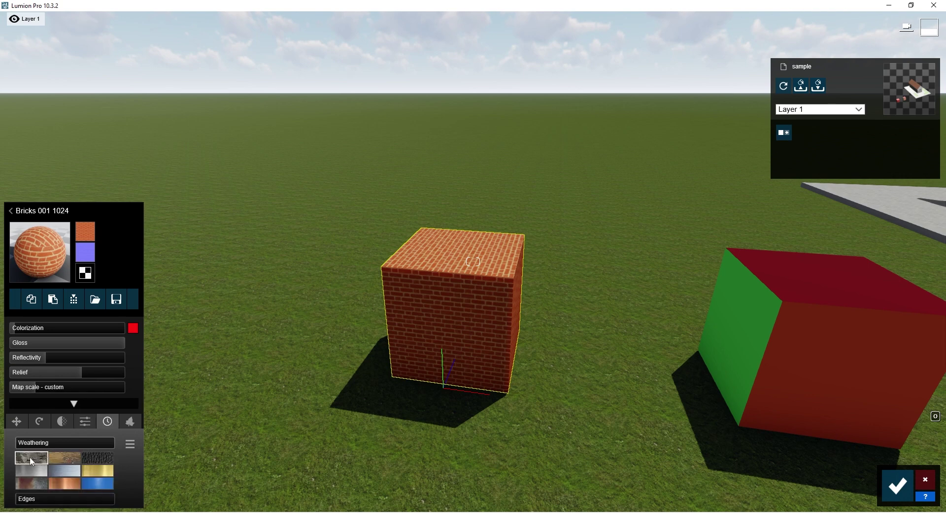
click(131, 425)
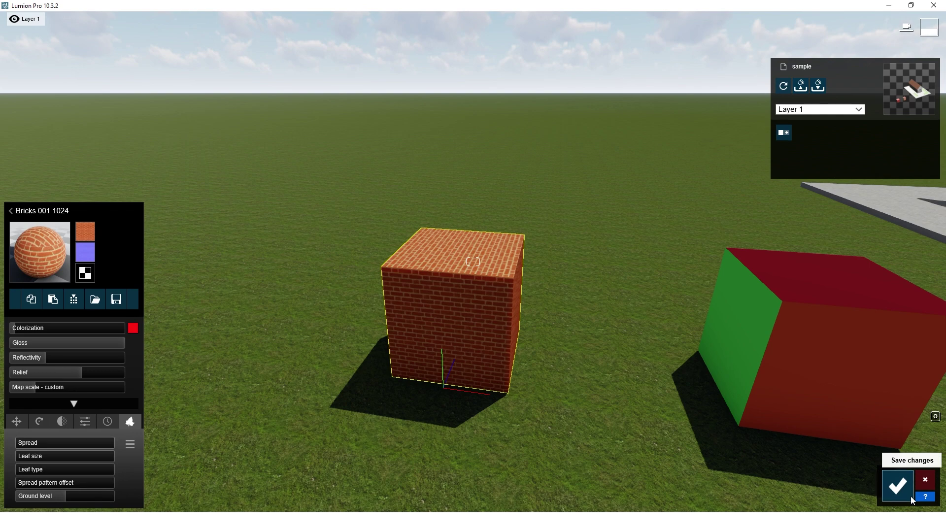
click(899, 486)
Apply the outdoor brick material Bricks 013 1024 to the green face of the coloured cube.
scroll(840, 355, down, 3)
scroll(684, 345, up, 2)
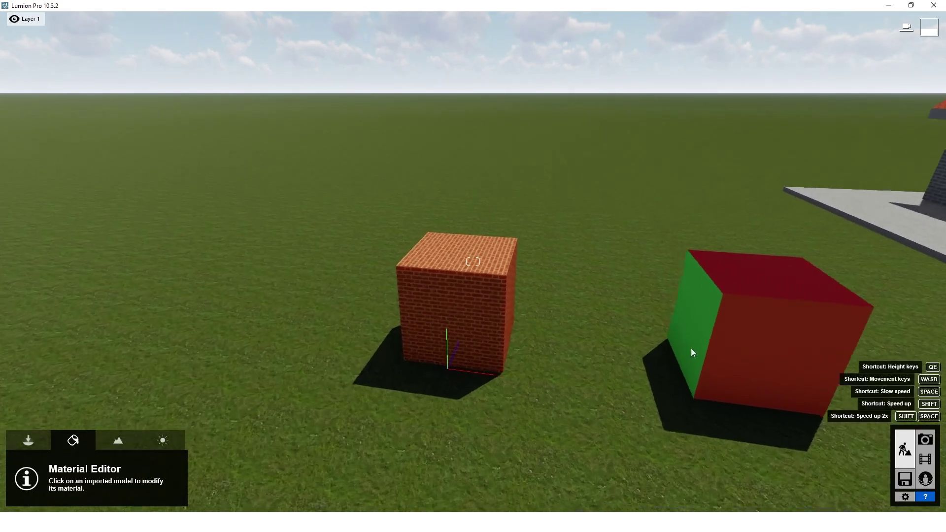
right_drag(684, 344, 769, 345)
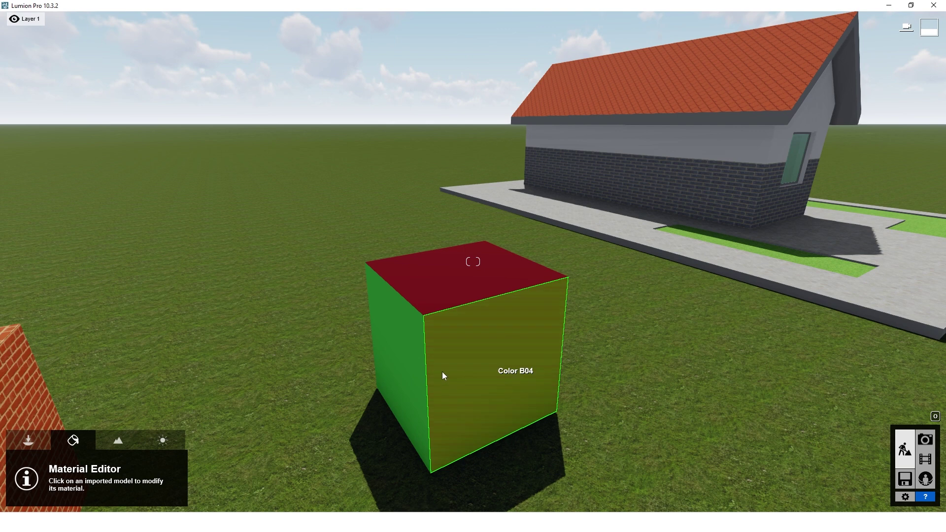
click(411, 365)
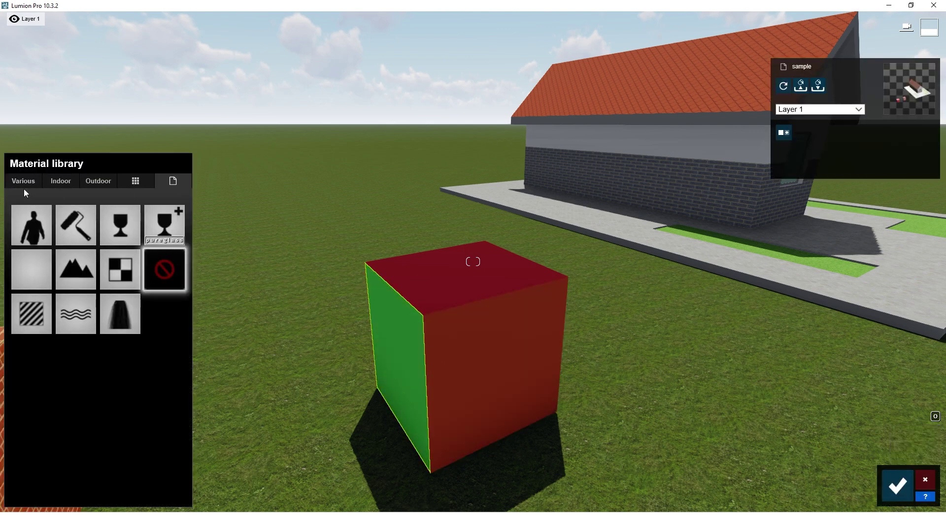
click(95, 185)
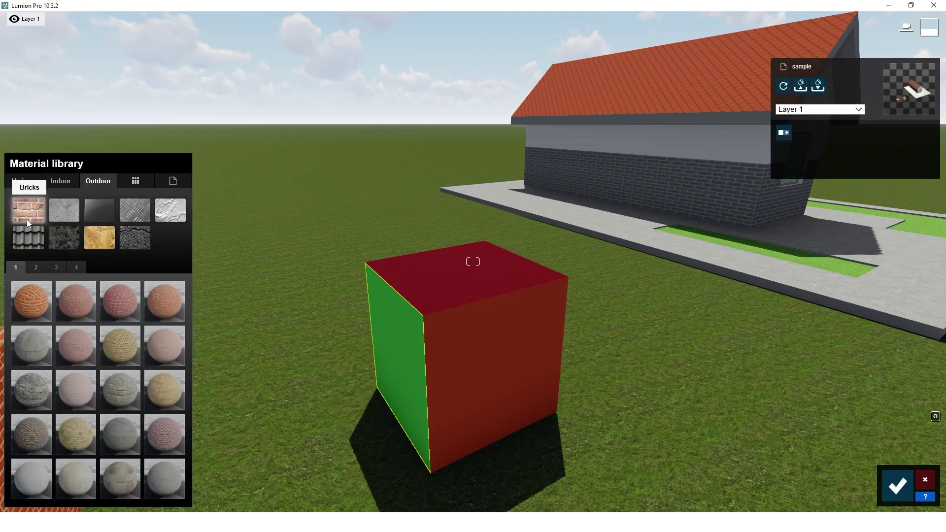
click(120, 389)
right_drag(403, 350, 254, 418)
click(167, 435)
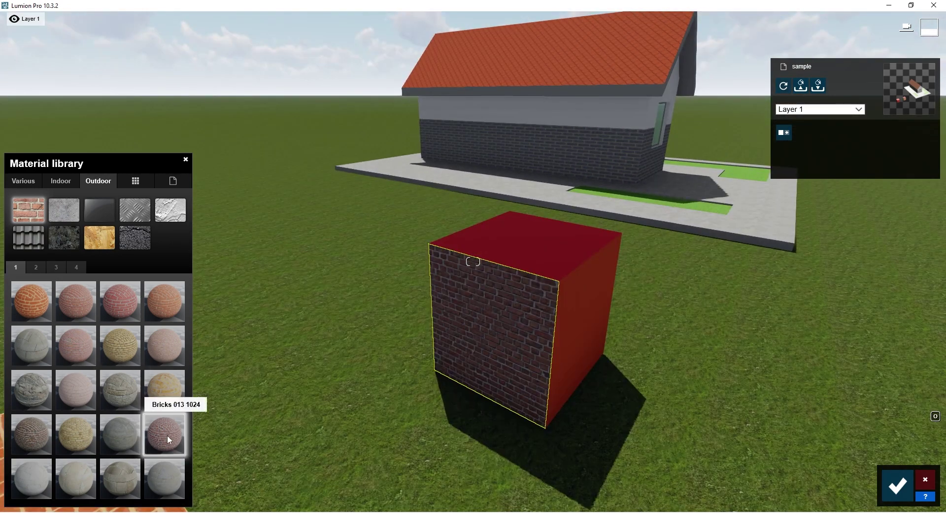
Apply the yellow-orange outdoor brick material to the cube's red Color B04 side face.
click(589, 302)
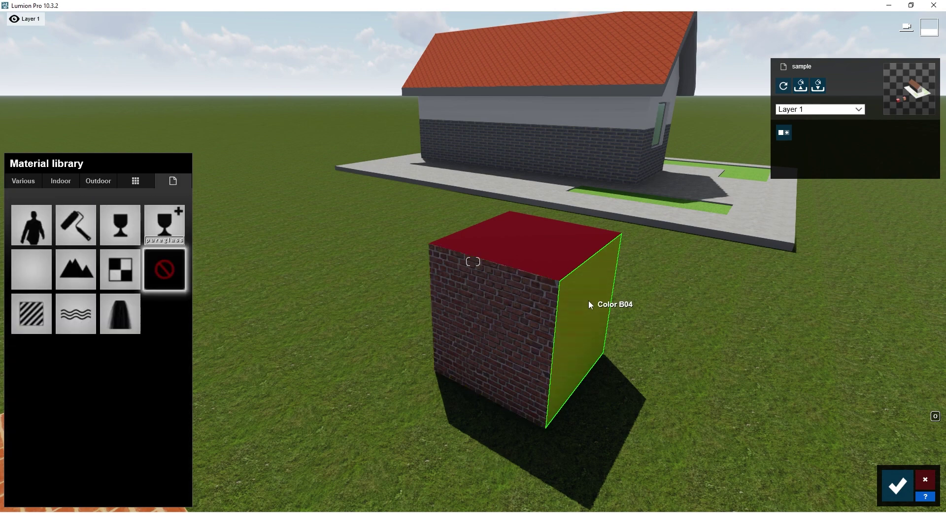
click(112, 182)
click(165, 391)
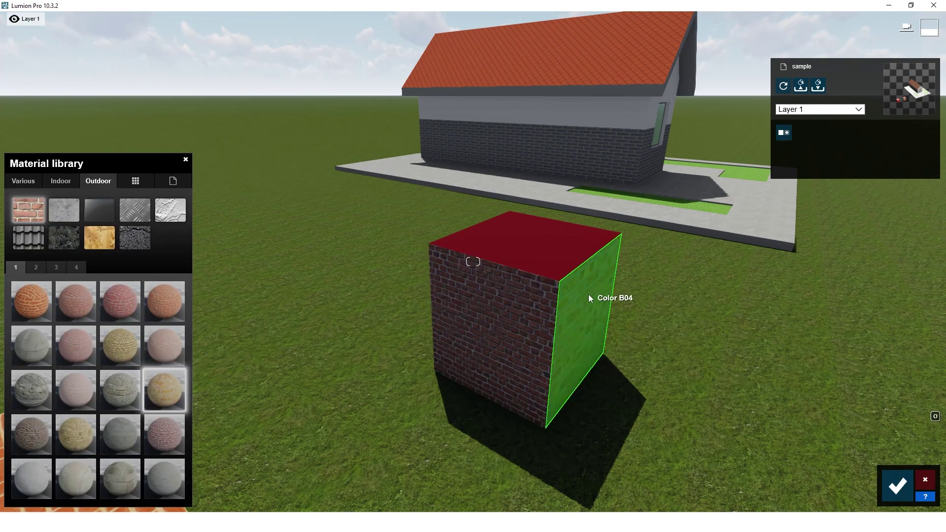
right_drag(589, 294, 567, 295)
middle_drag(590, 294, 323, 257)
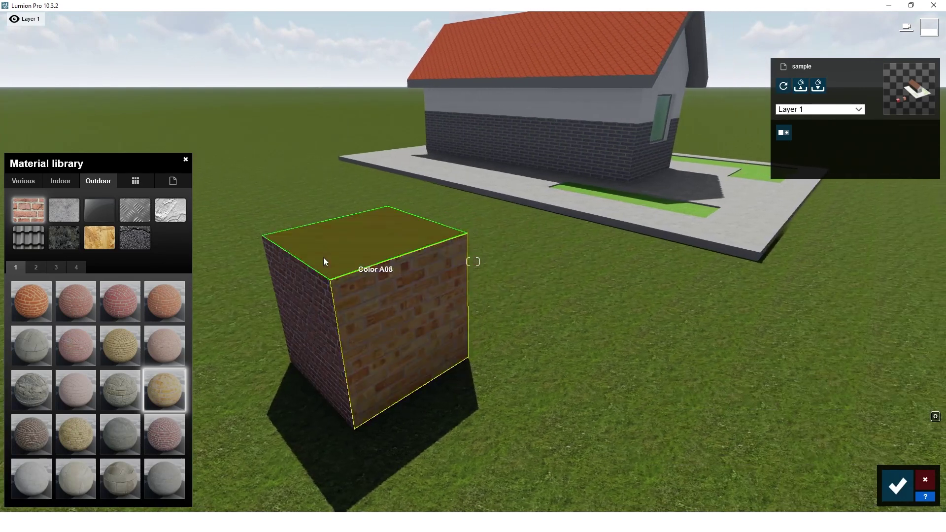
Apply the outdoor brick material Bricks 018 1024 to the cube's top Color A08 face.
click(340, 253)
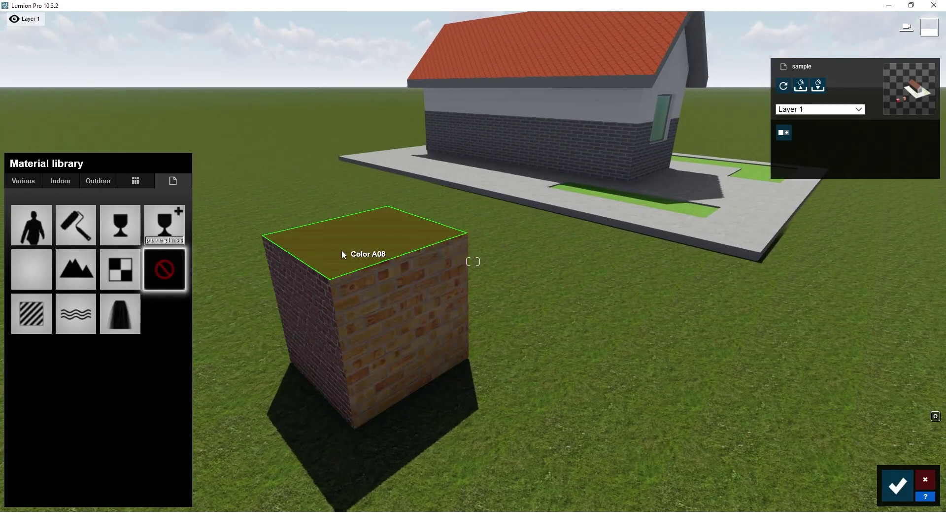
click(100, 181)
click(121, 478)
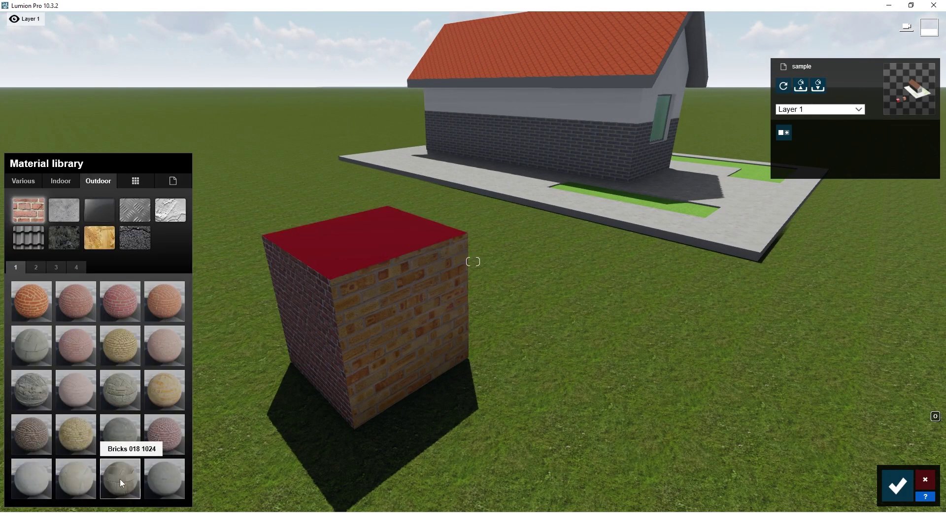
right_drag(412, 338, 385, 329)
middle_drag(385, 329, 433, 275)
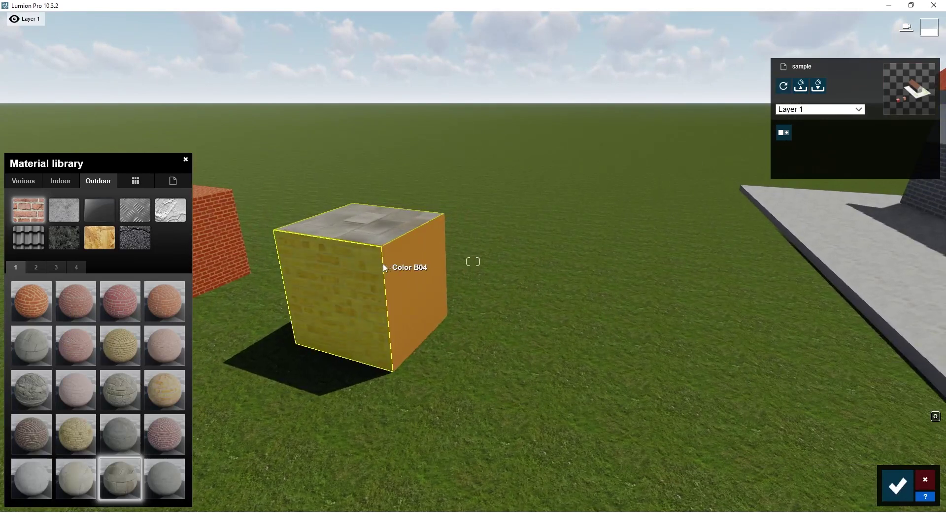
Try an orange outdoor roof tile material on the house roof and discard the change.
click(389, 246)
right_drag(387, 318, 152, 298)
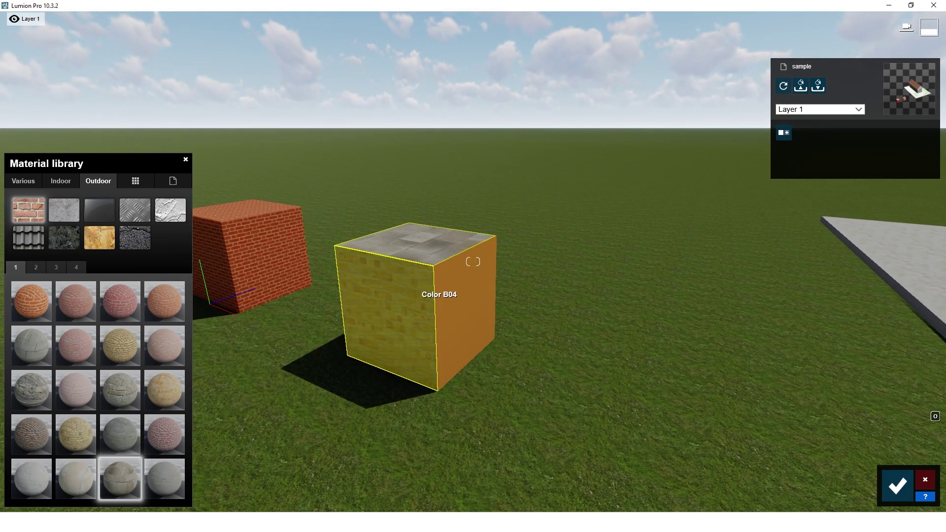
right_drag(416, 292, 567, 296)
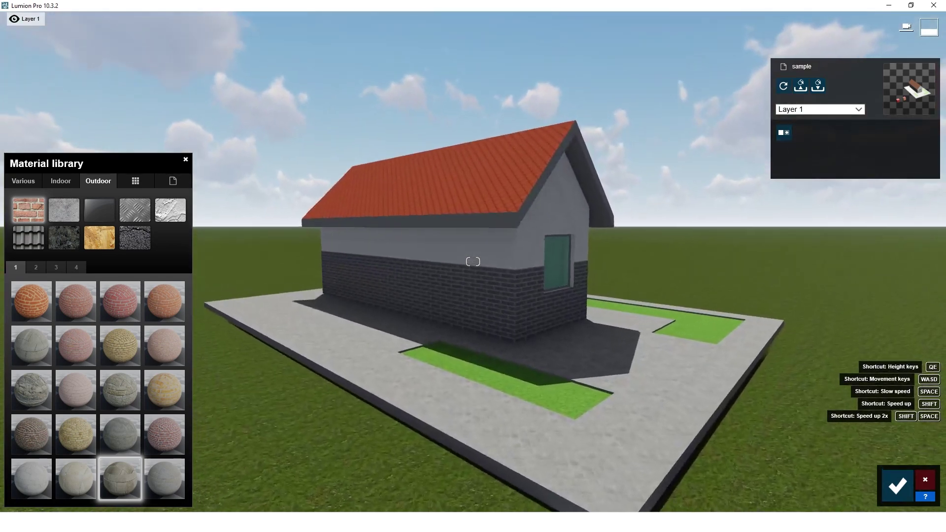
right_drag(454, 280, 518, 261)
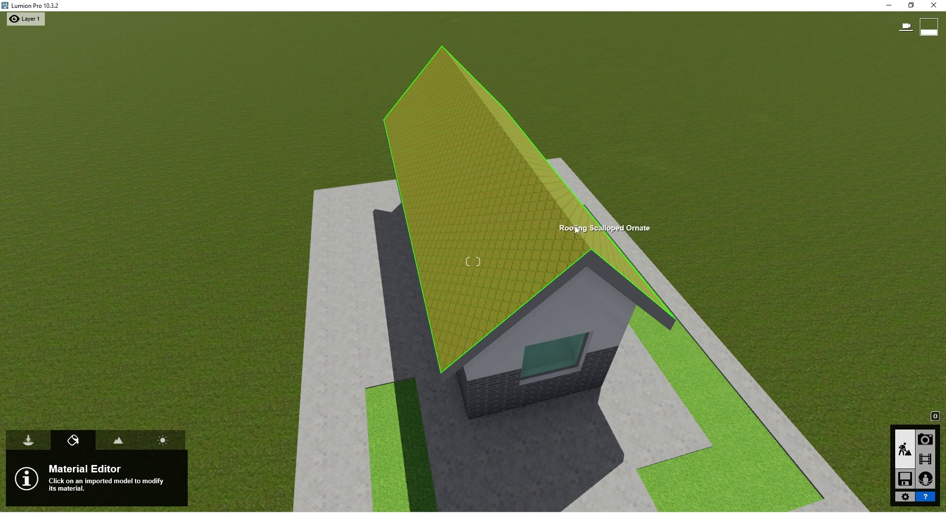
click(534, 222)
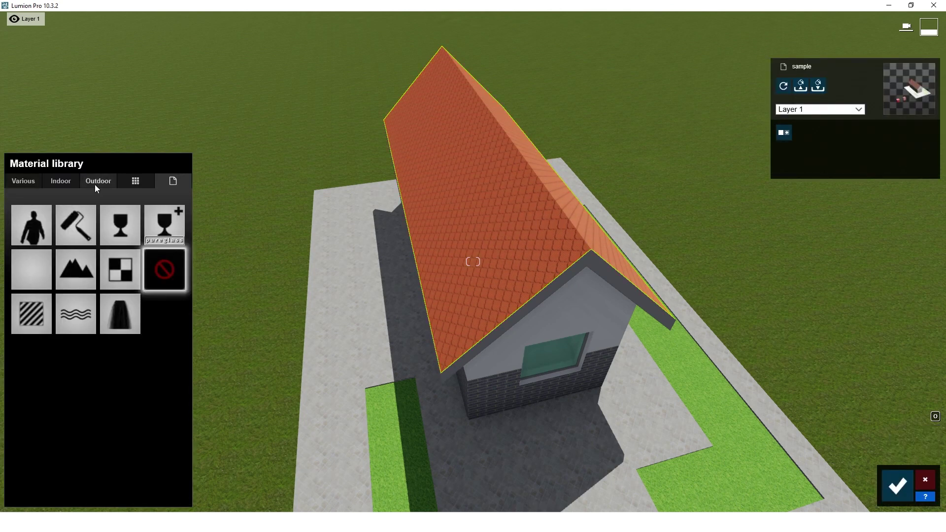
click(97, 182)
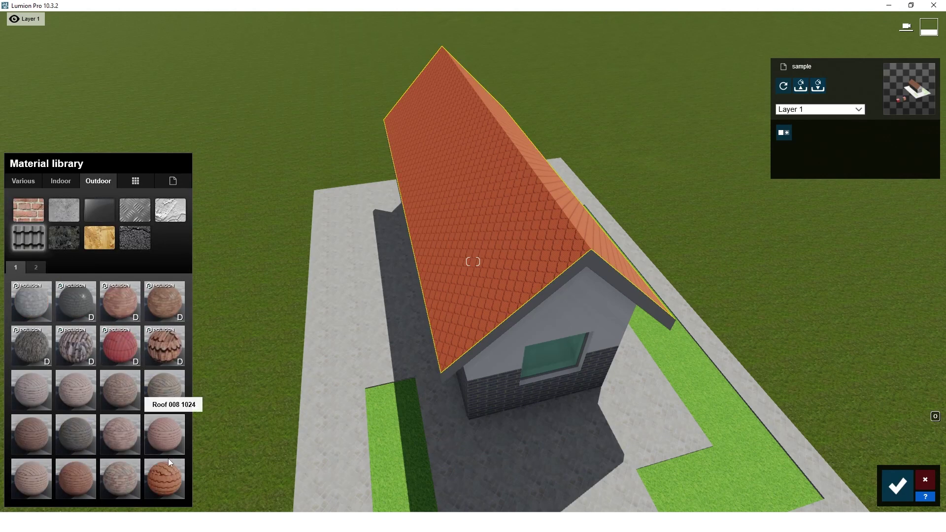
click(163, 474)
mouse_move(162, 474)
right_down()
mouse_move(522, 247)
mouse_move(444, 262)
right_up()
right_drag(500, 257, 537, 252)
key(a)
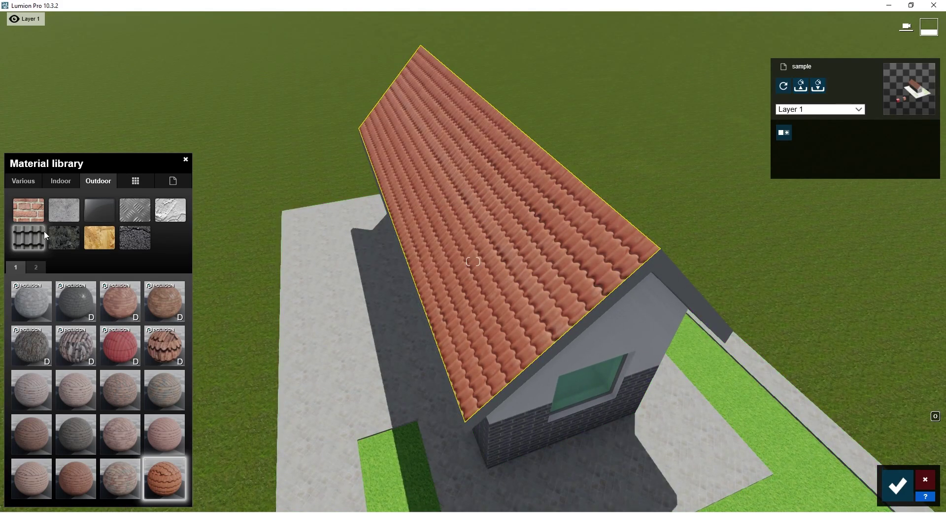
click(925, 480)
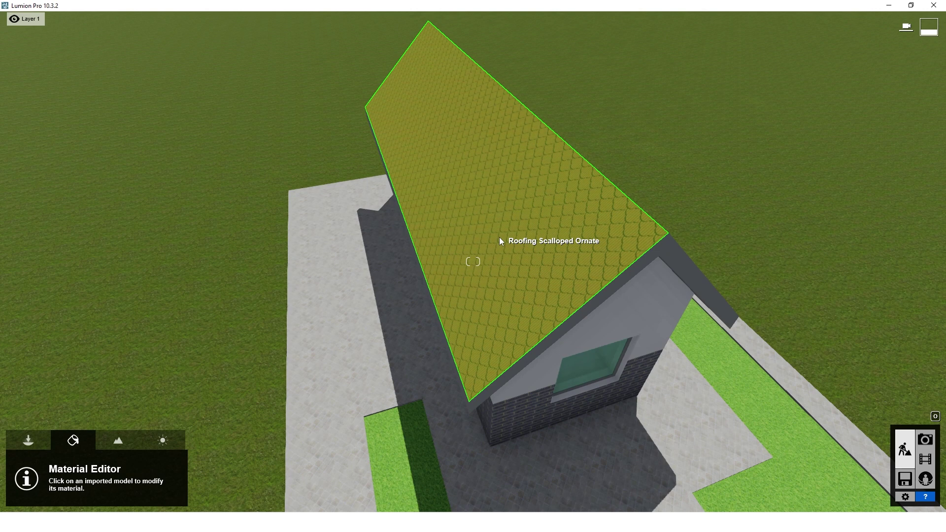
Assign the Standard material to the Roofing Scalloped Ornate surface of the house roof.
click(499, 238)
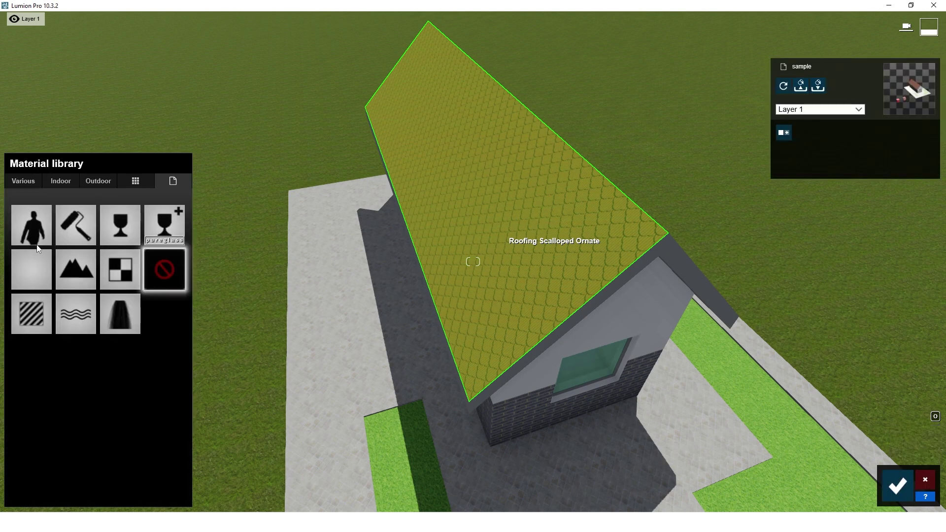
click(27, 316)
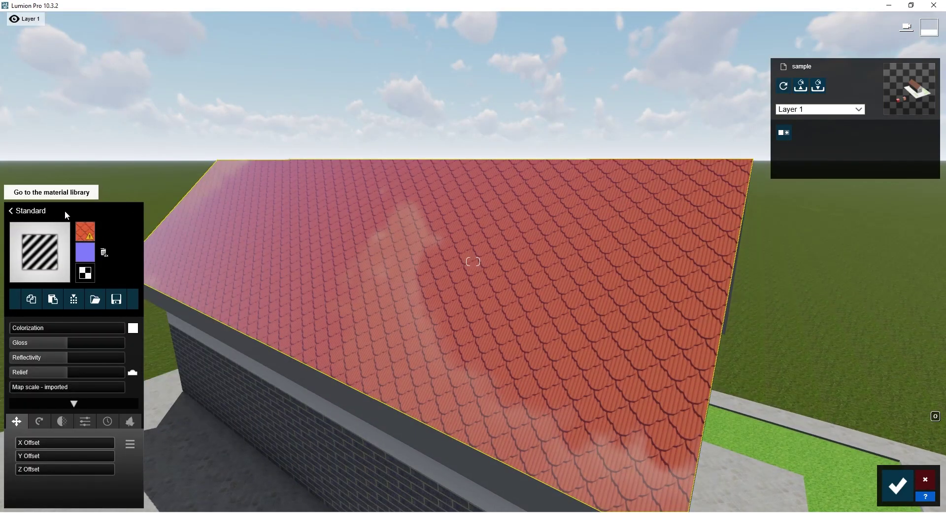
mouse_move(89, 236)
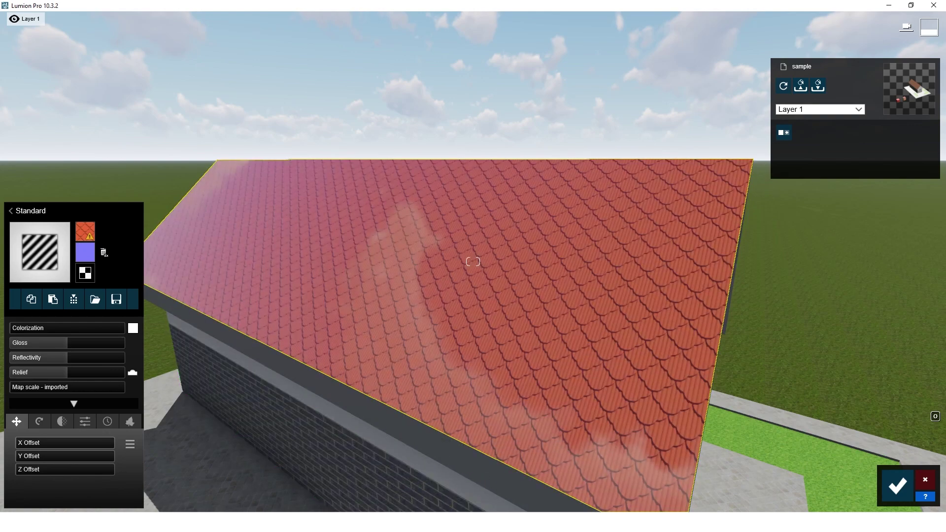
Switch to SketchUp, open the Roofing Scalloped Ornate texture in the external image viewer and view its save options.
click(409, 524)
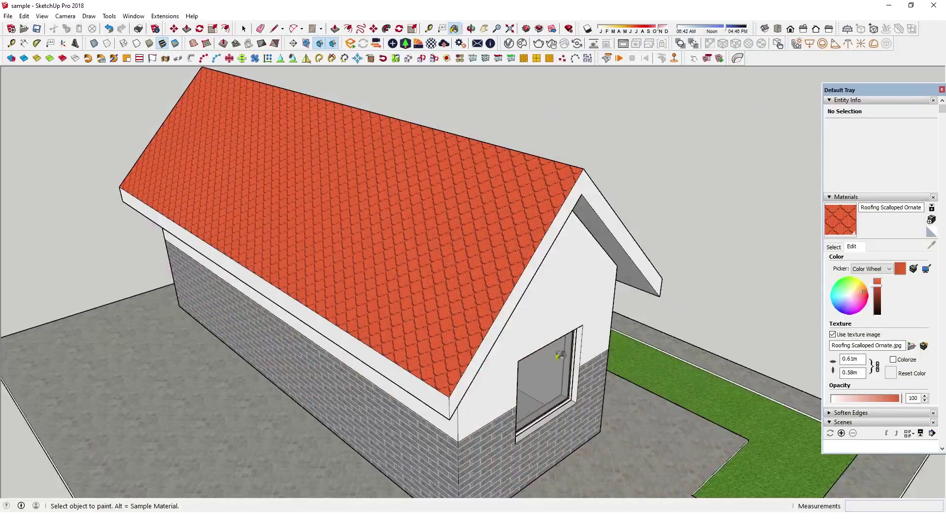
scroll(547, 277, down, 1)
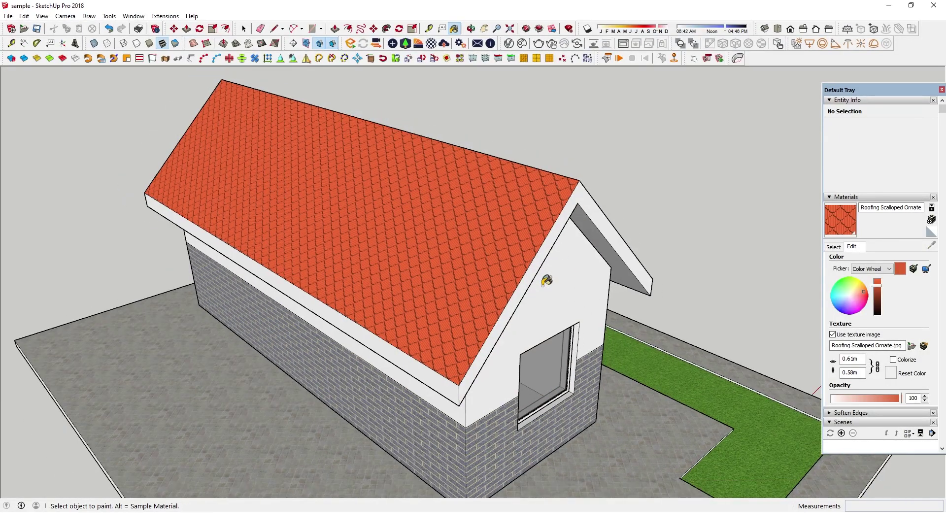
scroll(389, 186, up, 2)
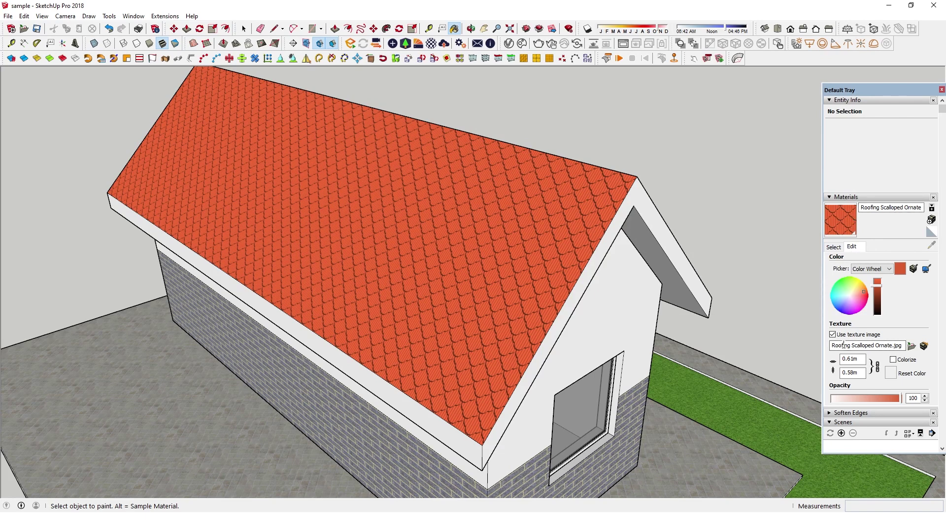
click(925, 346)
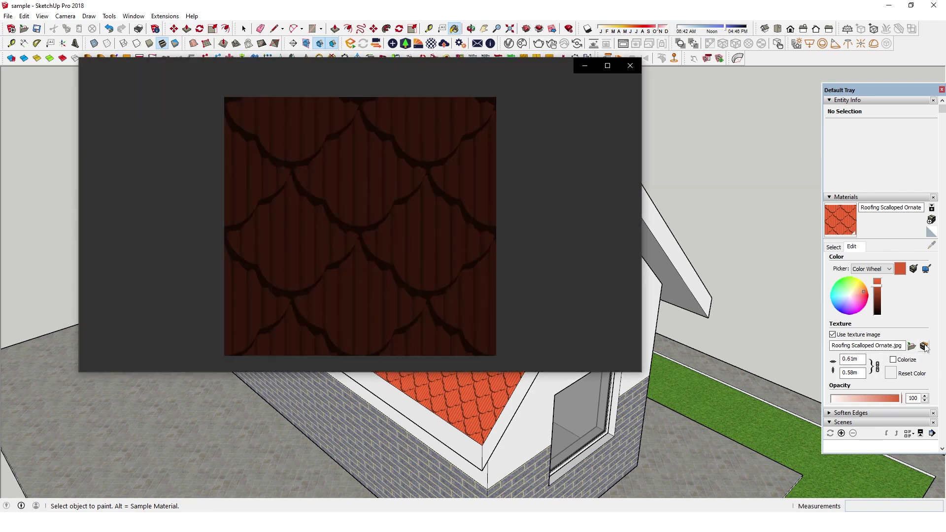
right_click(375, 162)
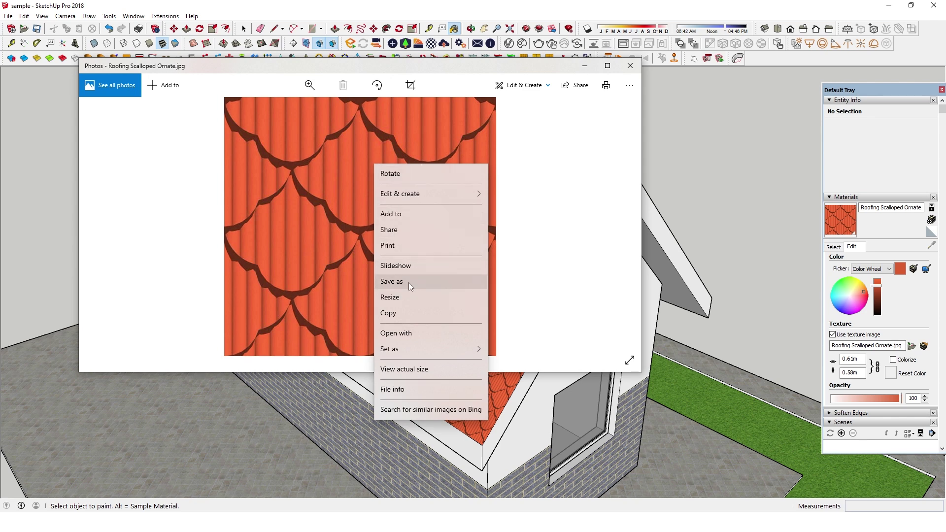
click(561, 258)
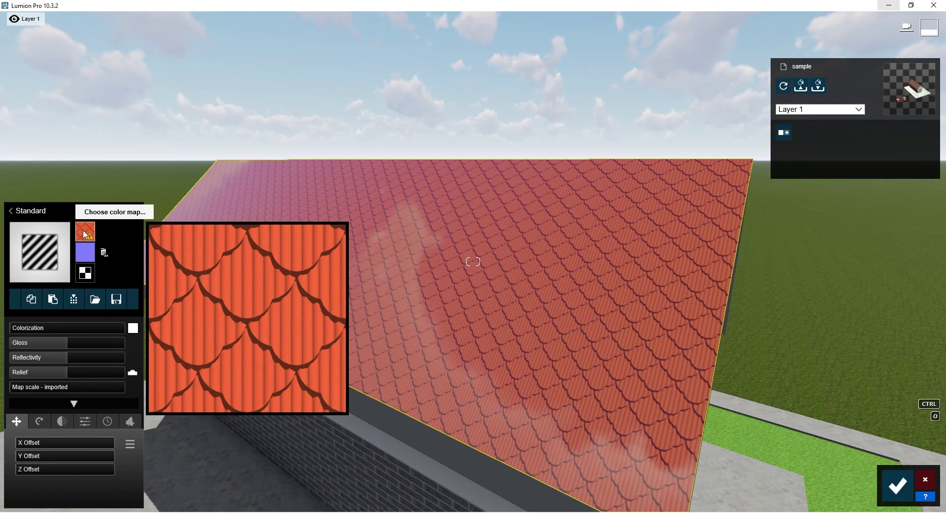
Load the Roofing Scalloped Ornate image from the Part 2 folder as the color map of the roof's Standard material.
click(85, 234)
click(225, 176)
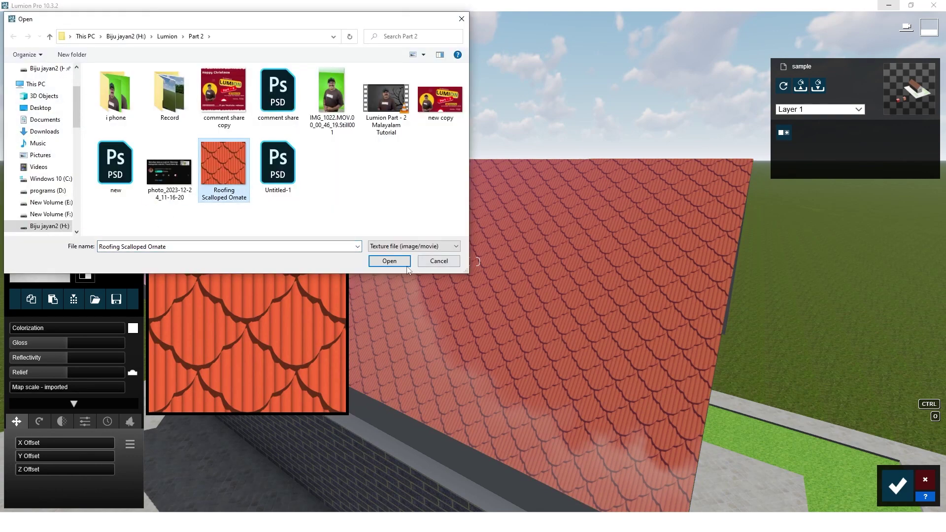
click(398, 262)
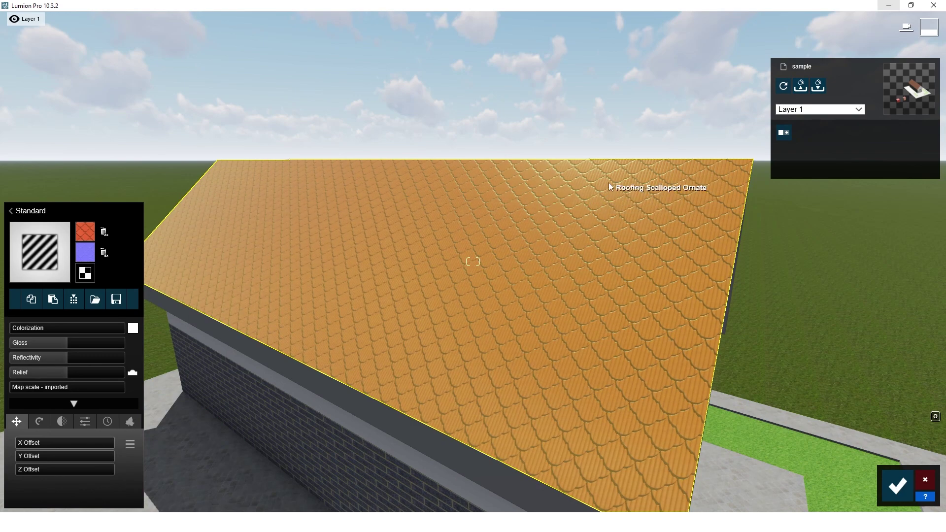
Reduce the roof material's gloss to roughly a quarter of its range and leave the map scale at the imported 0.0.
mouse_move(85, 234)
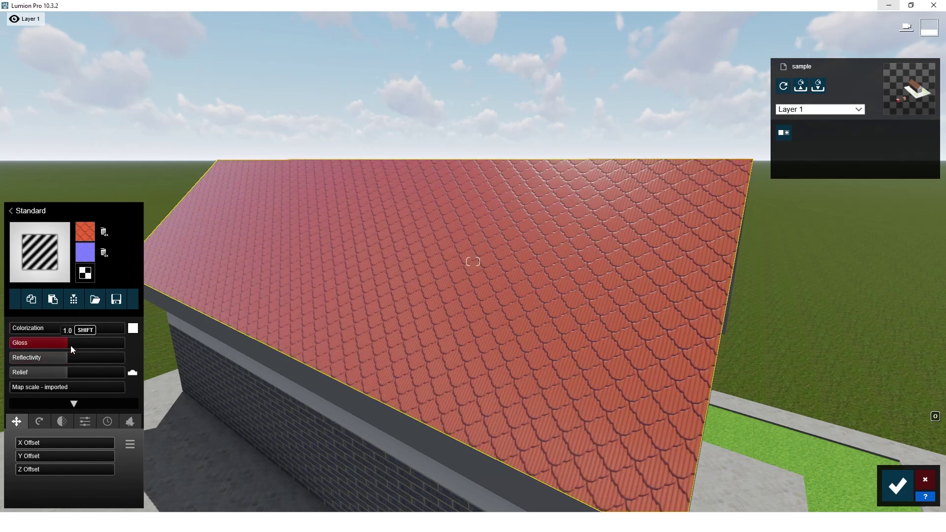
drag(66, 344, 37, 346)
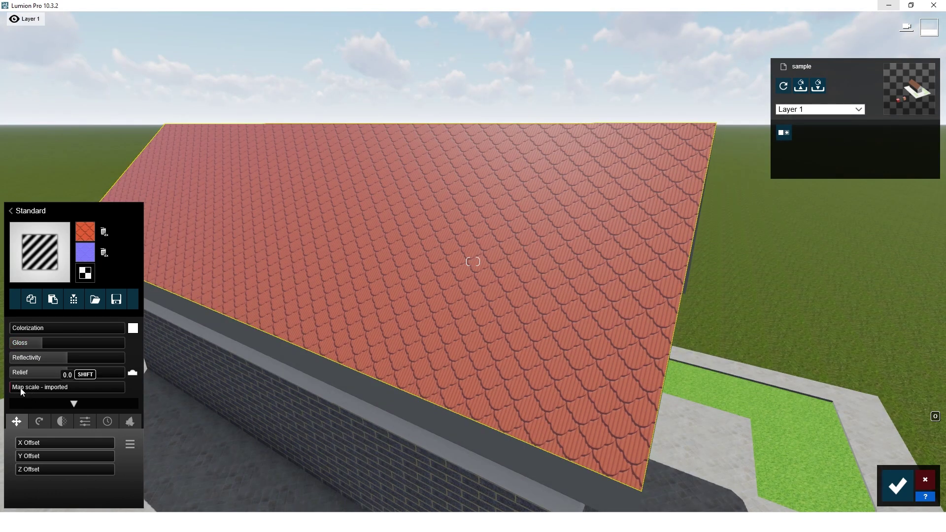
drag(21, 392, 6, 403)
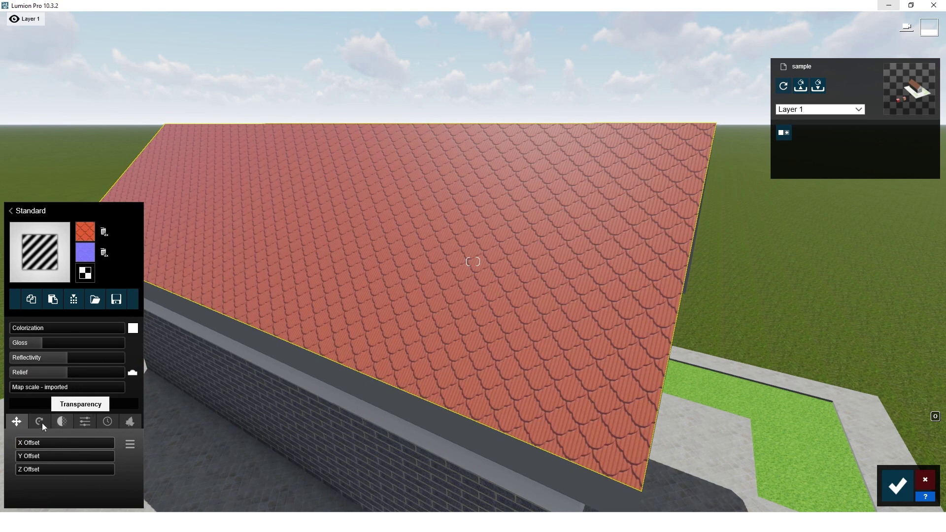
Keep the roof texture's heading at 0.0° and enable Transparency instead of Waxiness, set to its minimum.
click(39, 422)
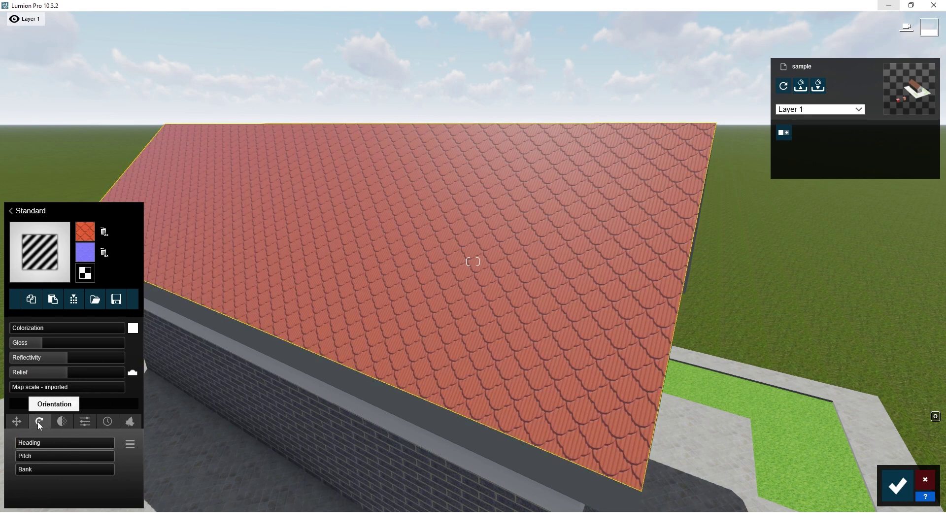
drag(86, 440, 2, 446)
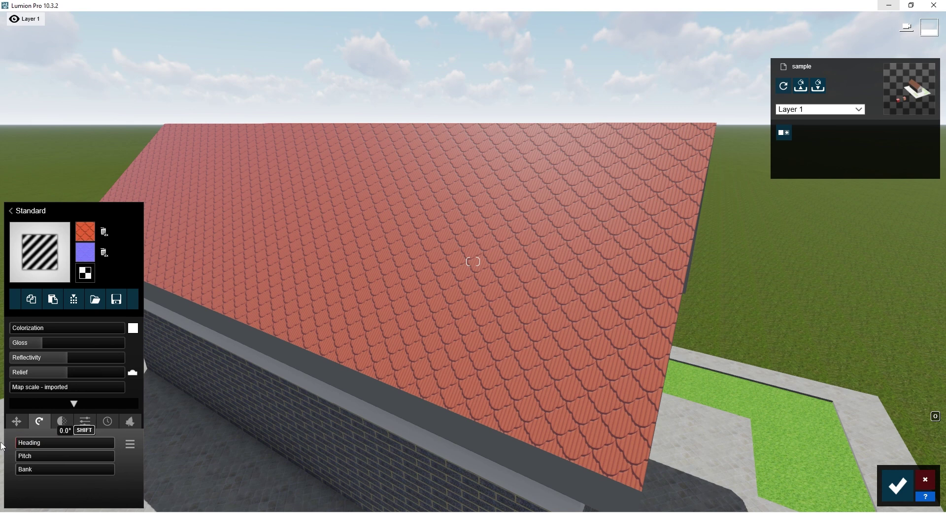
click(61, 423)
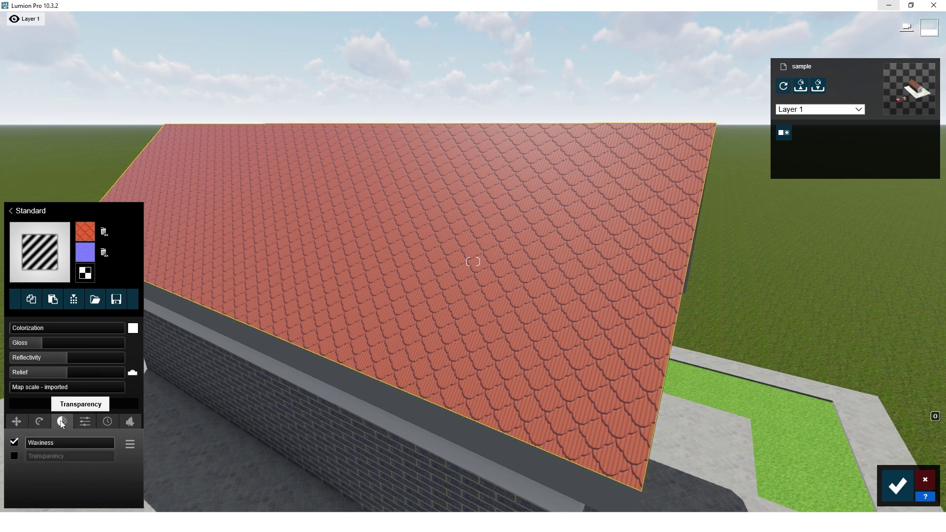
click(14, 457)
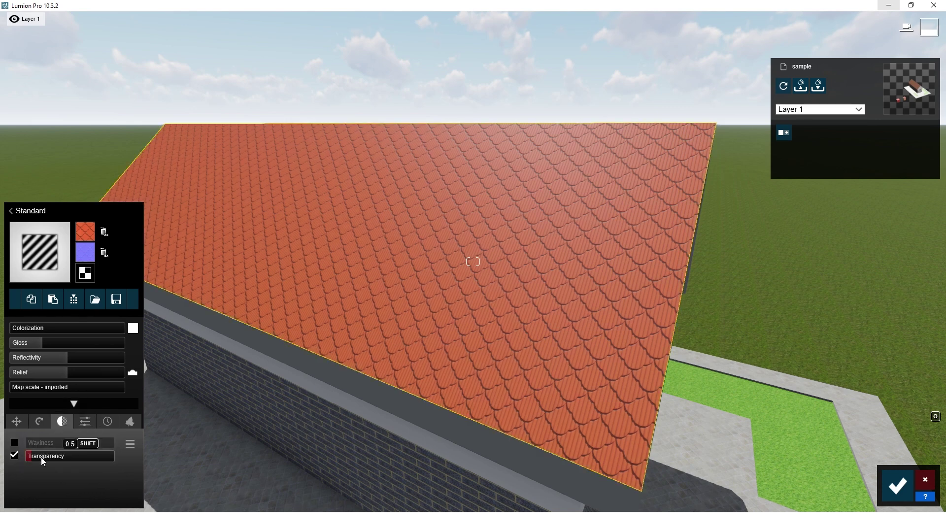
drag(74, 458, 28, 456)
Choose the silver-blue metal weathering style for the roof material and raise Weathering to about 70% of its range.
click(108, 422)
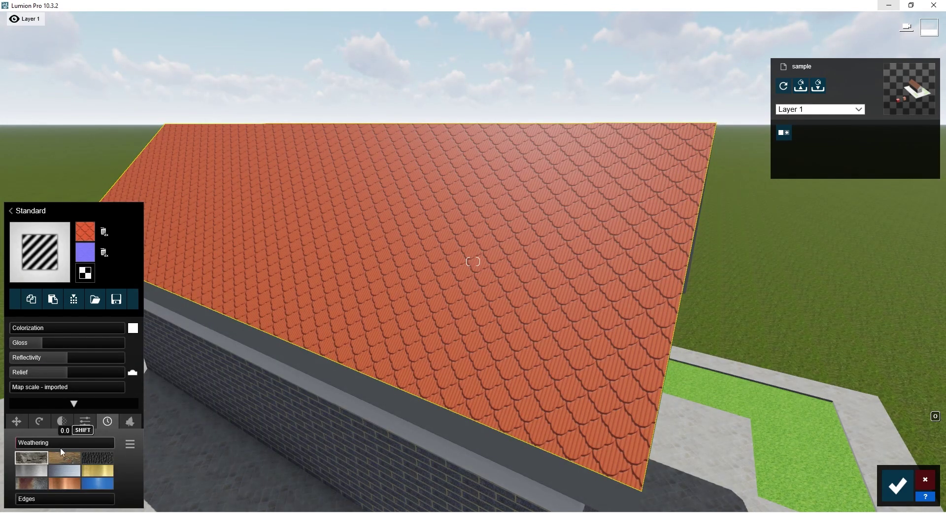
click(68, 469)
drag(17, 442, 87, 432)
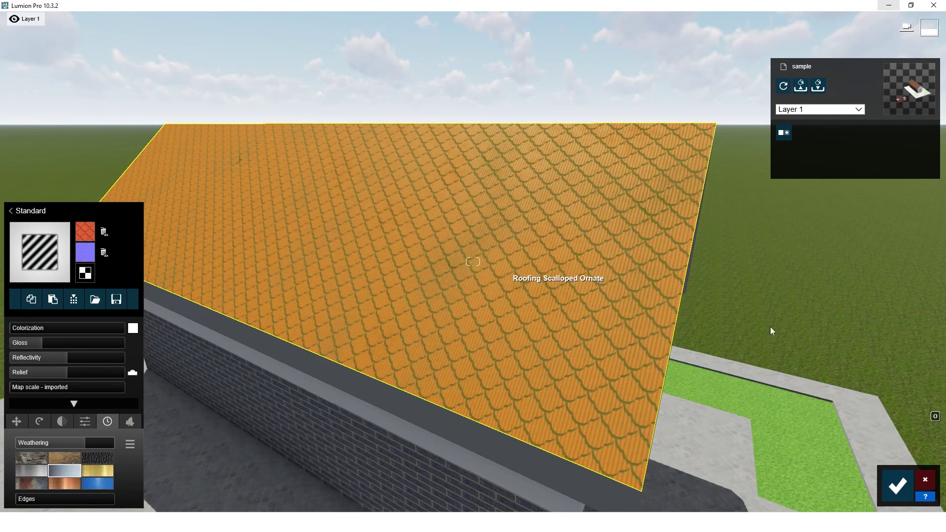
right_drag(686, 369, 672, 356)
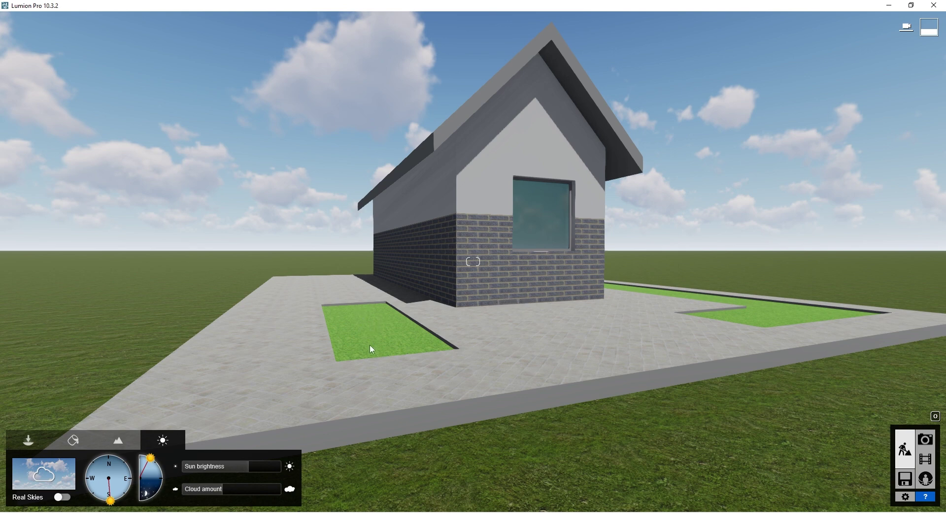
Apply the 2D grass material Ground 022 2048 to the house's Grass Dark Green lawn surface.
right_drag(374, 326, 247, 333)
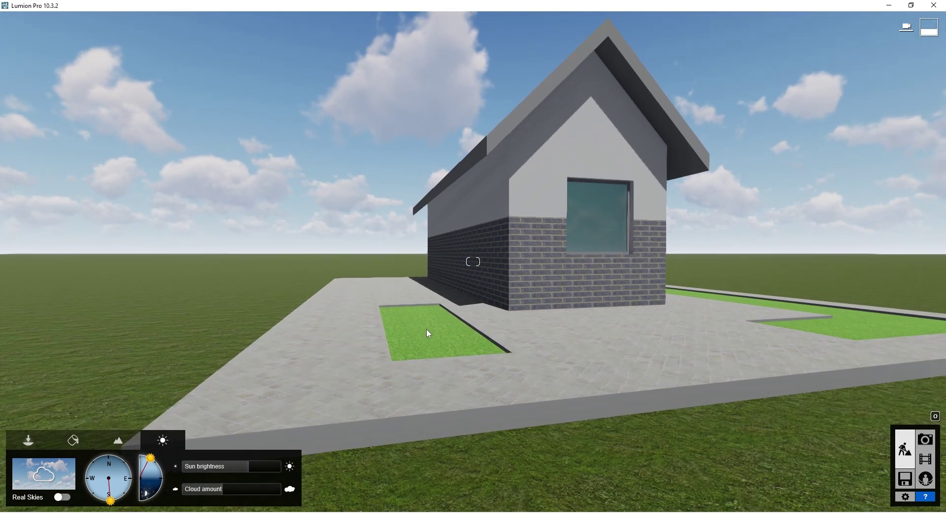
click(73, 440)
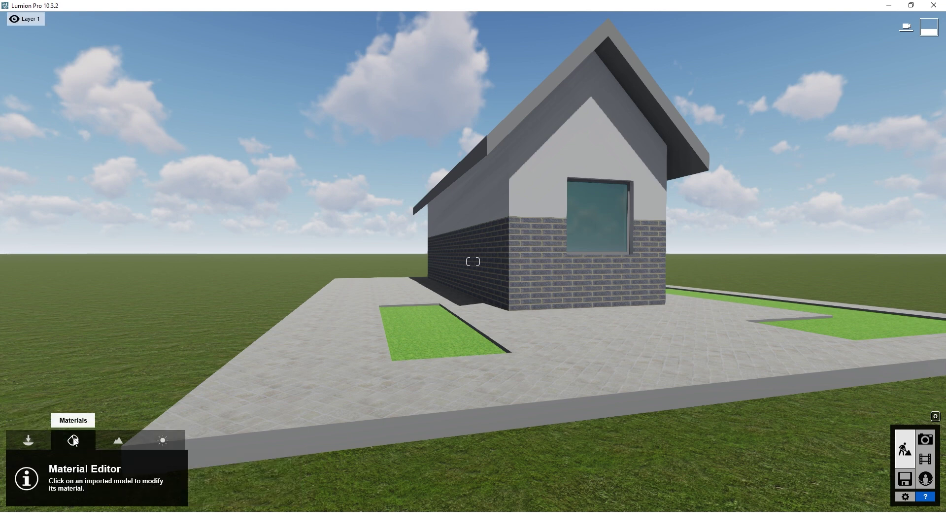
click(413, 341)
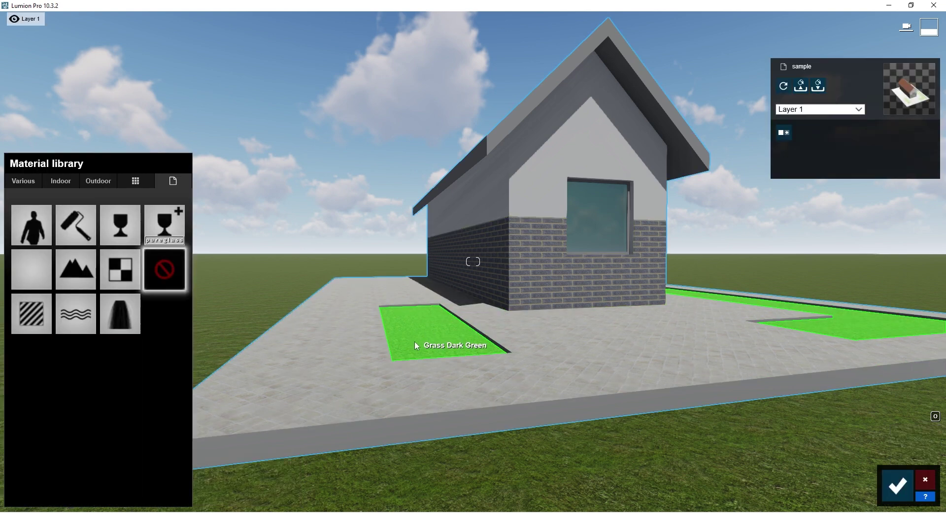
click(25, 182)
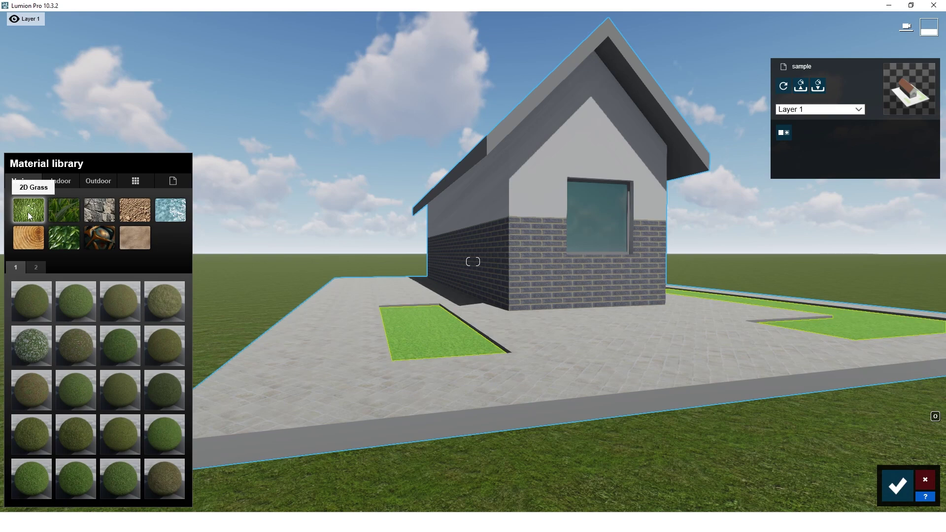
click(71, 300)
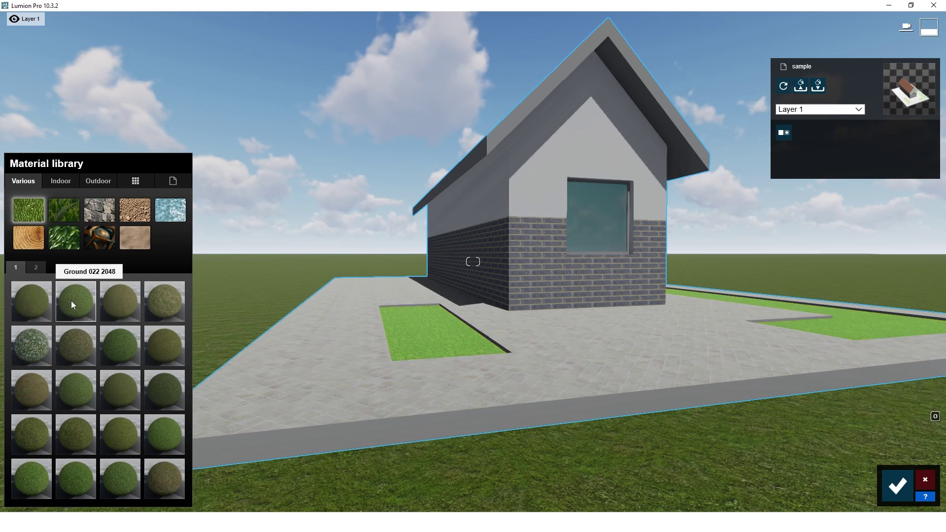
right_drag(511, 344, 452, 351)
key(s)
right_drag(427, 372, 443, 404)
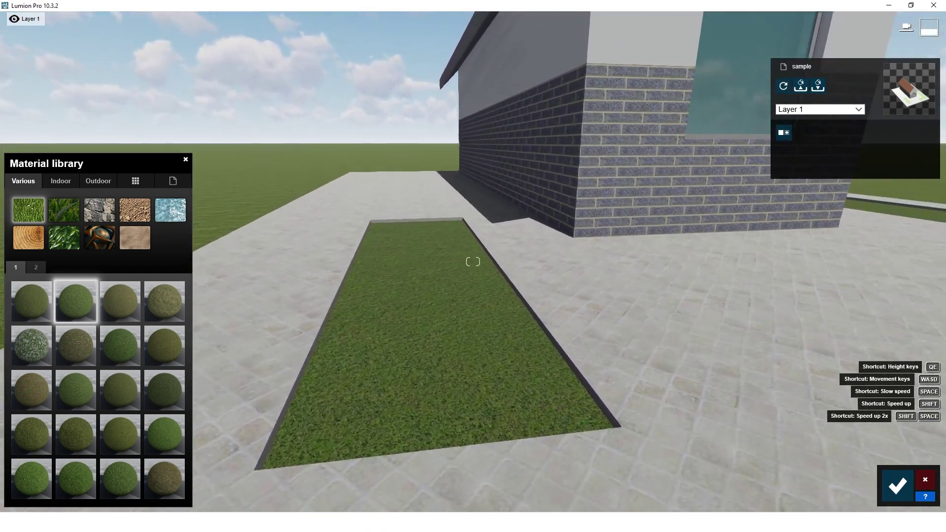
Replace the lawn's material with the 3D grass Clean Cut Grass and inspect it up close.
click(66, 209)
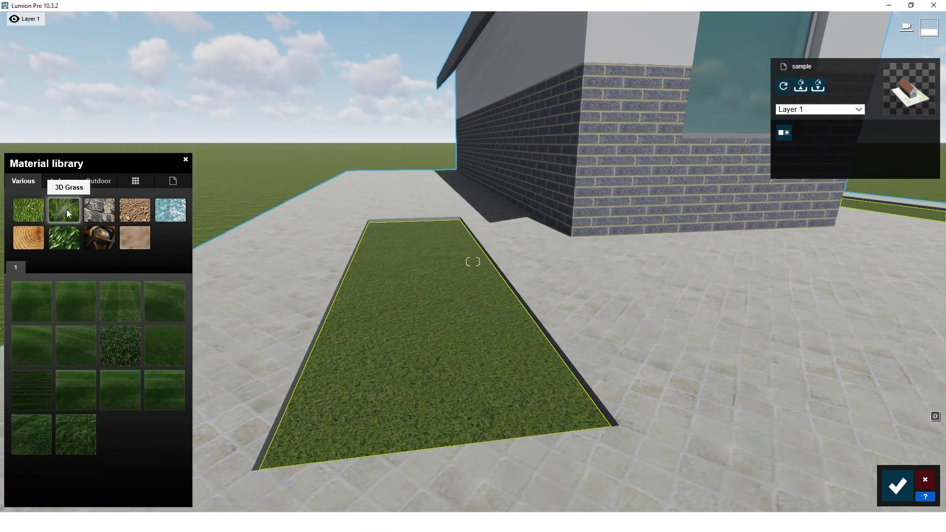
click(125, 347)
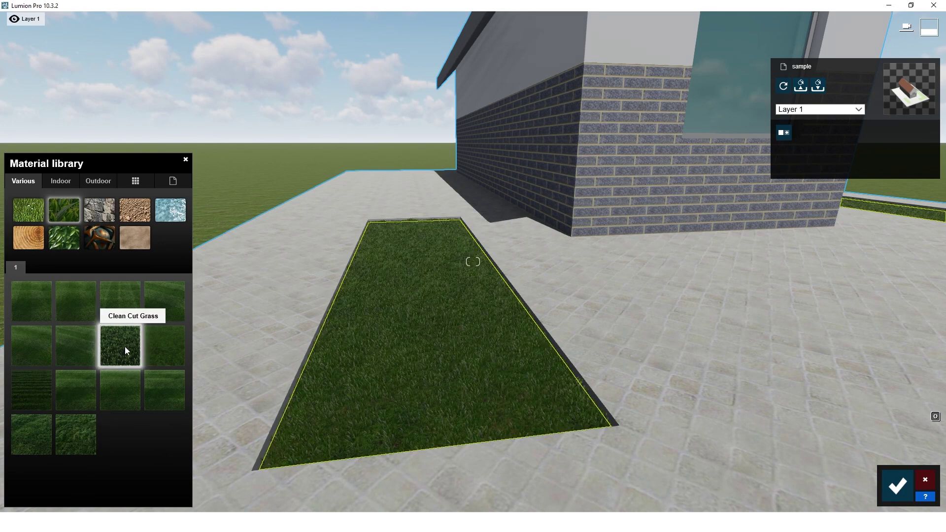
right_drag(480, 393, 439, 368)
key(w)
key(w)
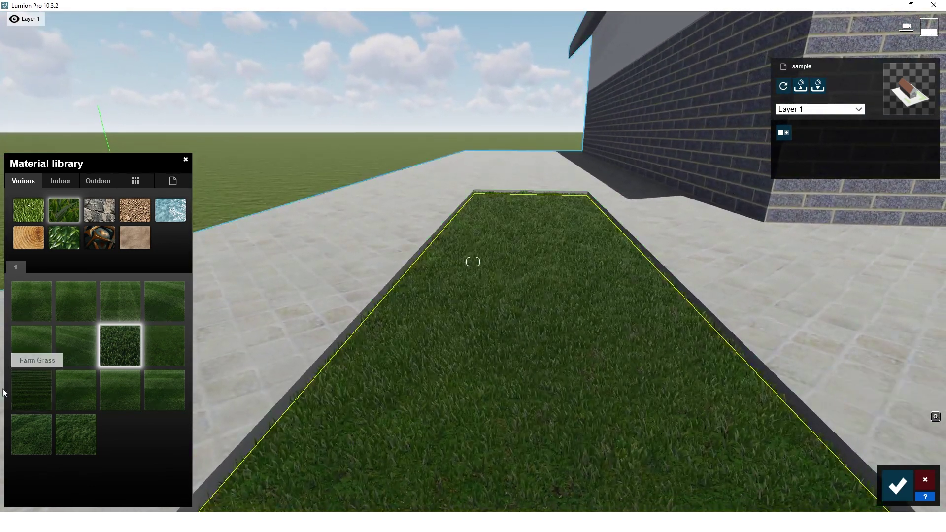
Try Farm Grass, Row Grass 02 and the neighbouring 3D grasses on the lawn, returning to Clean Cut Grass.
click(36, 392)
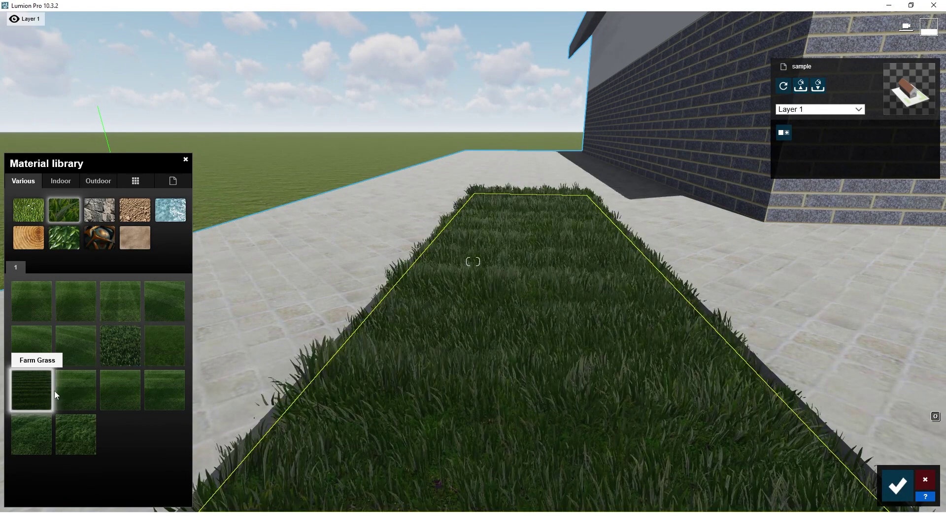
click(67, 390)
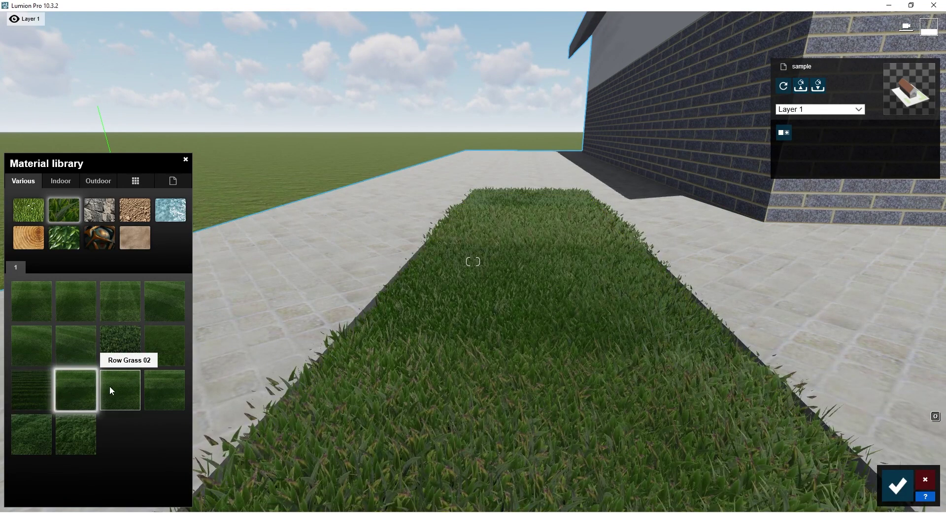
click(109, 386)
click(160, 377)
click(131, 347)
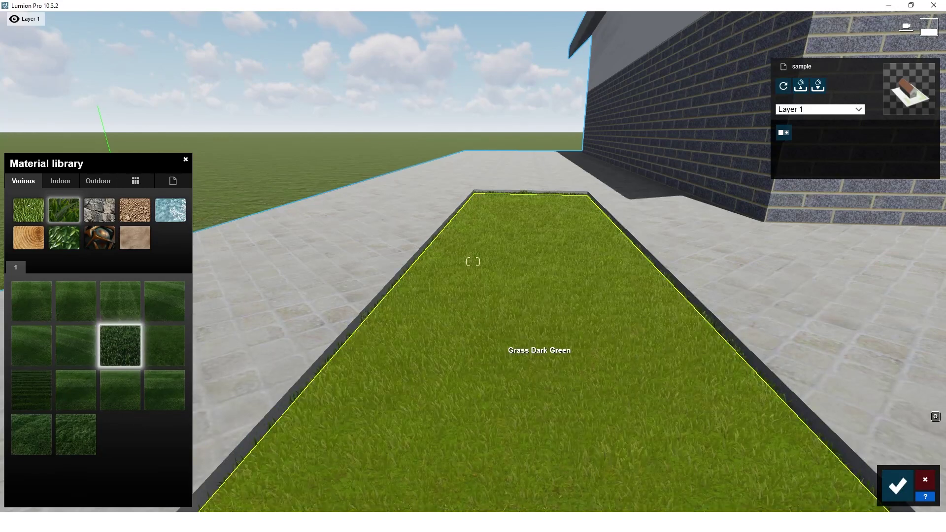
Open the lawn's Clean Cut Grass settings, look at the RGB colour controls and return to the grass property sliders.
click(123, 350)
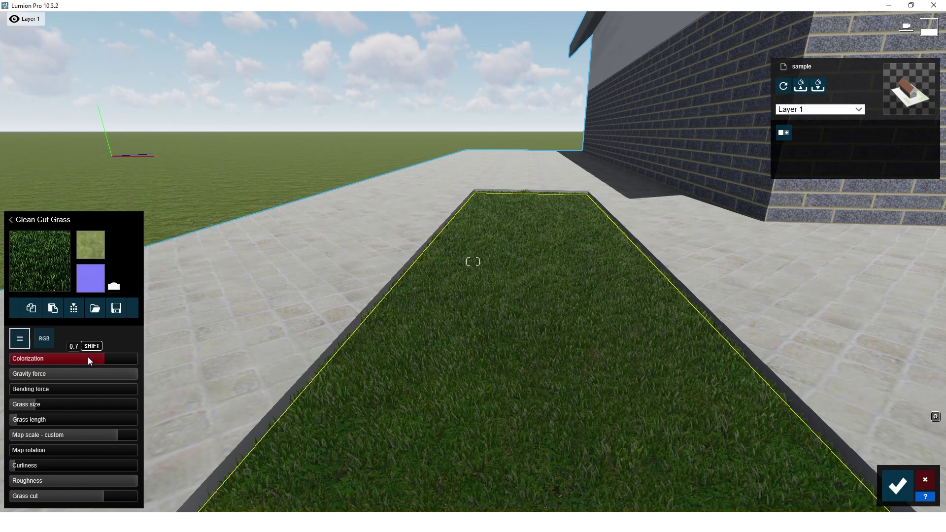
click(47, 340)
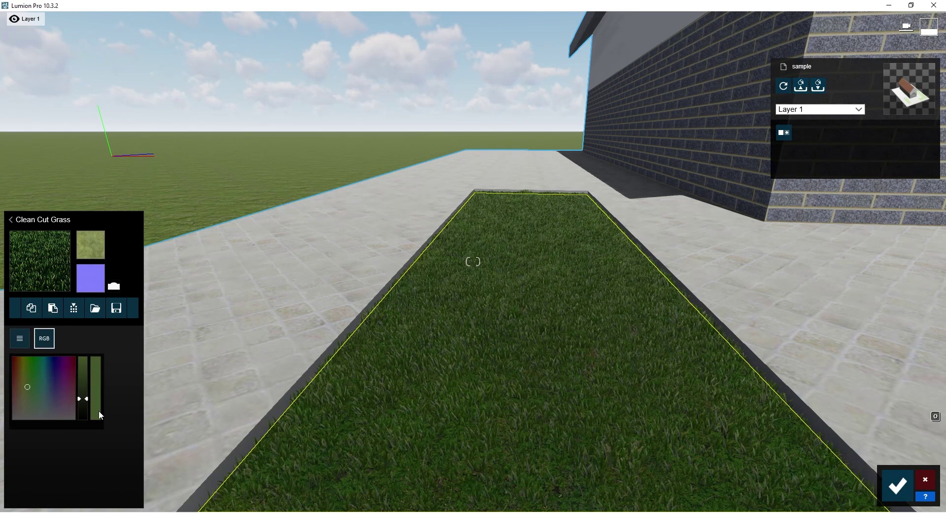
click(20, 339)
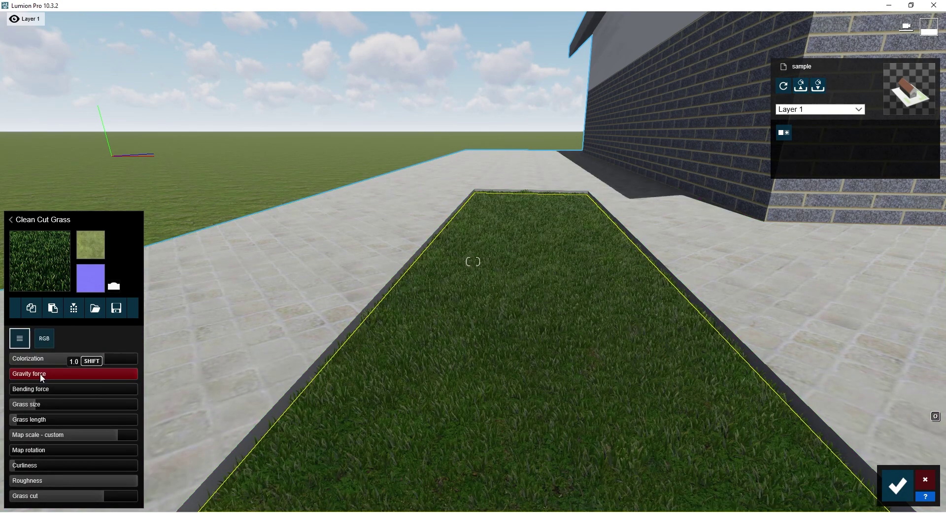
Try a Bending force of 0.2 on the Clean Cut Grass and bring it back to its minimum.
drag(134, 372, 67, 395)
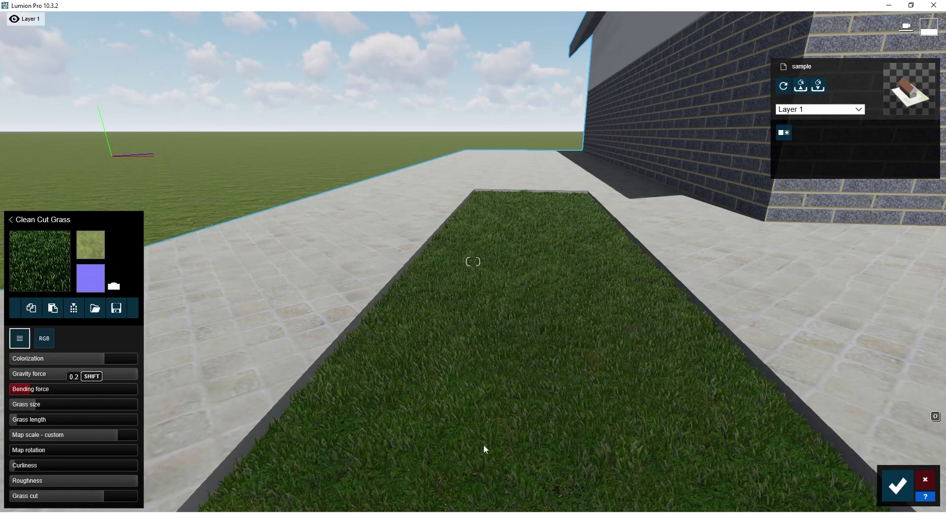
scroll(487, 449, up, 2)
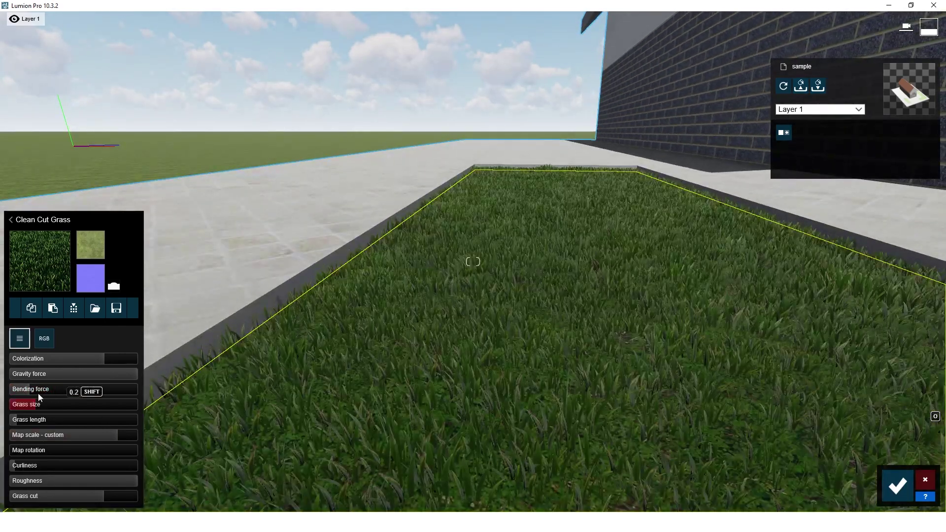
drag(37, 390, 2, 389)
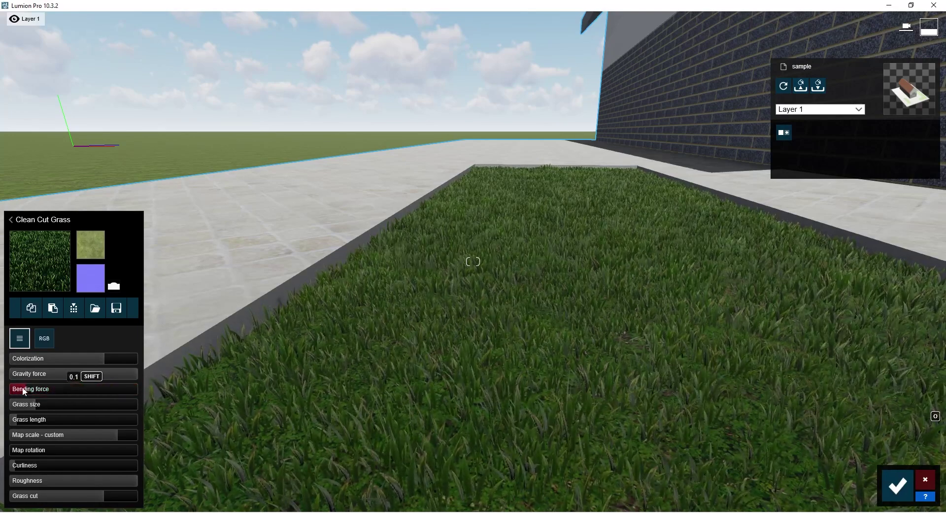
Increase the lawn's Grass size slightly and reduce Grass length to its minimum.
mouse_move(34, 407)
mouse_down()
mouse_move(46, 406)
mouse_move(23, 423)
mouse_move(52, 417)
mouse_move(11, 434)
mouse_move(38, 405)
mouse_up()
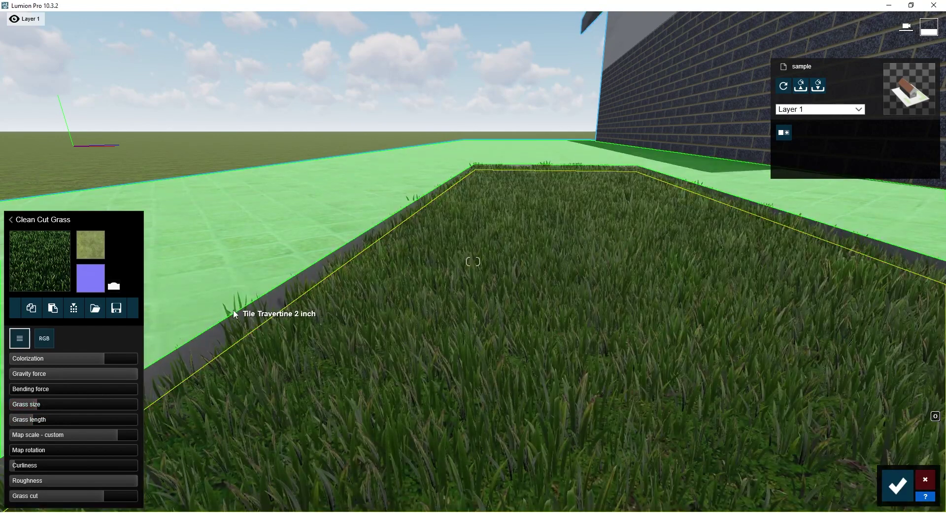
drag(27, 427, 13, 434)
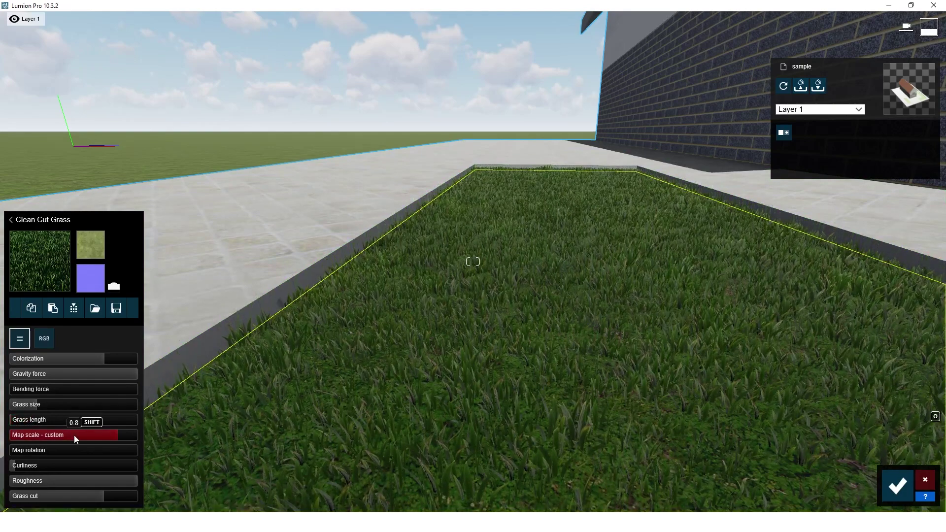
Set the lawn grass's map scale to 0.8 and raise its Map rotation and Curliness slightly.
drag(114, 436, 108, 440)
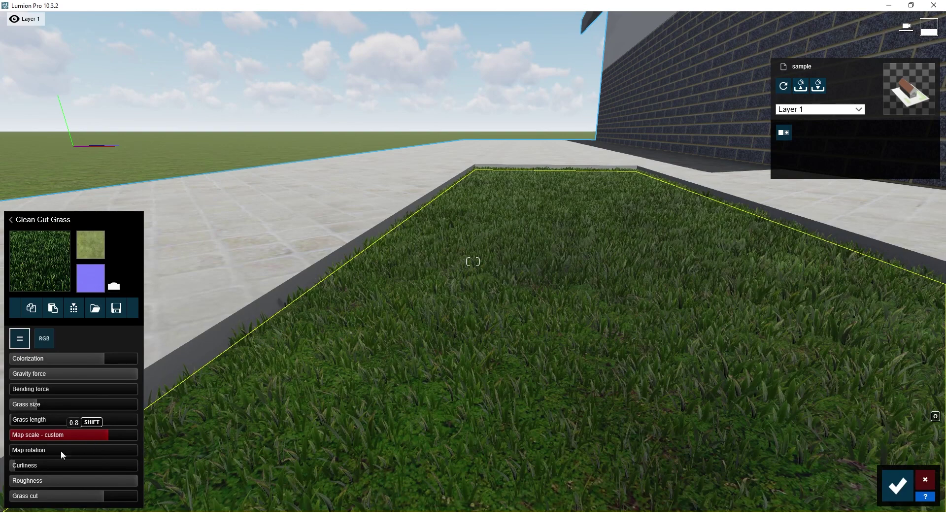
drag(19, 453, 34, 451)
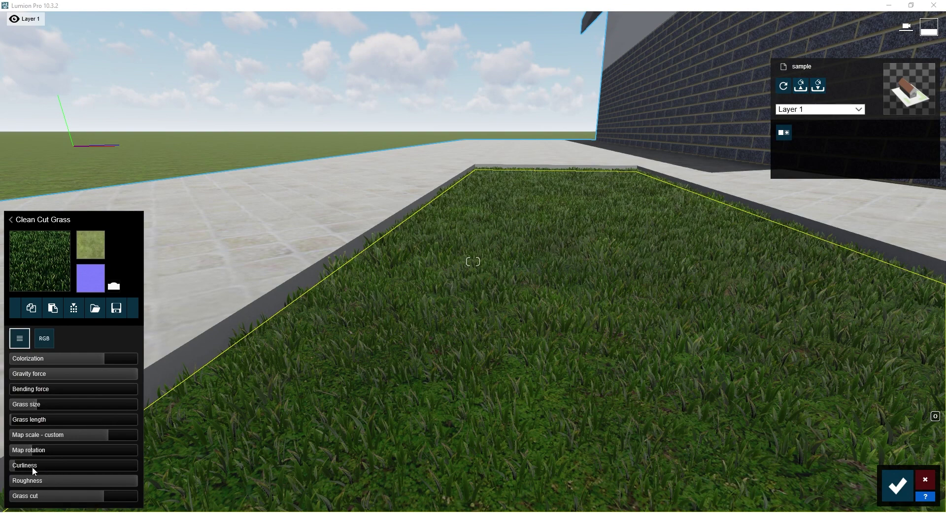
drag(40, 466, 148, 470)
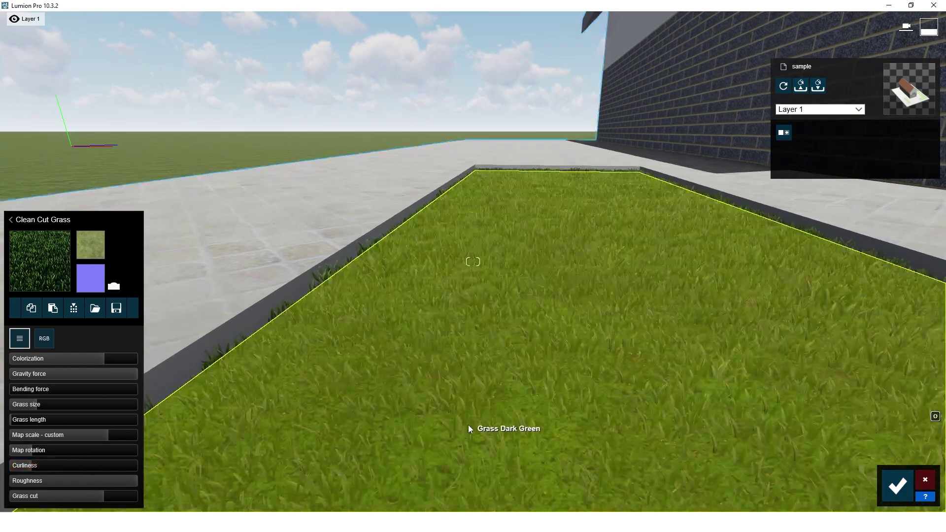
Try a high Curliness on the lawn grass, return it to its minimum and discard the Clean Cut Grass changes.
right_drag(469, 425, 469, 495)
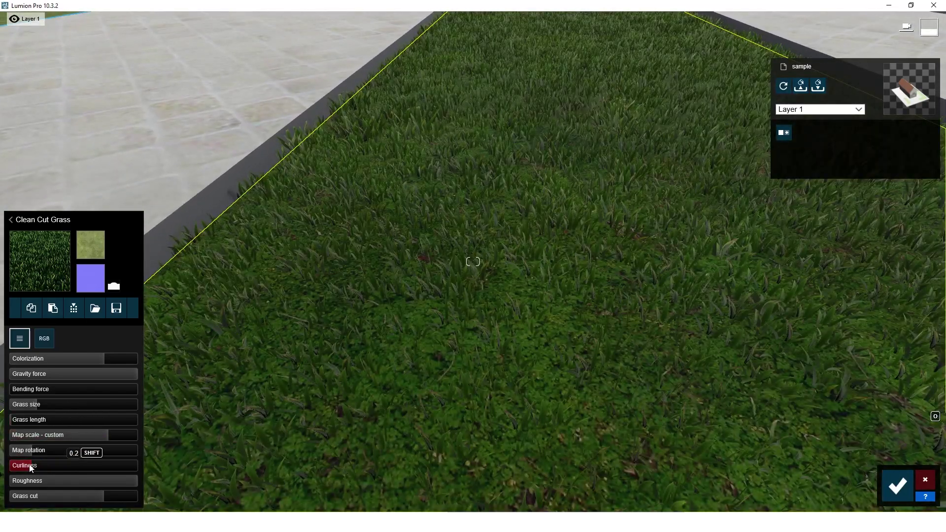
drag(30, 468, 188, 461)
drag(99, 466, 29, 475)
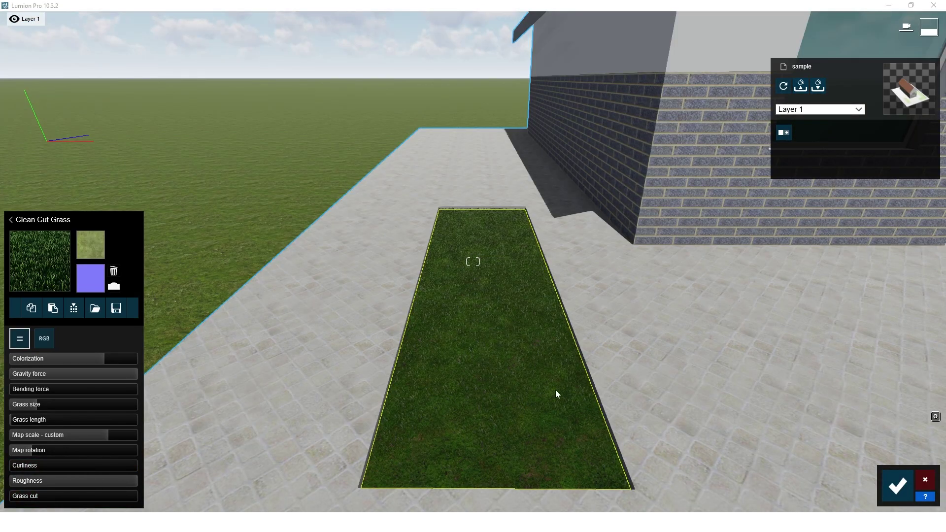
click(927, 481)
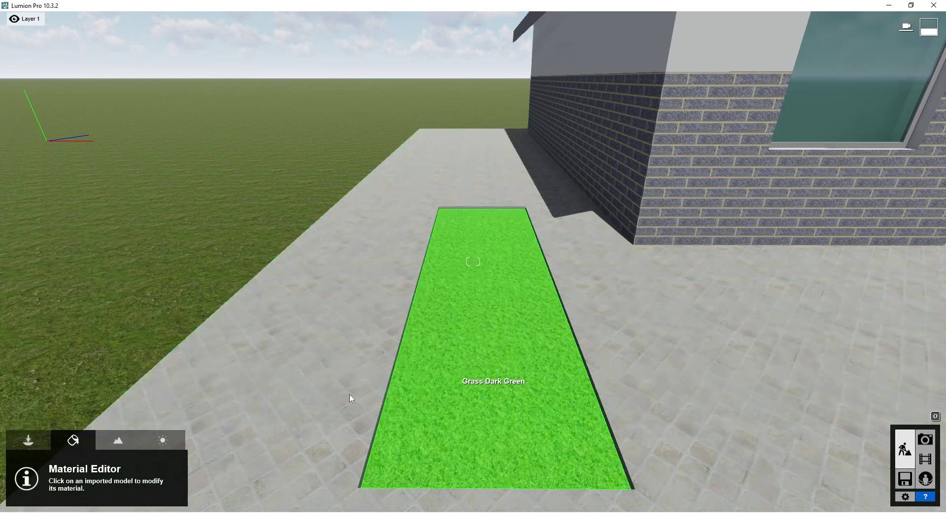
Assign the Landscape material to the lawn strip and save the material changes.
click(464, 376)
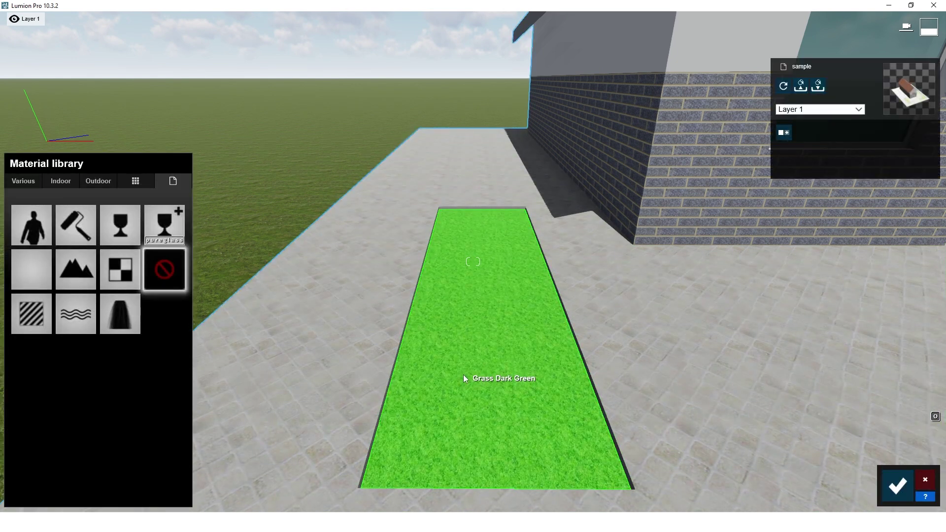
click(84, 271)
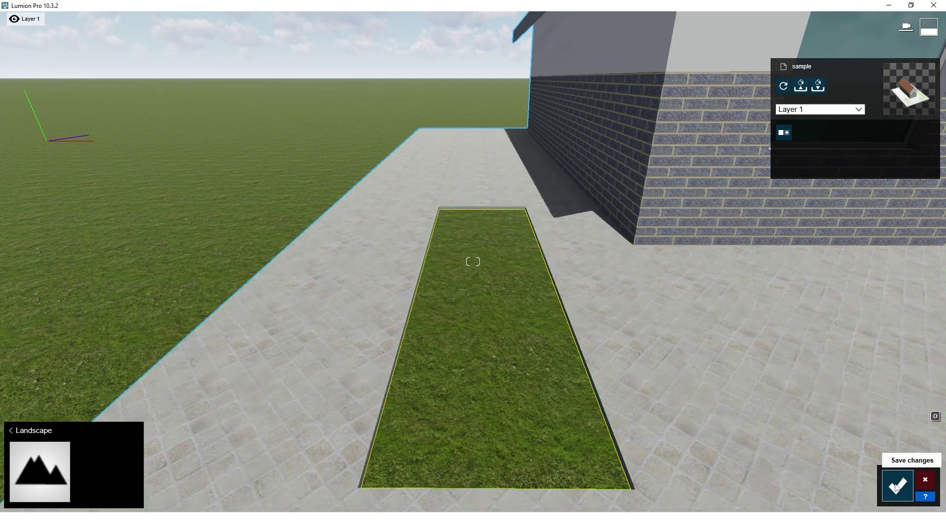
click(897, 487)
Enable Landscape grass so 3D grass covers the terrain and the lawn strip.
click(127, 442)
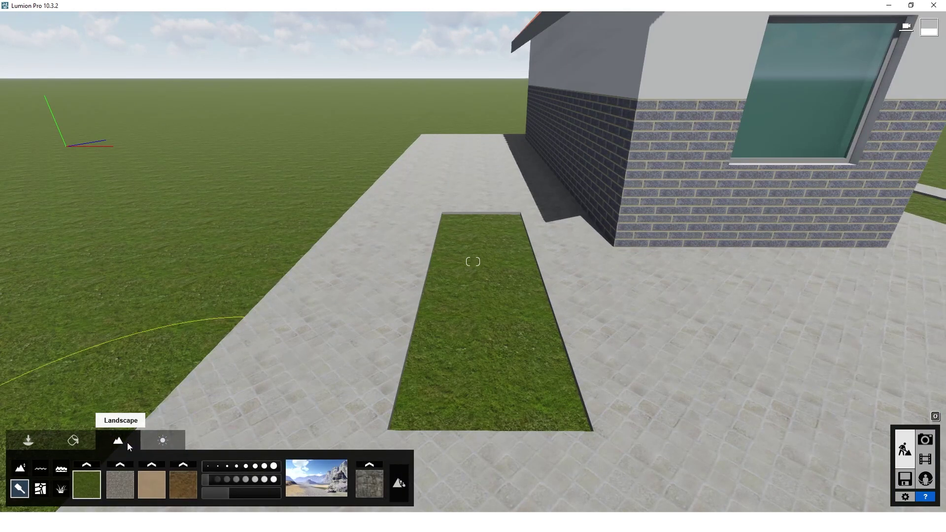
click(61, 490)
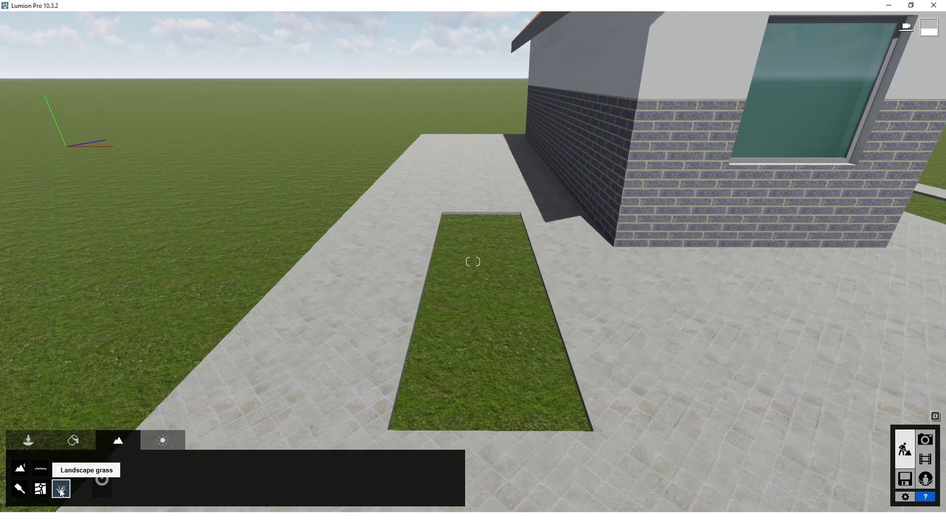
click(102, 479)
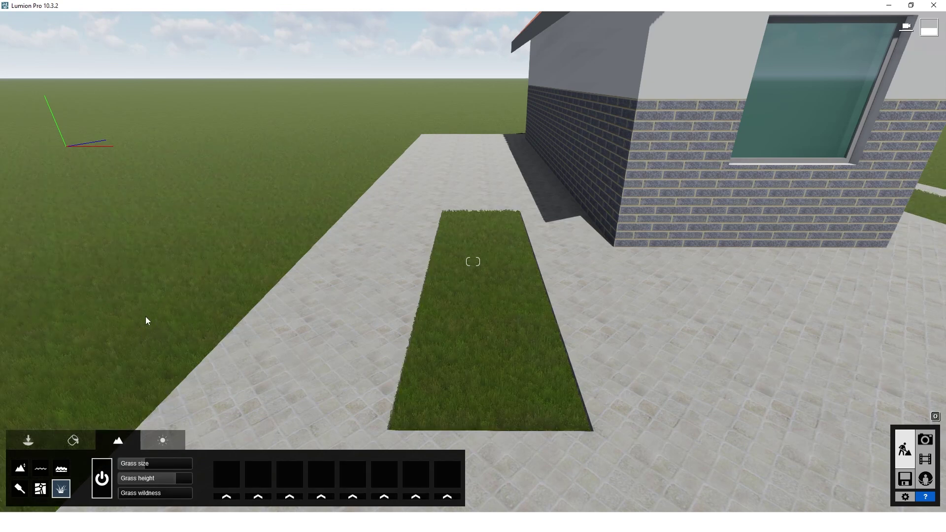
Assign the Standard material to the house's upper walls and set their Gloss to 0.0.
right_drag(430, 350, 794, 371)
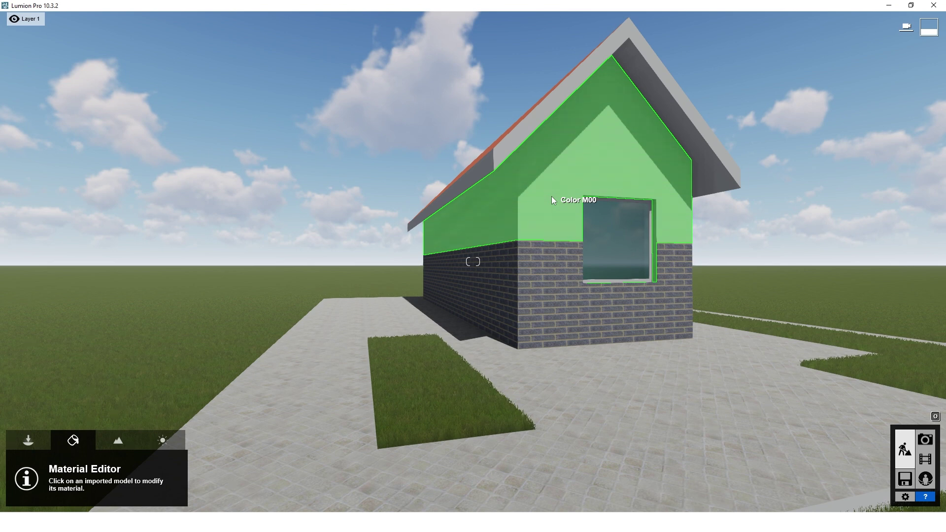
click(546, 197)
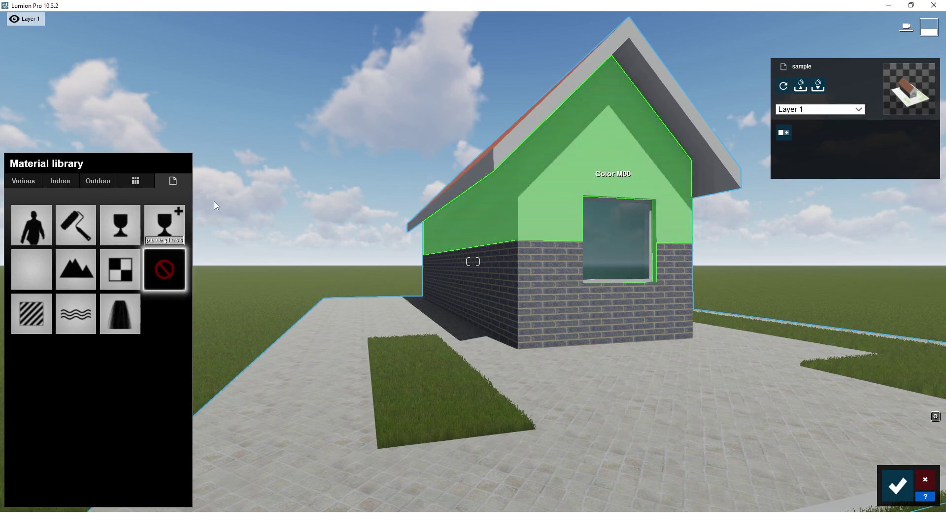
click(42, 317)
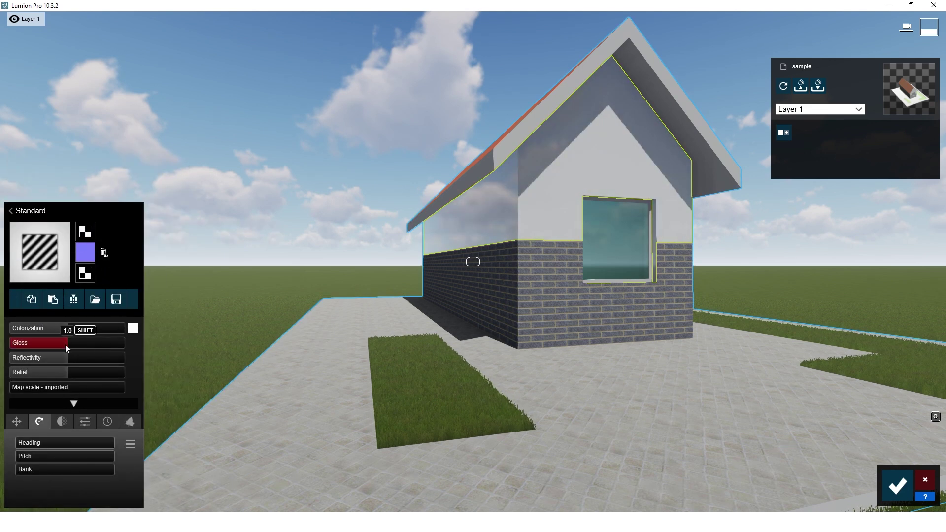
drag(67, 348, 2, 350)
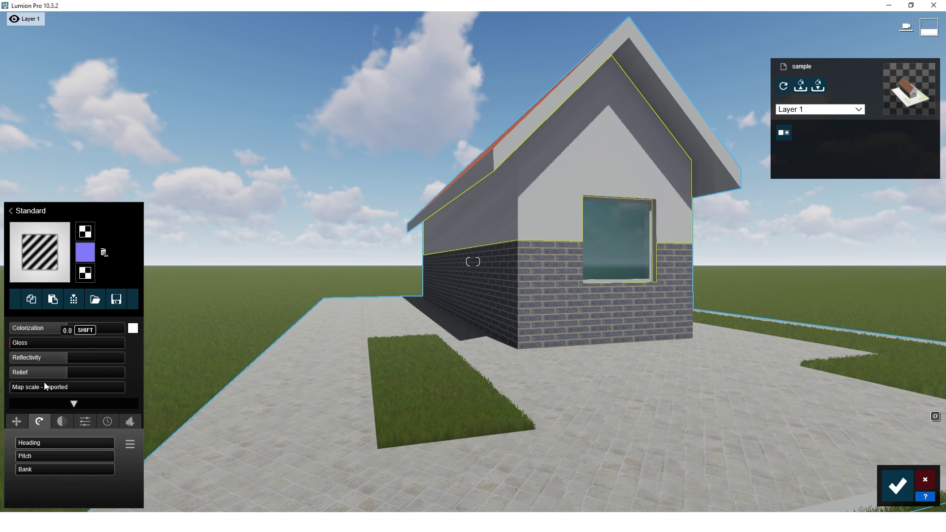
Add Stone weathering to the upper walls and set the Weathering amount to 0.7.
click(107, 422)
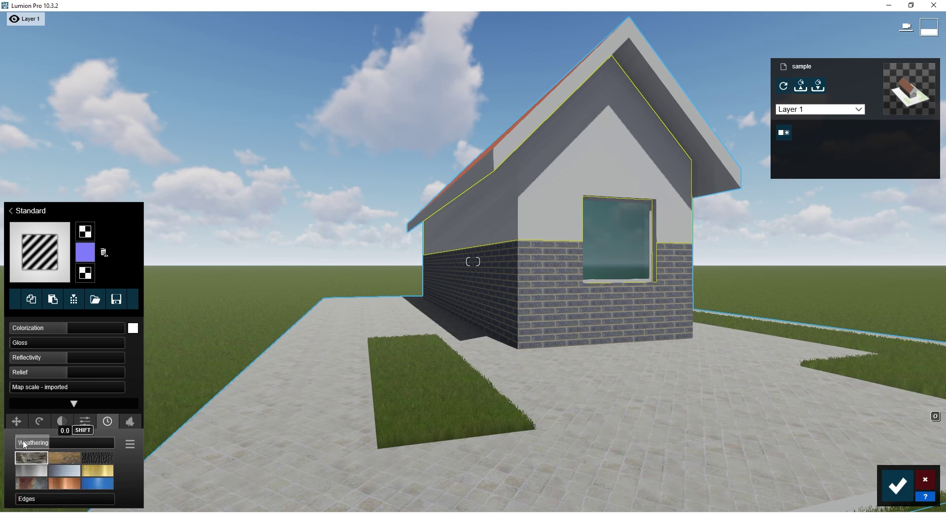
drag(23, 445, 33, 445)
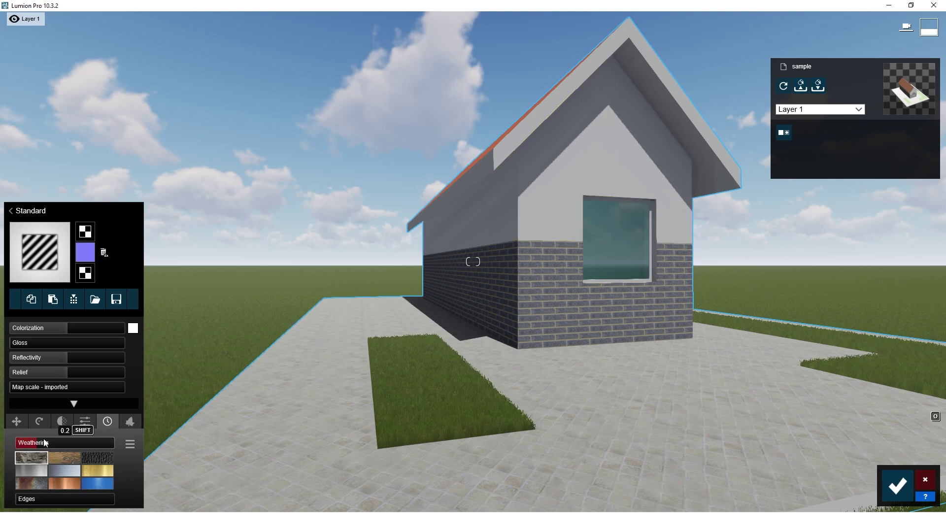
mouse_move(90, 443)
mouse_down()
mouse_move(103, 445)
mouse_move(90, 445)
mouse_up()
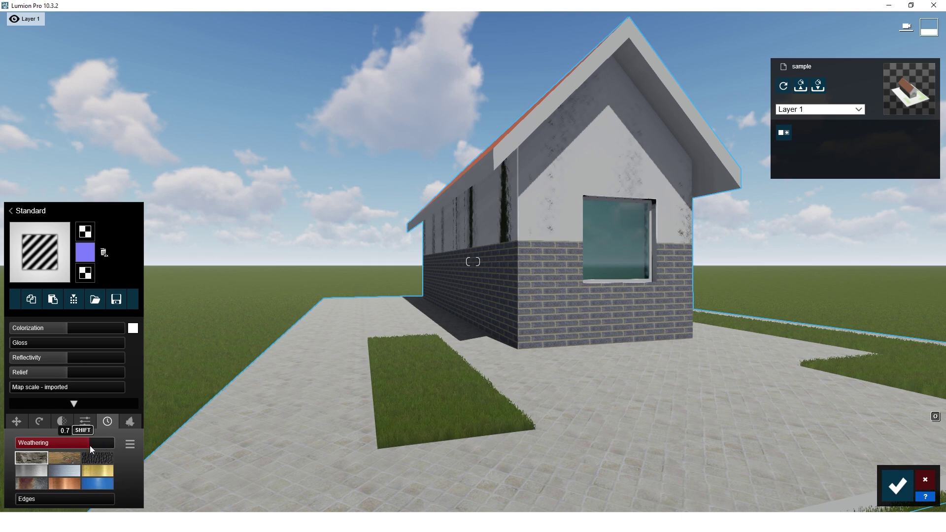
Inspect the stained upper walls up close and raise their Weathering to its maximum.
scroll(522, 231, up, 3)
scroll(529, 212, up, 2)
right_drag(528, 212, 537, 202)
scroll(538, 202, up, 1)
scroll(537, 202, up, 2)
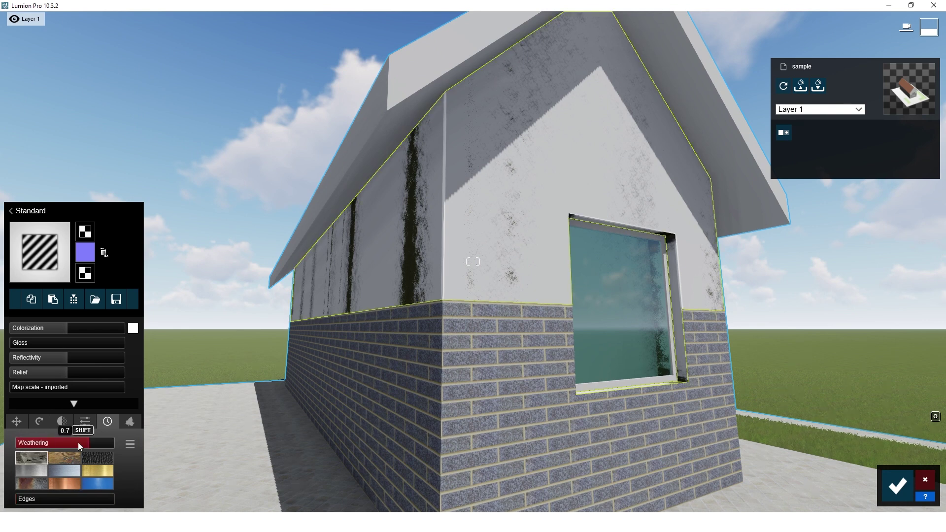
drag(91, 442, 120, 452)
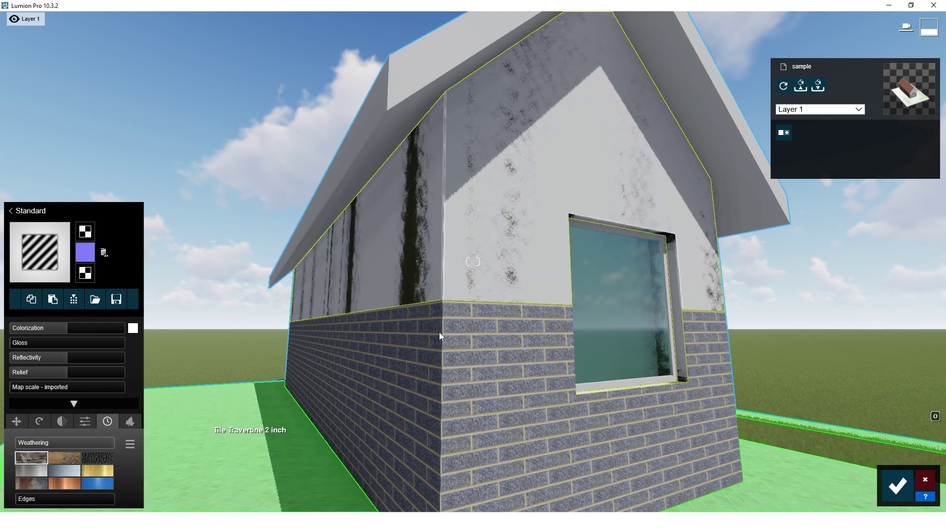
Select the red tiled roof's Standard material and apply Stone weathering of about 0.7.
right_drag(470, 287, 434, 280)
key(a)
key(s)
right_drag(579, 350, 621, 394)
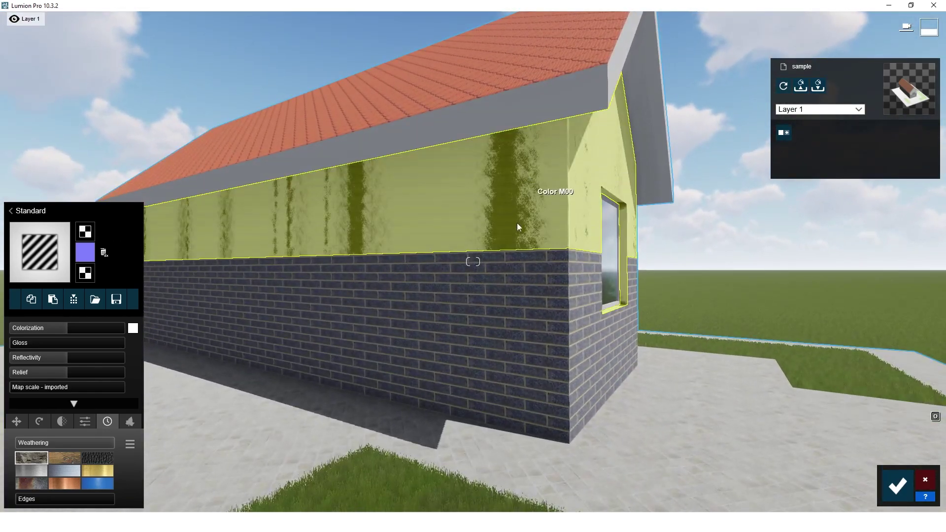
key(s)
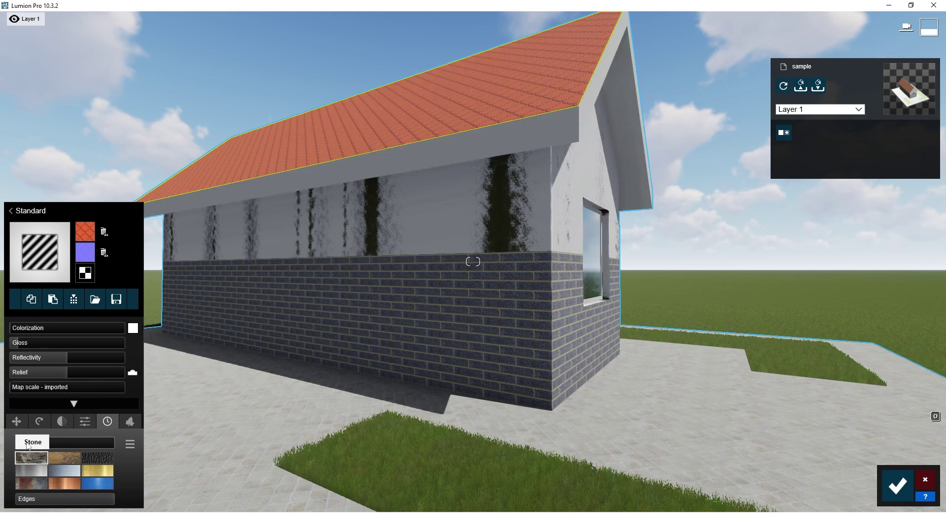
drag(39, 446, 92, 444)
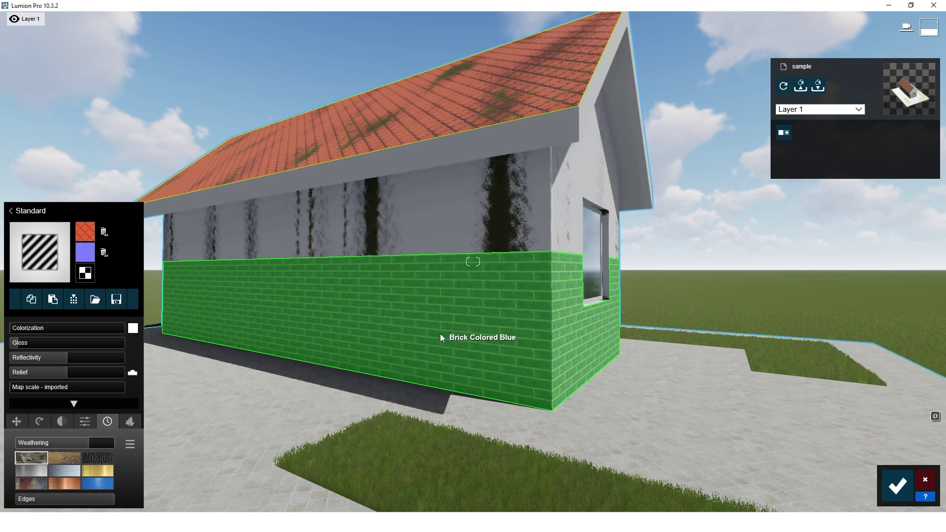
Give the brick wall base the Standard material with Stone weathering of 0.7 and Gloss reduced to its minimum.
click(441, 335)
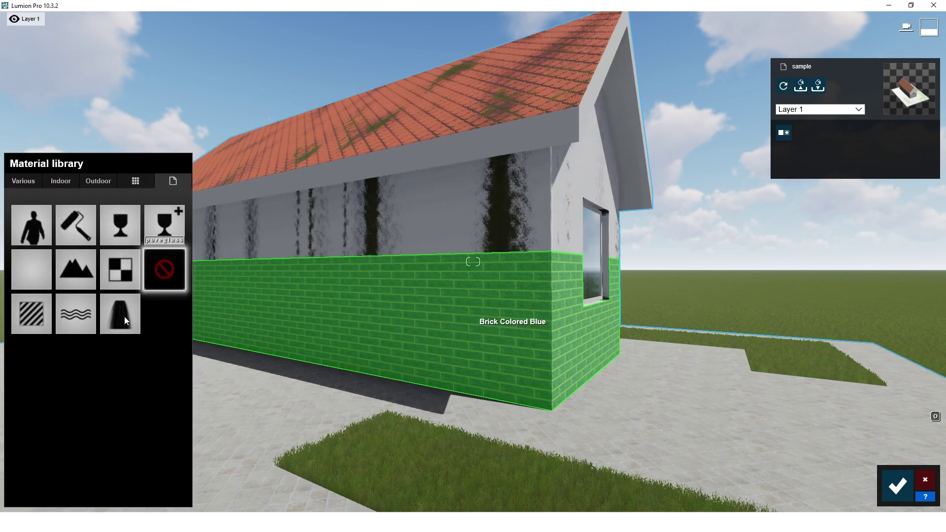
click(40, 311)
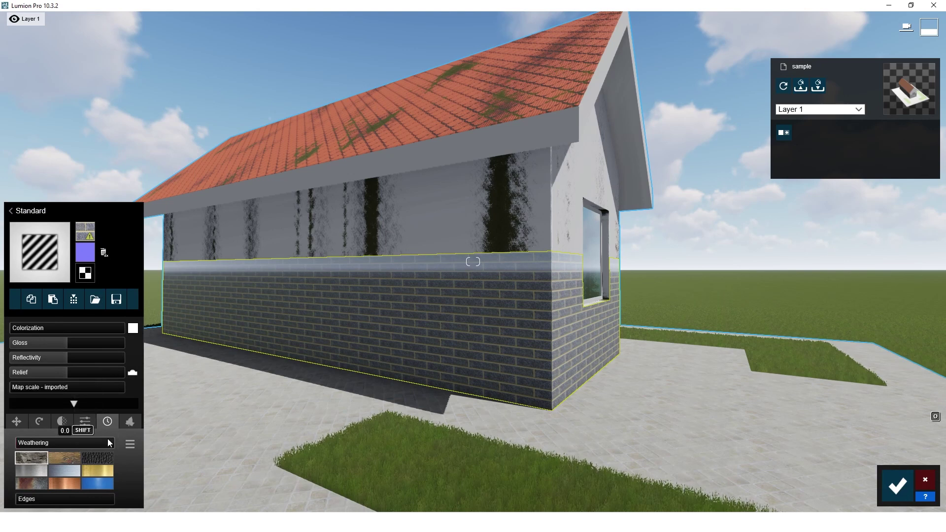
drag(29, 446, 93, 441)
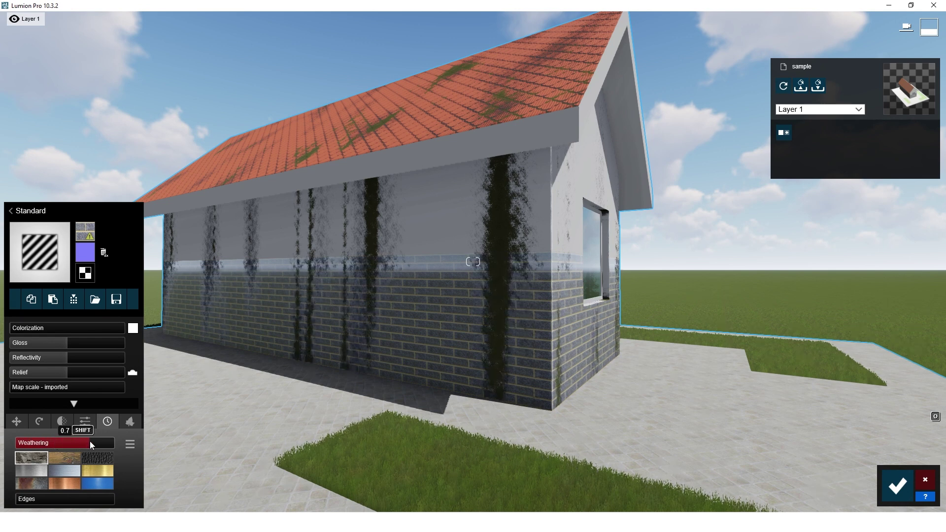
drag(64, 344, 1, 349)
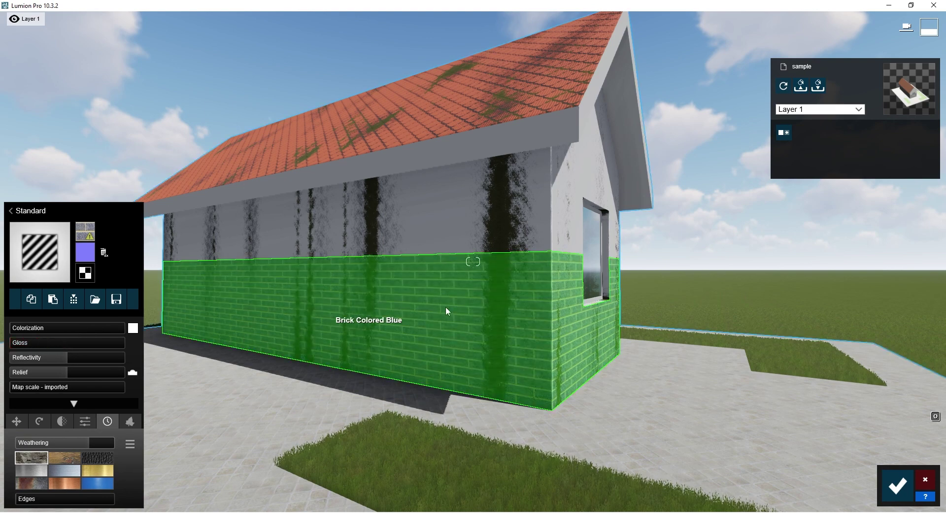
Grow foliage along the brick wall with a slight Spread, Leaf type 1.0 and Ground level 0.0 m.
click(131, 422)
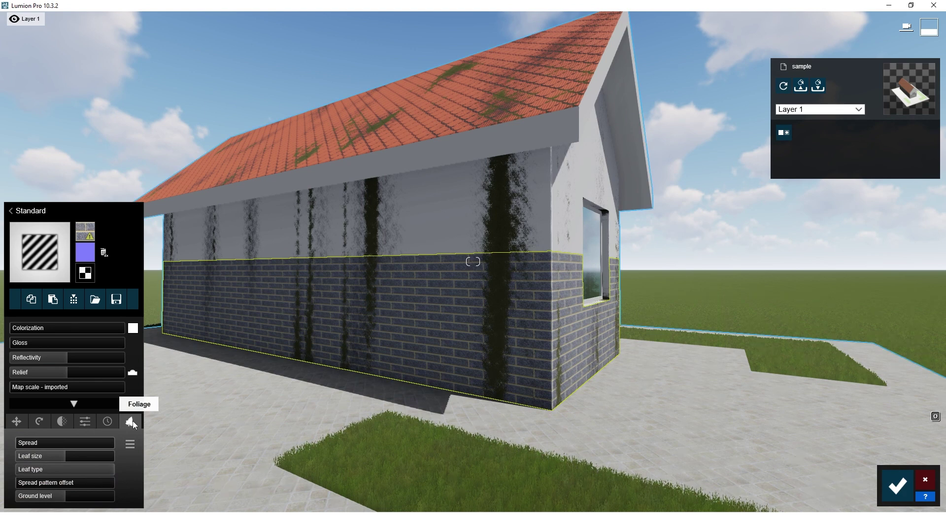
mouse_move(25, 443)
drag(24, 443, 13, 471)
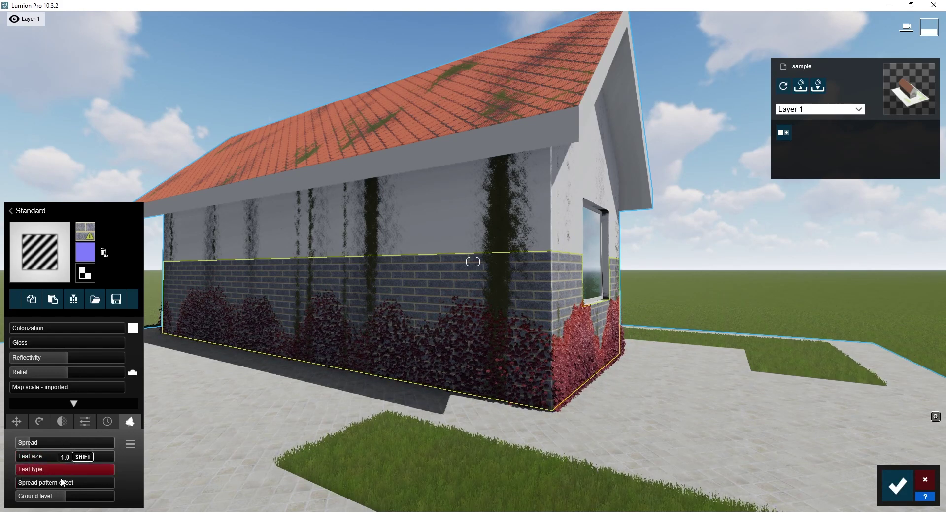
click(47, 471)
drag(64, 496, 66, 499)
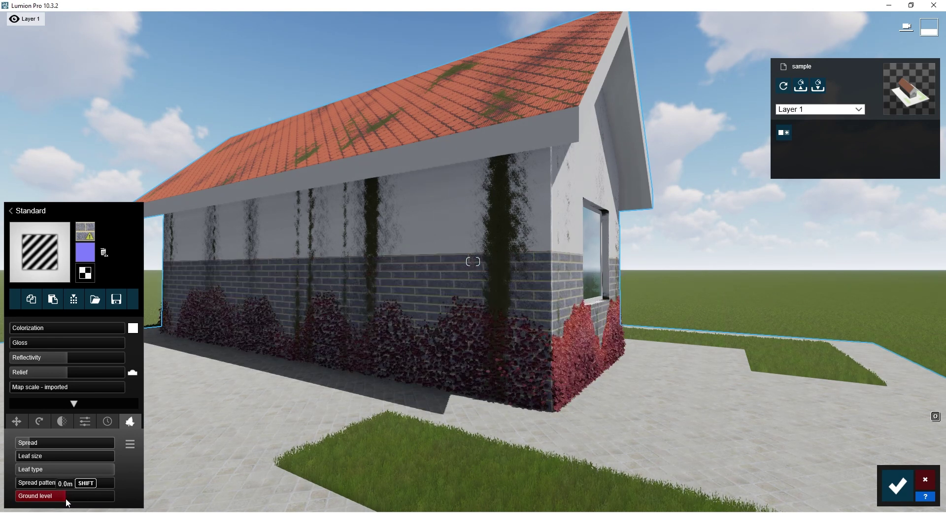
Lower the Leaf type value of the brick wall's foliage to choose a different leaf.
mouse_move(63, 440)
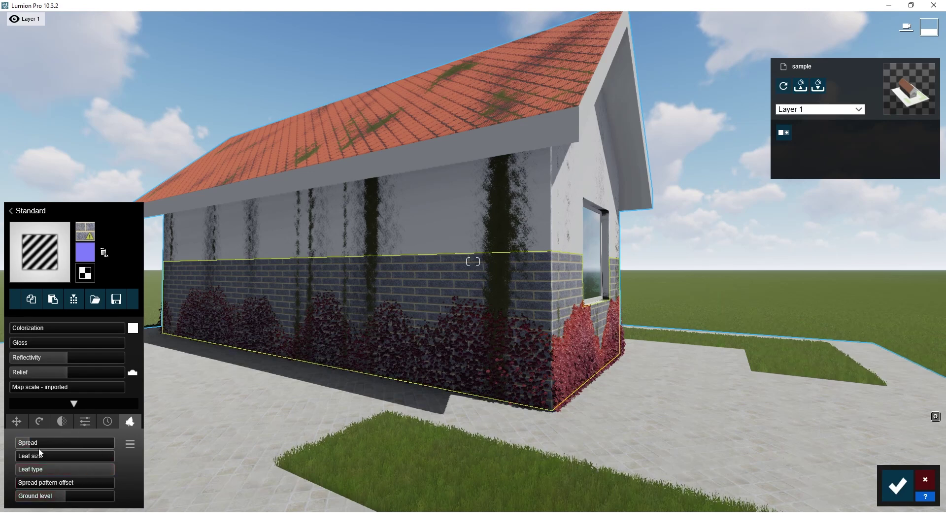
mouse_move(111, 470)
drag(110, 470, 87, 478)
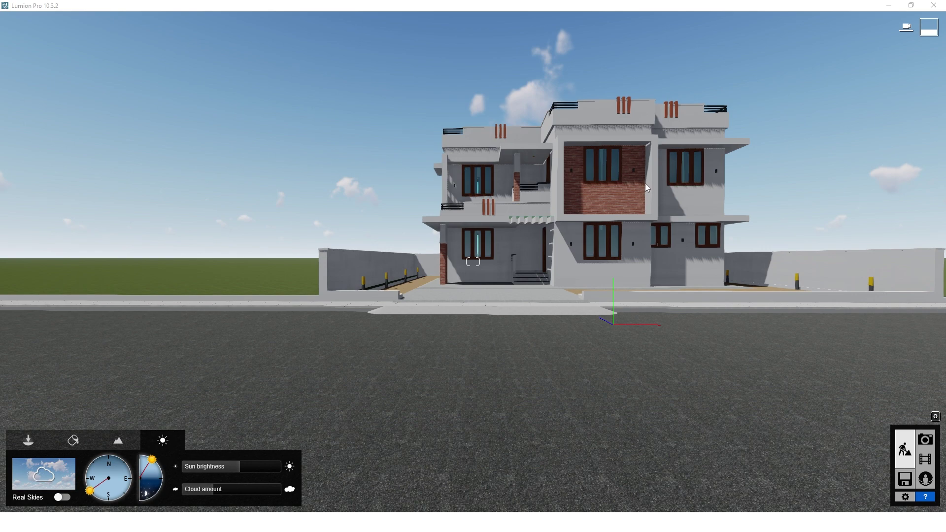
Examine from the street how the road, kerb and wall surfaces of the imported house model are grouped by material in the Material Editor.
click(495, 379)
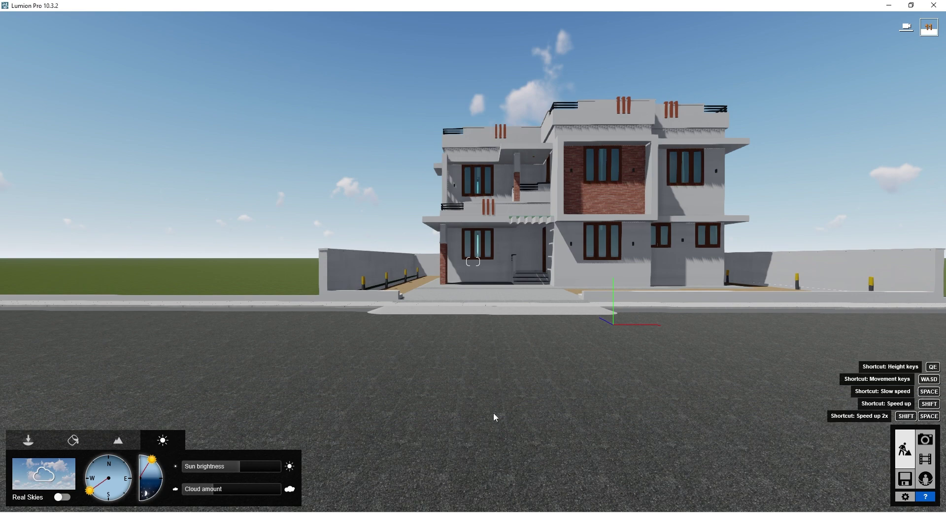
right_drag(528, 338, 528, 306)
right_drag(529, 224, 545, 264)
key(a)
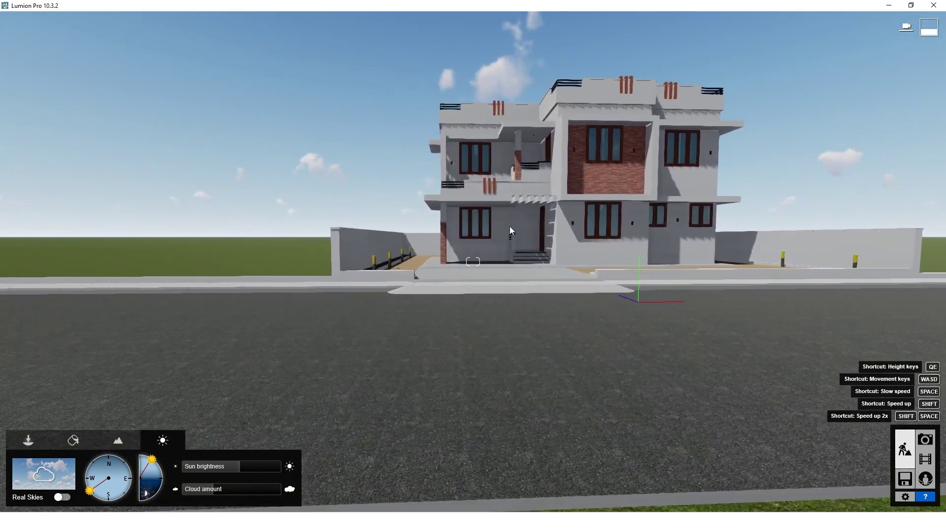
right_drag(500, 231, 555, 197)
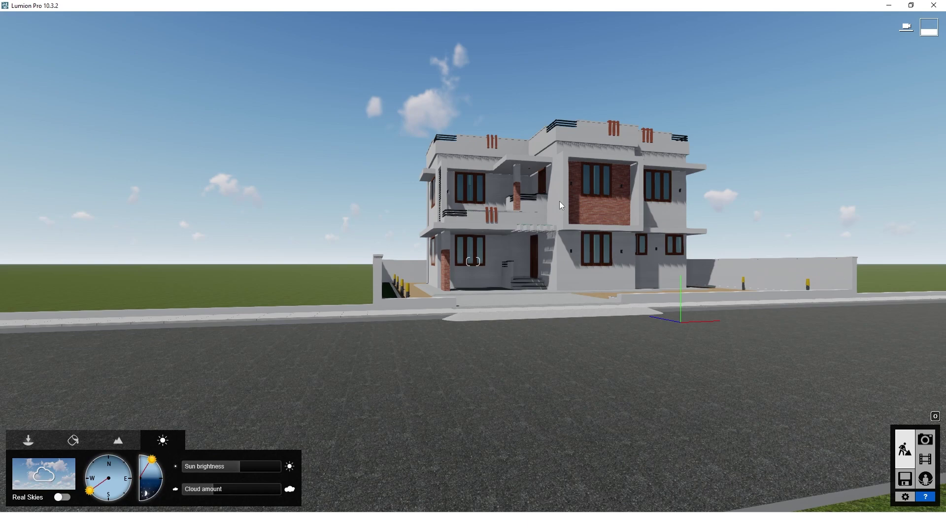
key(w)
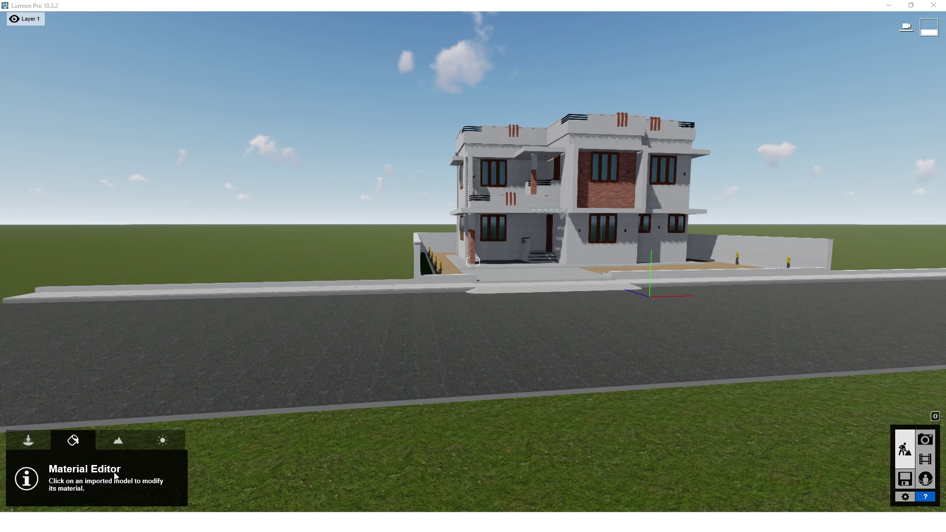
click(504, 362)
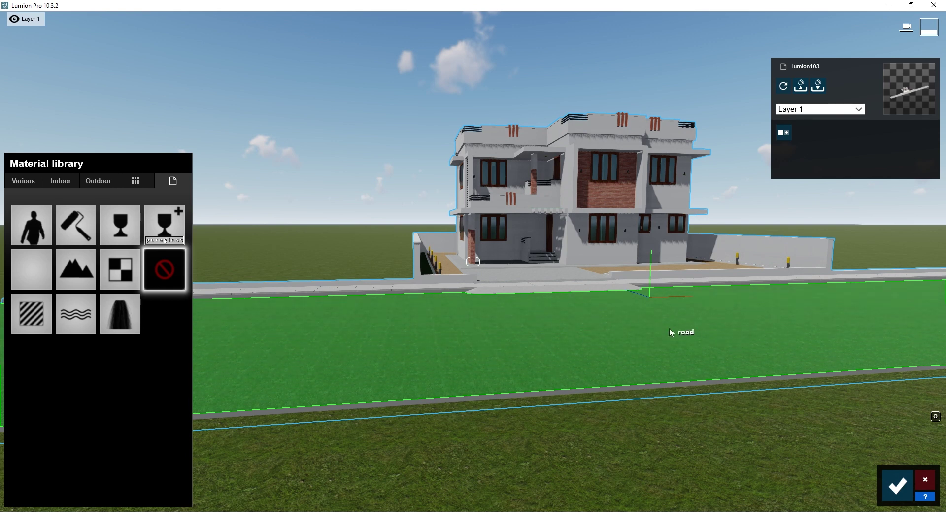
scroll(454, 291, up, 3)
scroll(454, 293, up, 3)
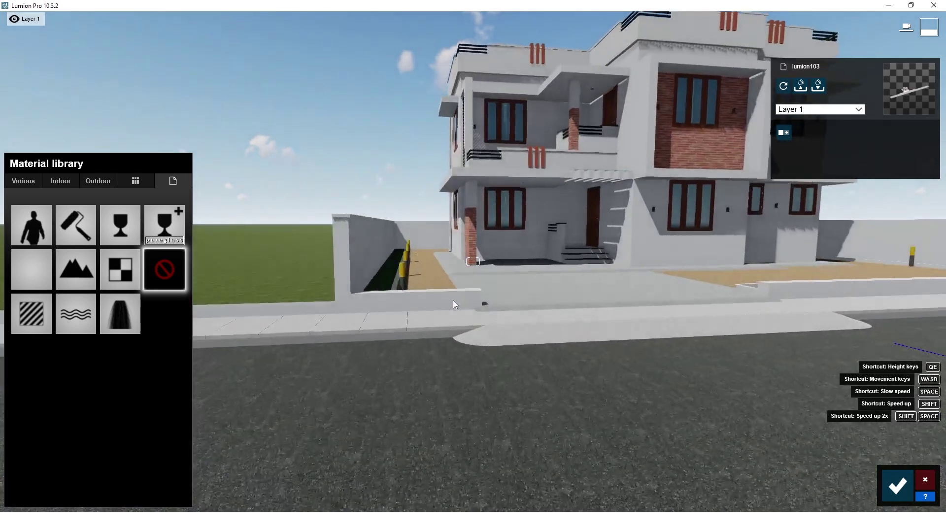
scroll(436, 322, down, 5)
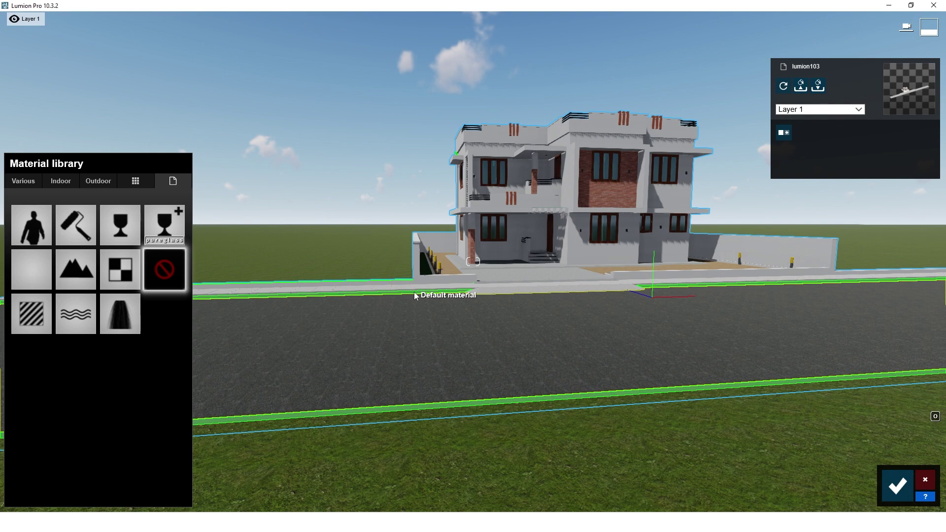
key(w)
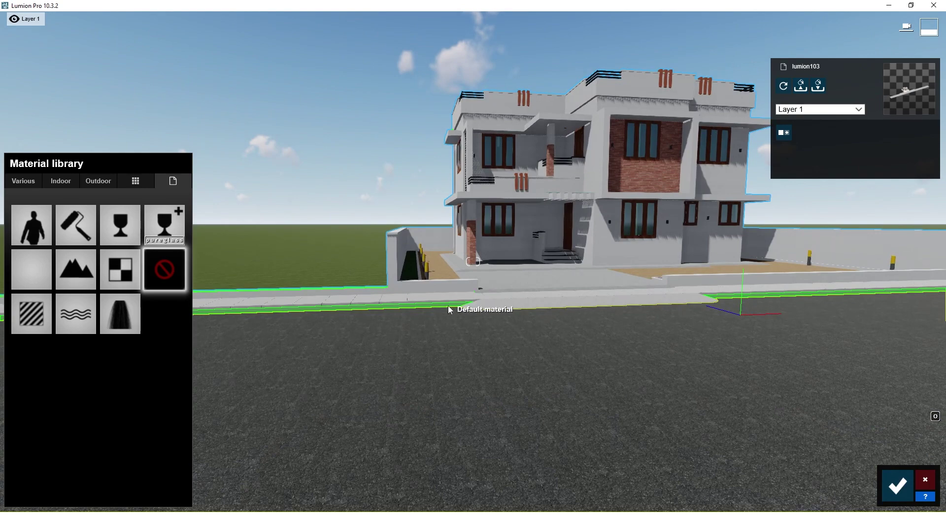
key(s)
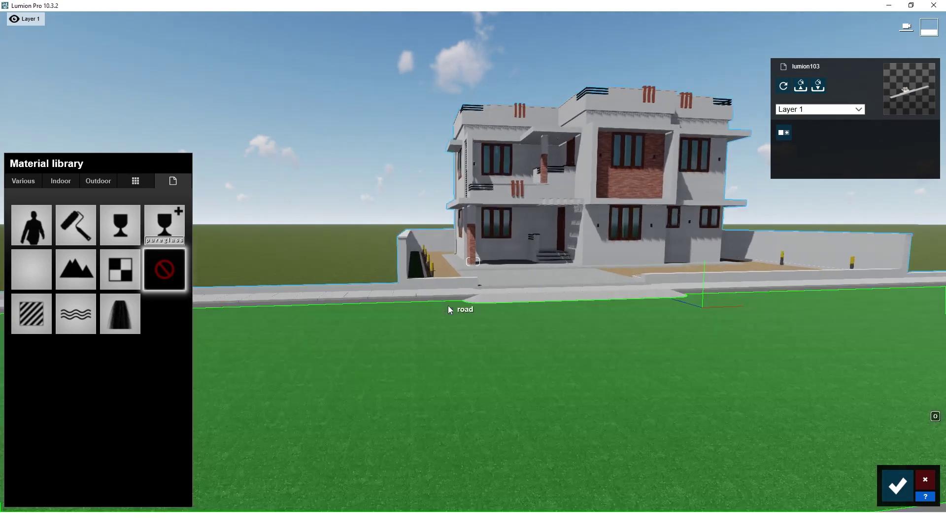
key(w)
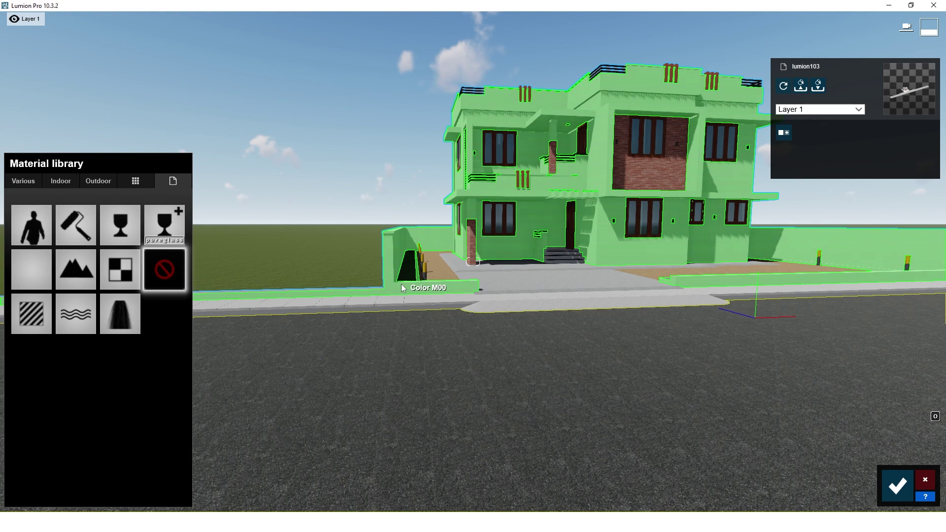
click(897, 485)
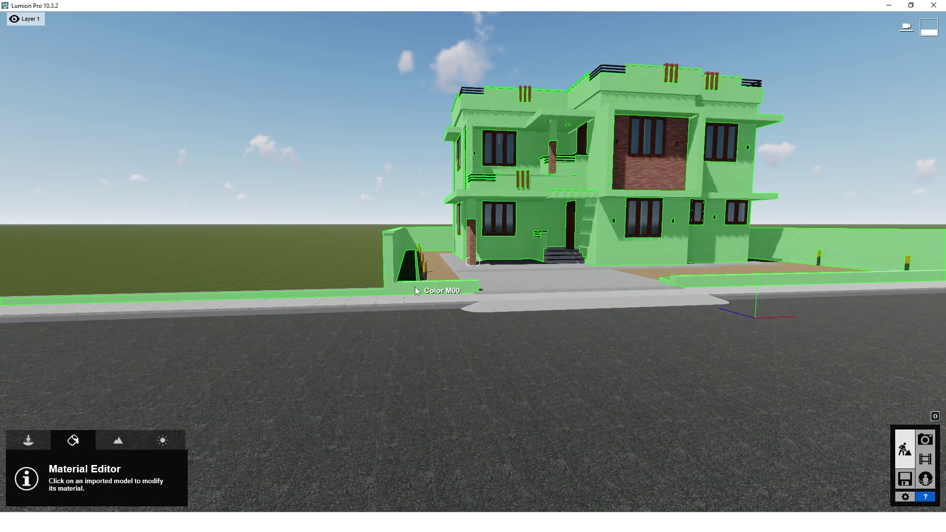
key(s)
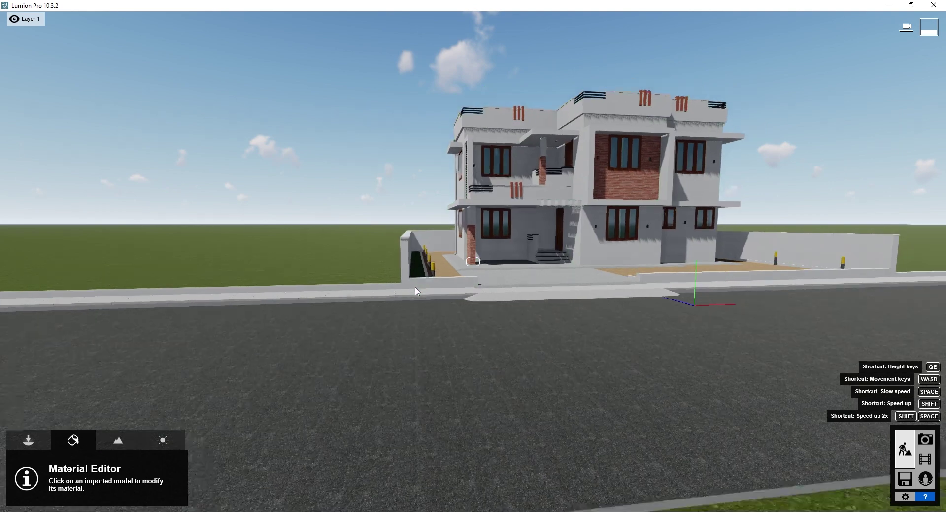
key(w)
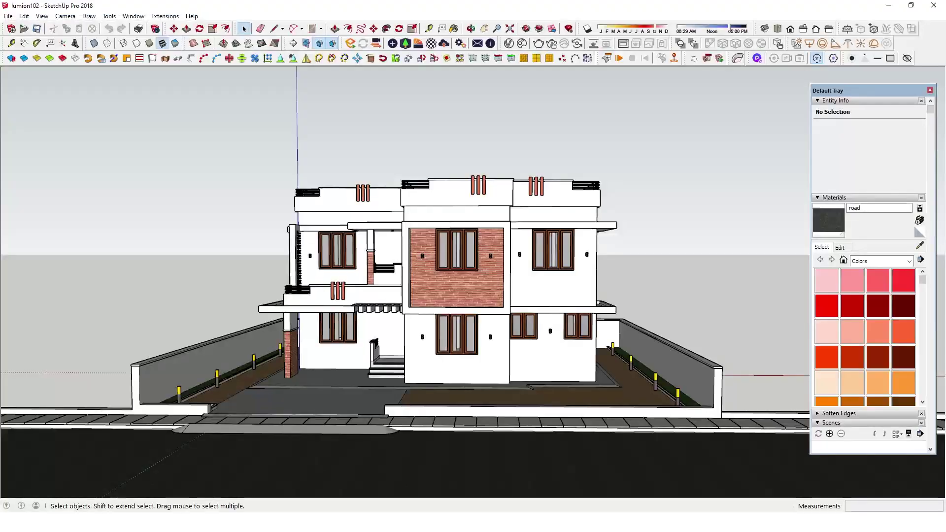
Switch to SketchUp and paint the kerb faces on both sides of the driveway ramp with Color B05.
middle_drag(375, 315, 443, 296)
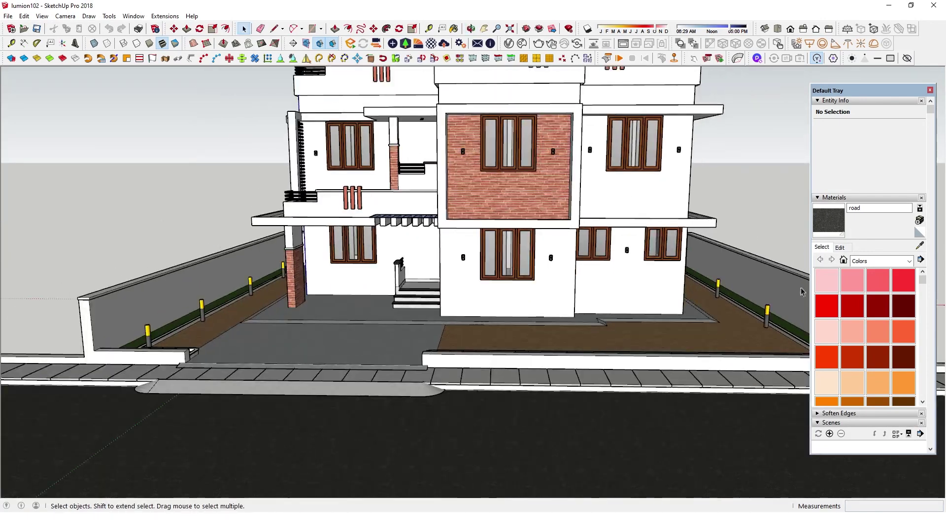
click(827, 357)
scroll(434, 373, up, 6)
click(439, 368)
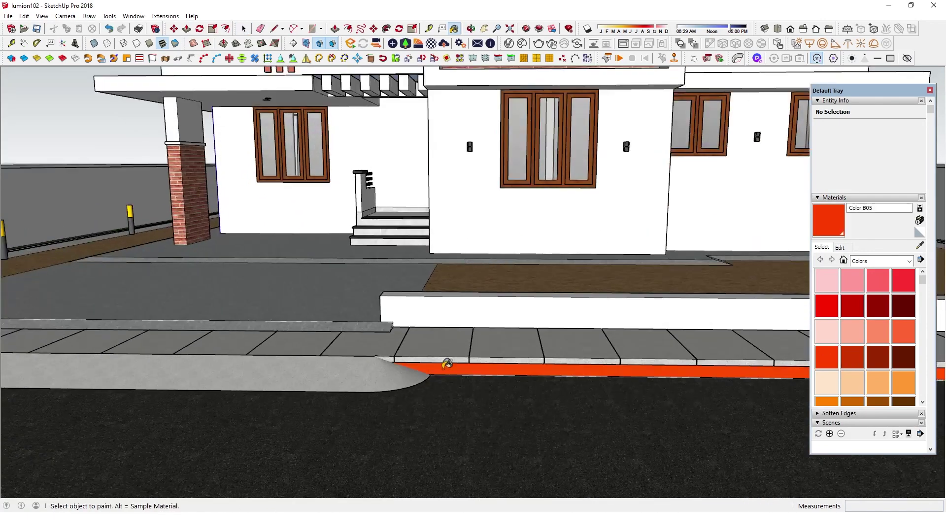
scroll(651, 338, down, 5)
scroll(224, 345, down, 3)
click(222, 336)
Paint the low front boundary wall and the inner face of the driveway-side boundary wall with Color C03.
middle_drag(380, 359, 300, 354)
scroll(279, 340, up, 2)
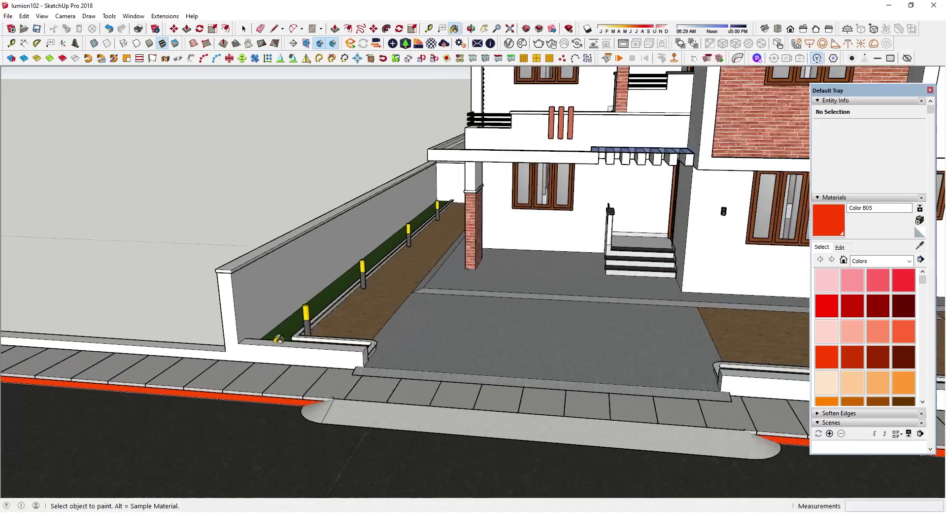
click(878, 383)
click(282, 349)
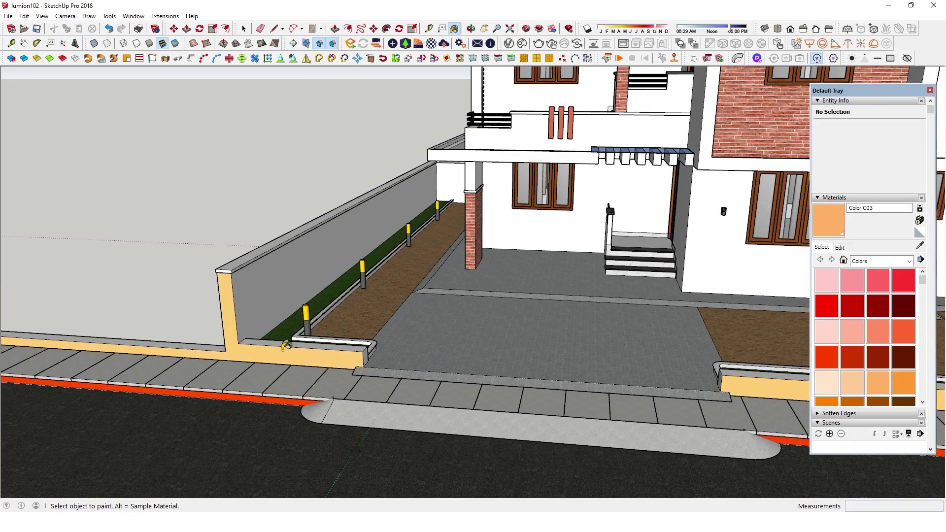
click(251, 301)
Paint the boundary wall on the opposite side of the house with the same Color C03.
mouse_move(220, 339)
middle_down()
mouse_move(212, 311)
mouse_move(146, 307)
middle_up()
scroll(142, 306, down, 6)
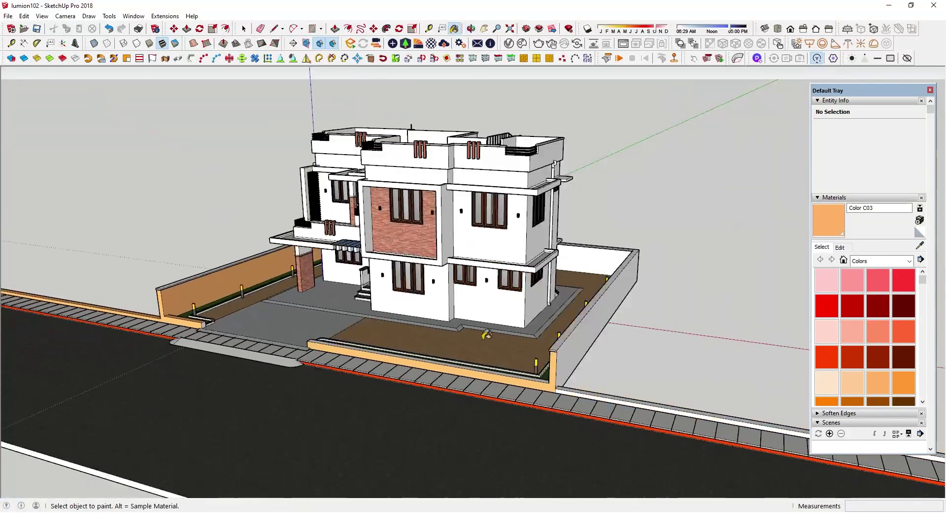
scroll(630, 367, up, 3)
scroll(630, 368, up, 2)
click(574, 351)
click(562, 438)
Paint the lawn edging along the boundary wall opposite the driveway side with Color C03.
middle_drag(564, 436, 527, 424)
scroll(591, 284, up, 6)
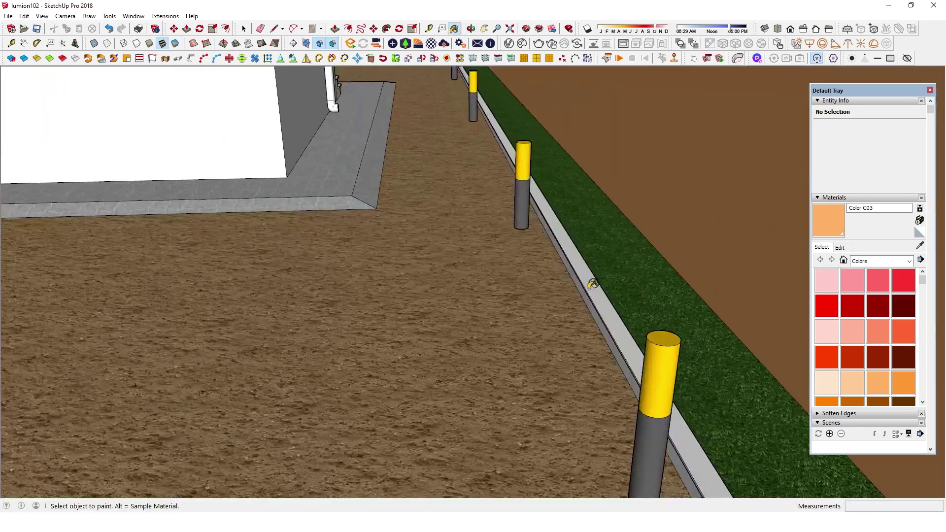
click(590, 286)
scroll(605, 284, up, 3)
click(586, 303)
middle_drag(586, 303, 549, 313)
scroll(667, 198, down, 4)
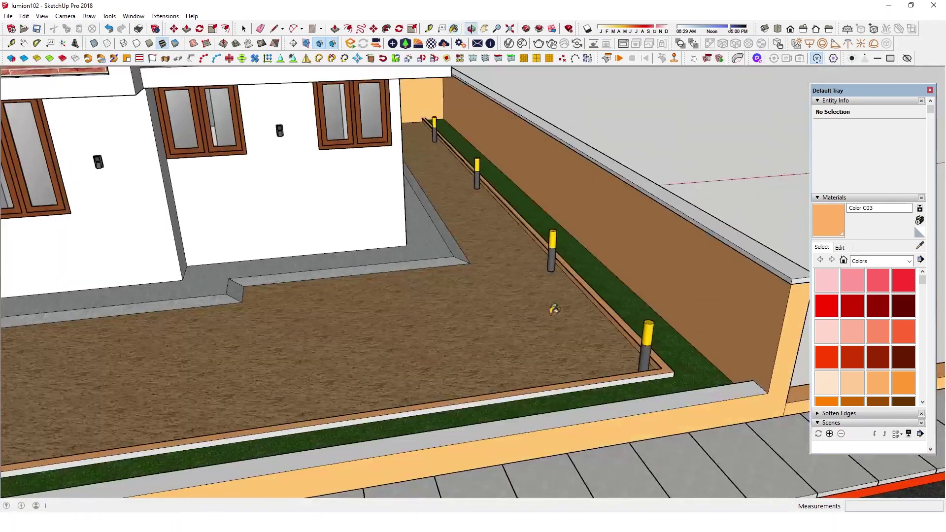
Repaint that lawn edging, including its run along the front wall, with Color A05 to separate it from the walls.
scroll(564, 291, up, 2)
click(827, 306)
scroll(638, 331, up, 5)
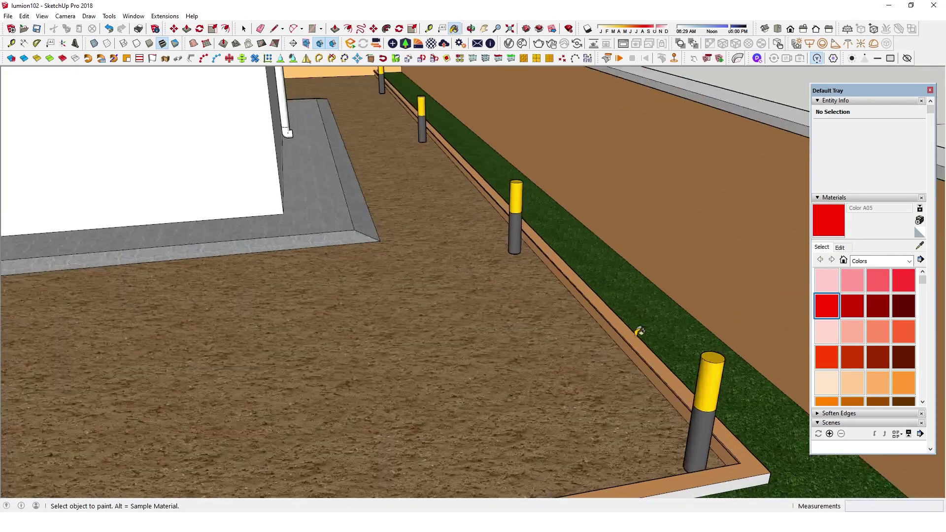
click(631, 342)
scroll(631, 342, up, 1)
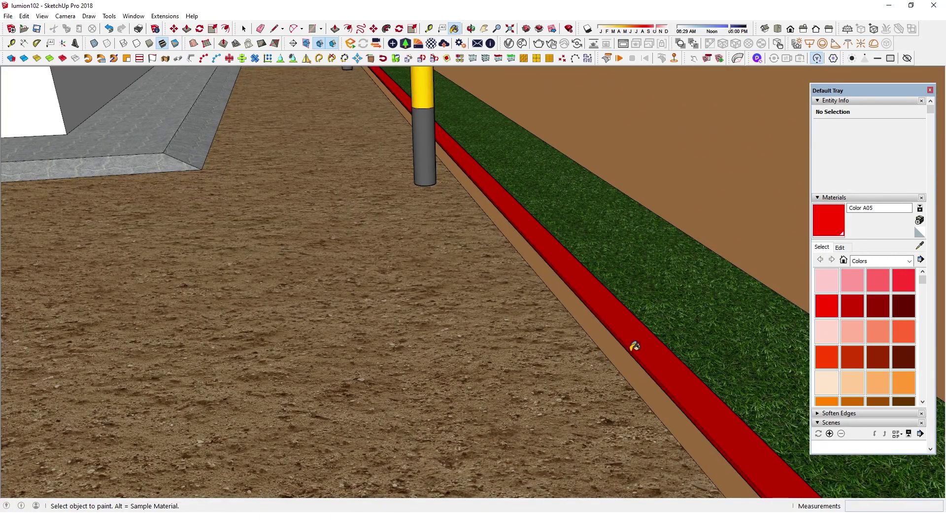
scroll(635, 346, down, 2)
scroll(602, 238, down, 6)
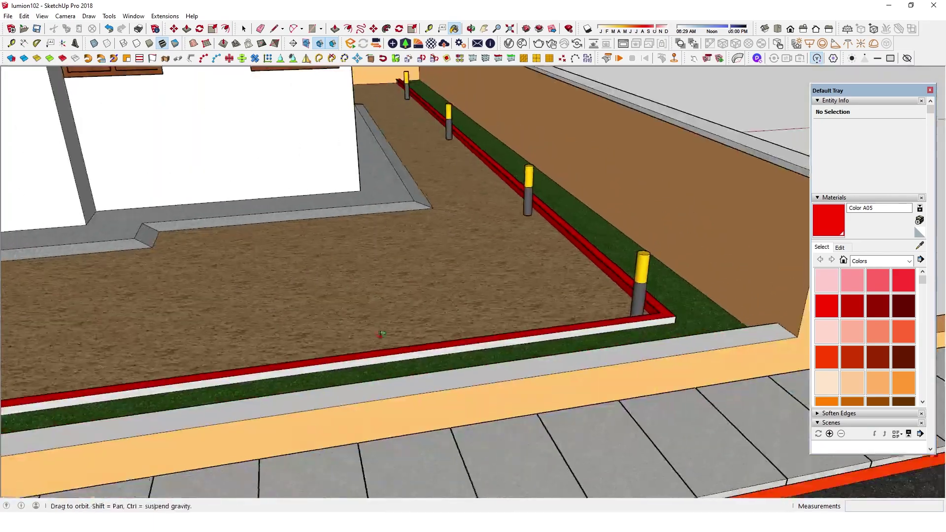
Paint the thin rim of the curved lawn edging beside the driveway with Color A05.
middle_drag(378, 334, 545, 262)
scroll(280, 231, up, 3)
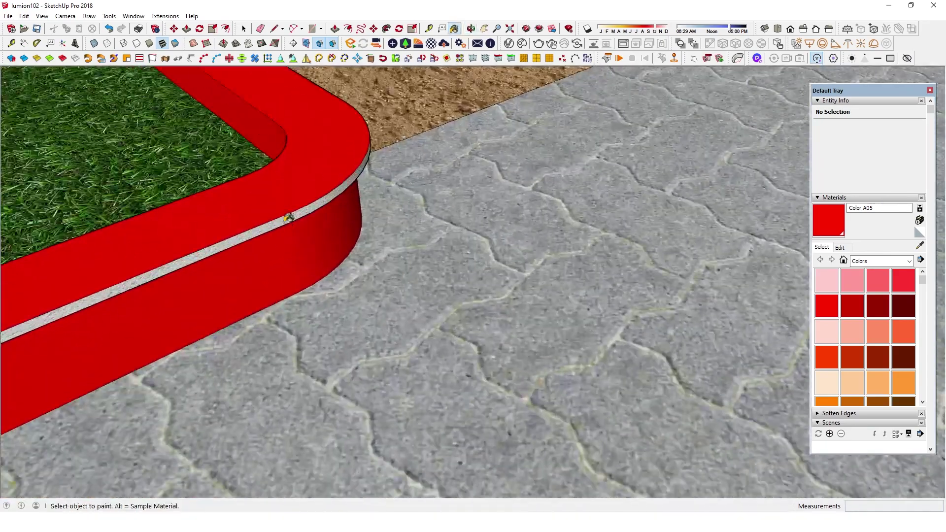
click(289, 213)
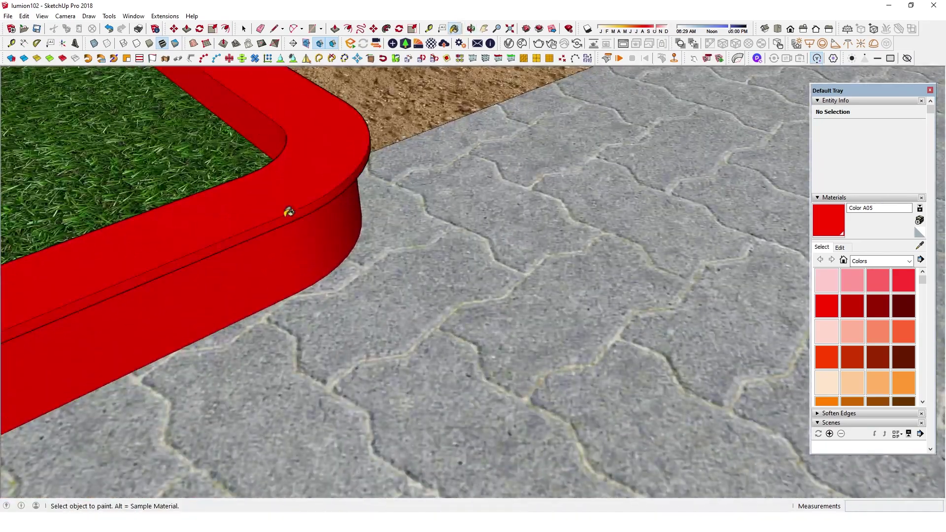
scroll(131, 192, down, 6)
scroll(403, 194, up, 2)
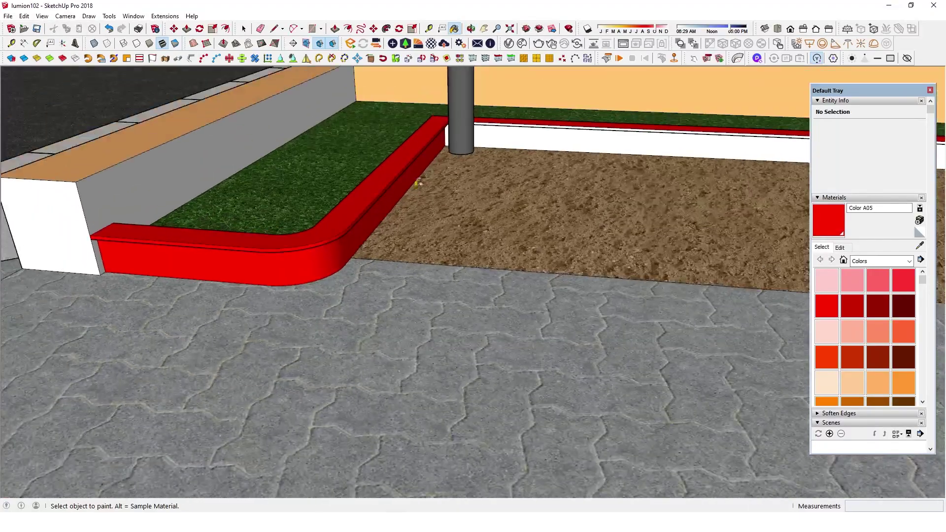
Paint the soil-facing side and thin rim of the long lawn edging on the driveway side with Color A05.
scroll(509, 123, up, 3)
click(509, 122)
scroll(513, 106, up, 3)
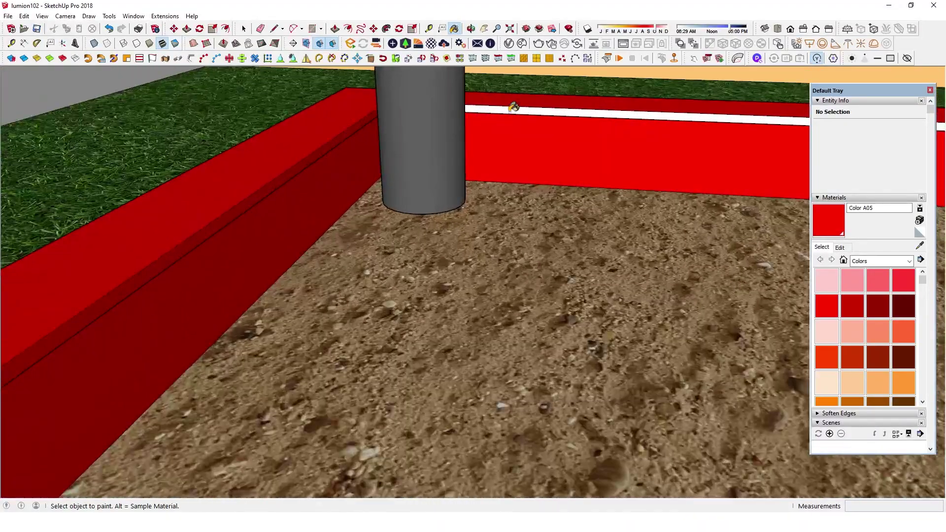
click(514, 107)
scroll(355, 194, down, 6)
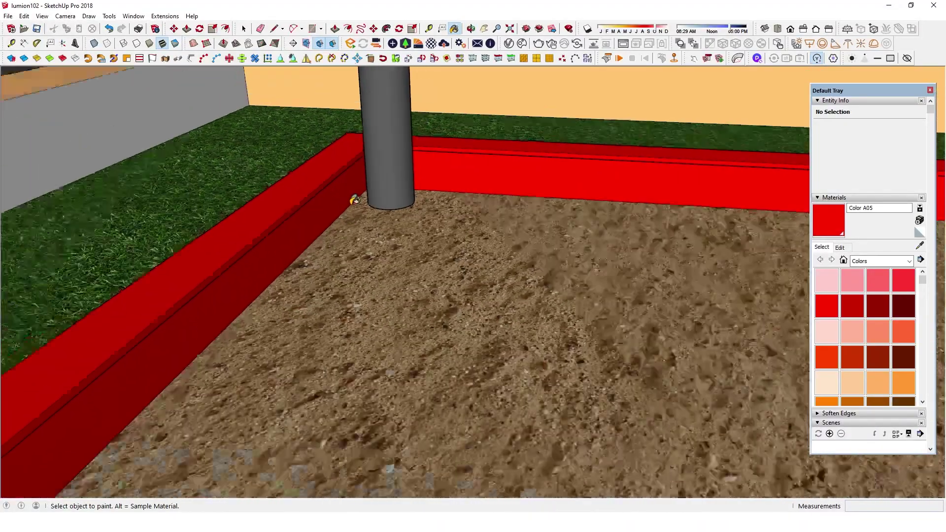
middle_drag(334, 281, 595, 397)
scroll(439, 416, down, 2)
scroll(434, 212, down, 5)
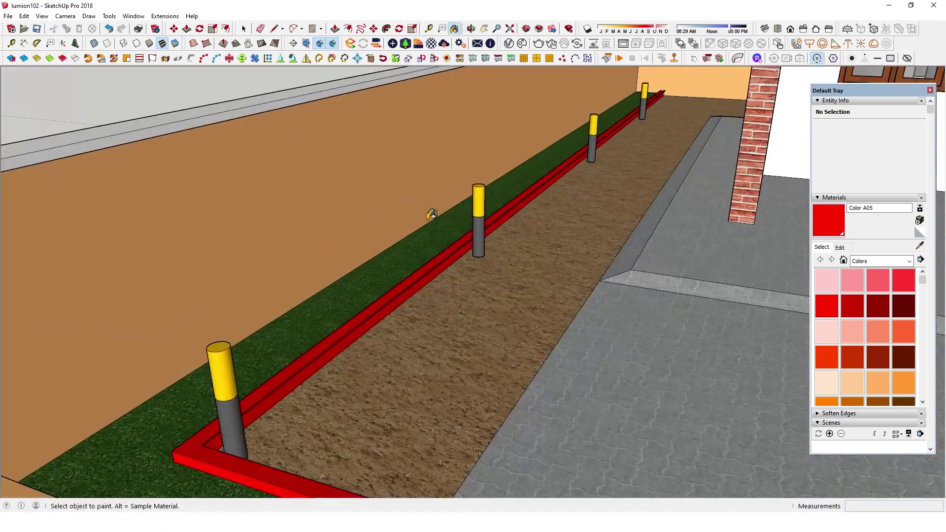
Paint the end face and lawn-facing side of the low front wall beside the driveway with Color C03.
middle_drag(416, 252, 296, 315)
scroll(217, 326, up, 2)
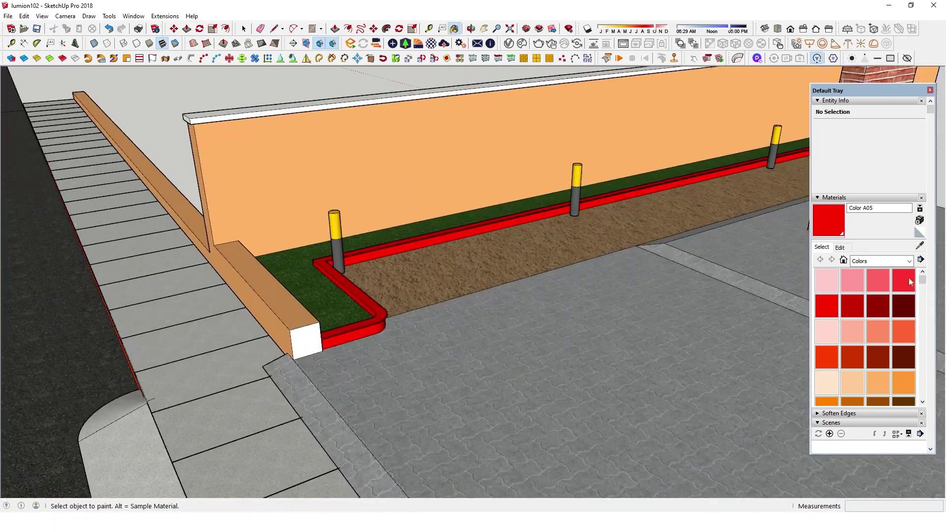
click(311, 329)
scroll(328, 322, up, 3)
middle_drag(328, 322, 59, 328)
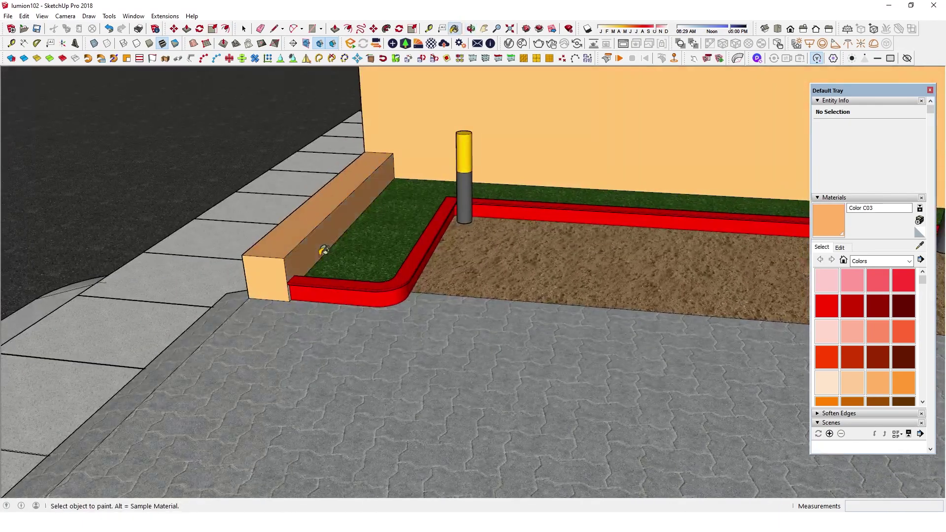
scroll(298, 286, up, 4)
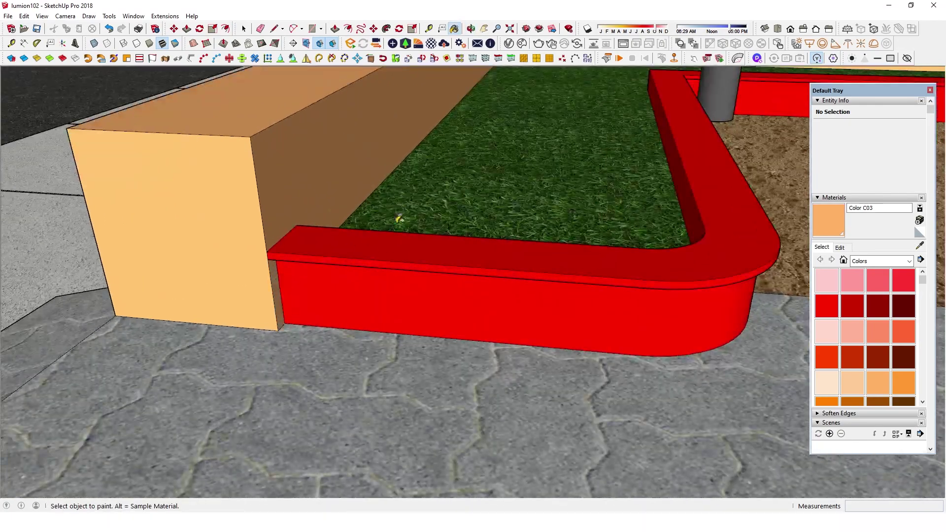
scroll(600, 261, down, 4)
mouse_move(600, 262)
middle_down()
mouse_move(534, 291)
mouse_move(708, 257)
mouse_move(490, 247)
middle_up()
scroll(524, 270, down, 5)
mouse_move(575, 291)
middle_down()
mouse_move(564, 286)
mouse_move(680, 268)
middle_up()
middle_drag(566, 264, 708, 271)
mouse_move(770, 225)
middle_down()
mouse_move(565, 348)
mouse_move(537, 197)
middle_up()
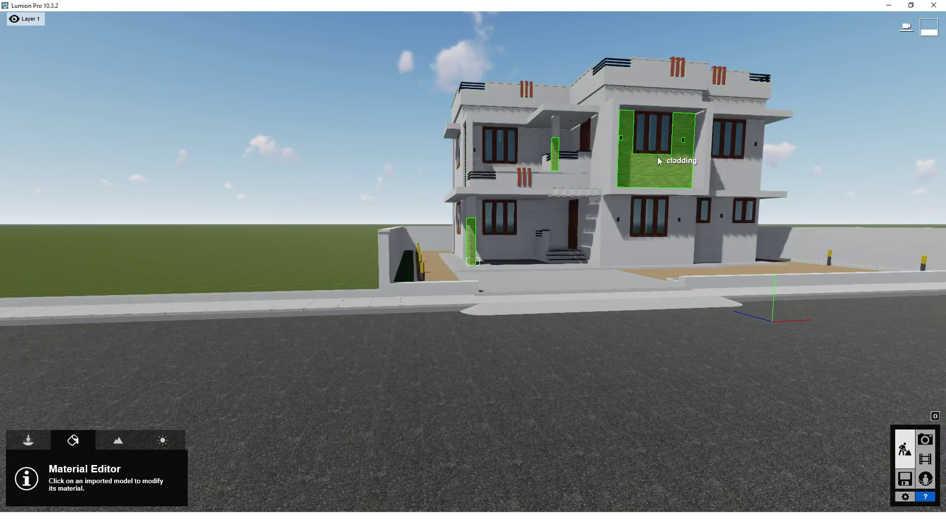
Switch to Lumion and re-import the lumion103 house model to bring in the new SketchUp colours.
scroll(657, 156, up, 3)
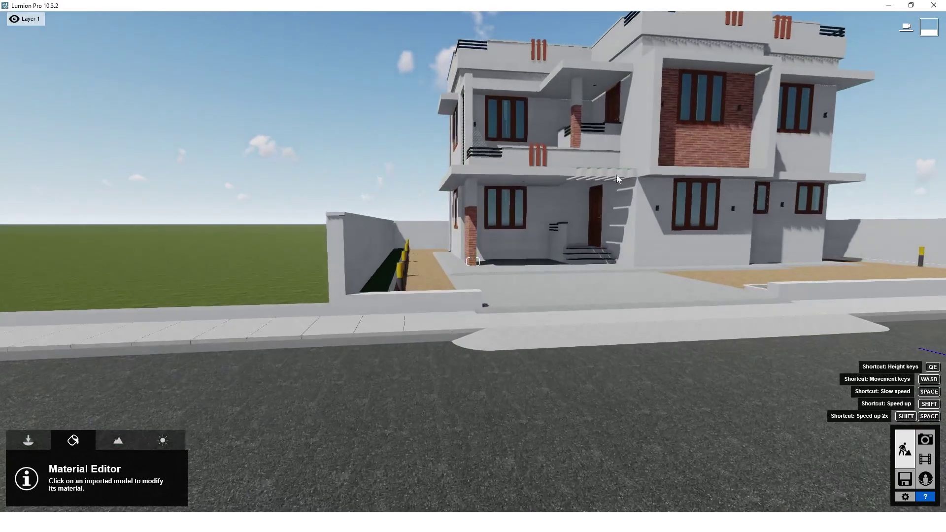
scroll(617, 175, down, 2)
click(37, 442)
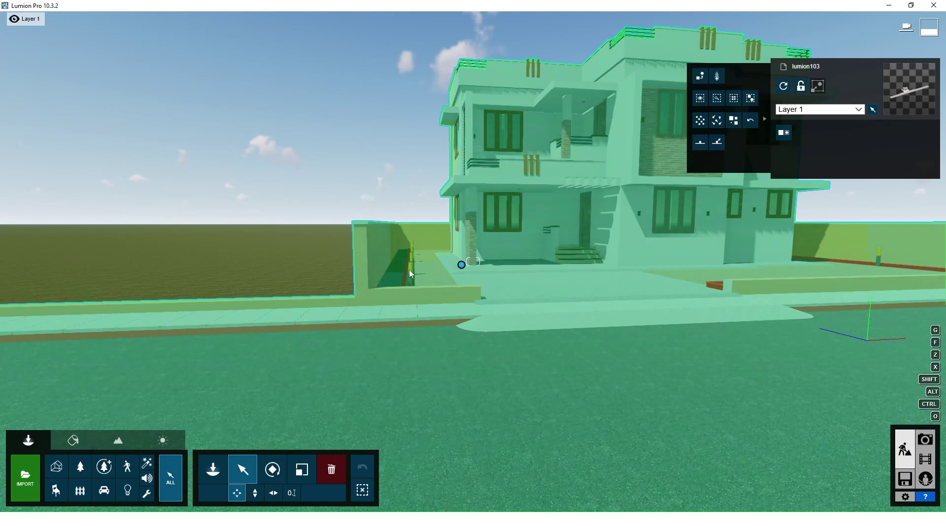
right_drag(411, 274, 427, 271)
key(s)
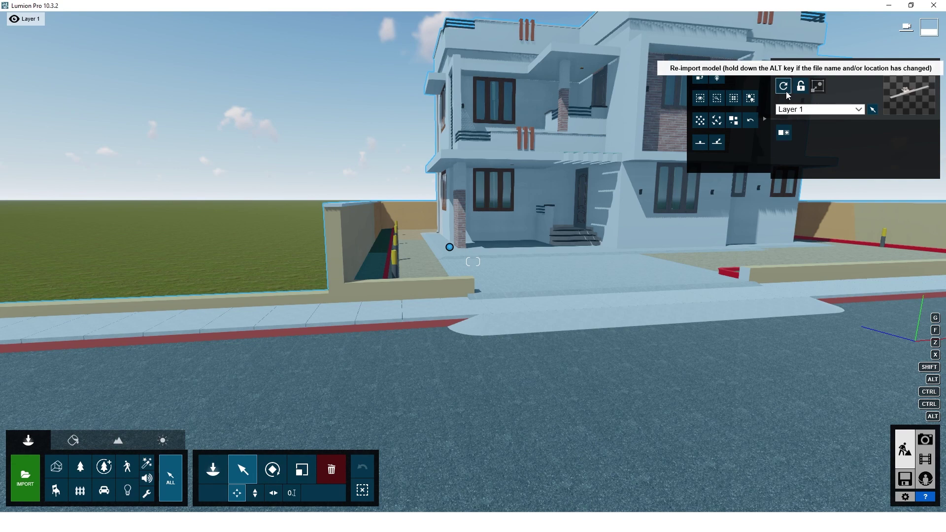
click(784, 87)
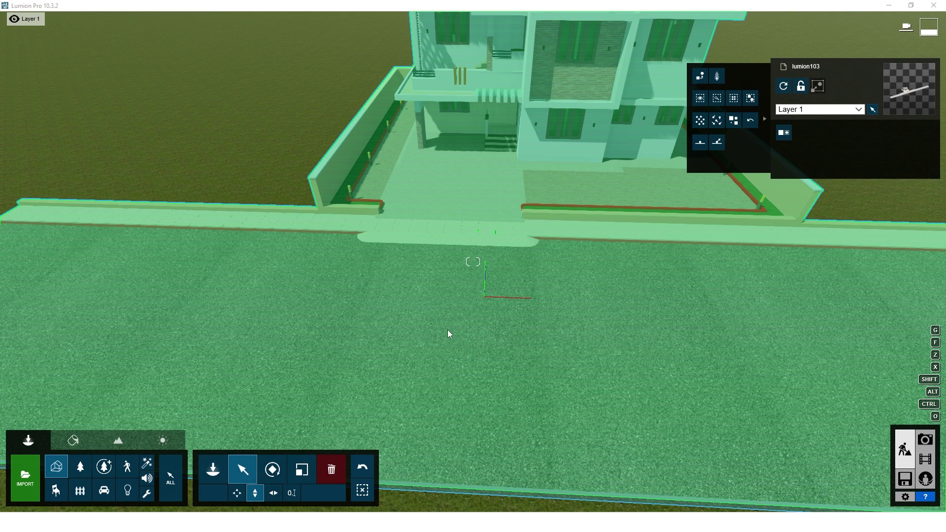
Give the road the outdoor Poliigon asphalt Polii CityStreet AsphaltGeneric Clean and save the material change.
click(72, 441)
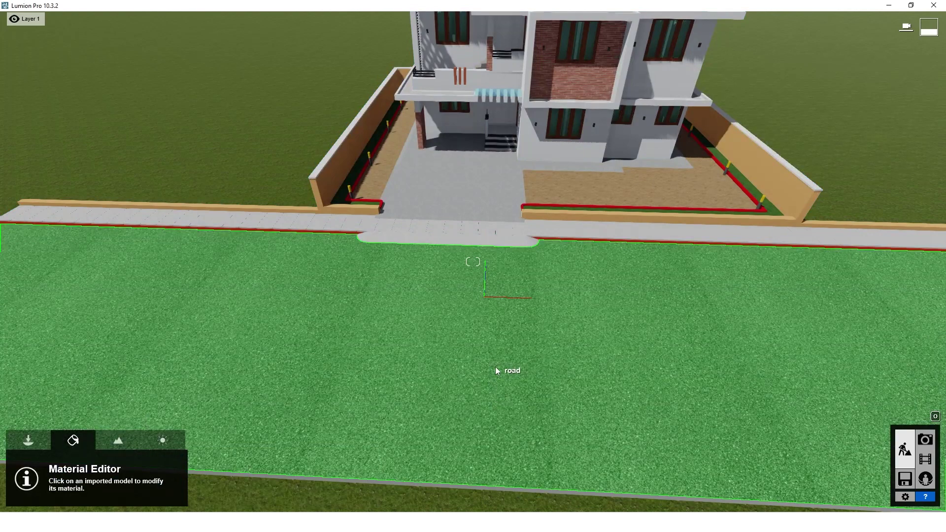
click(495, 370)
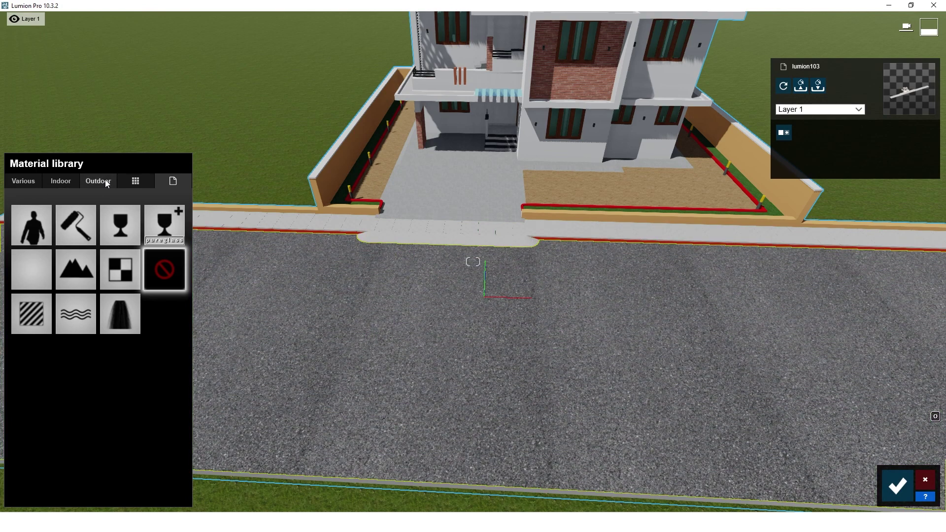
click(106, 183)
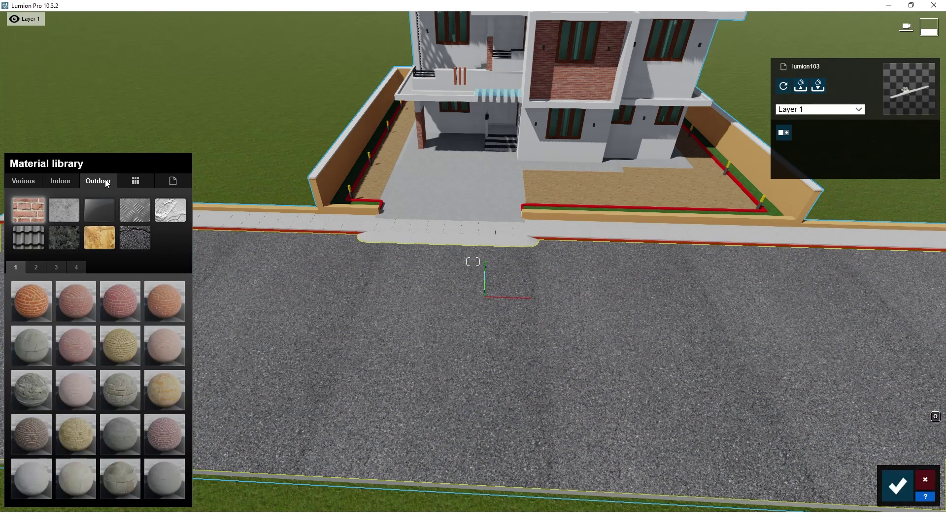
click(135, 237)
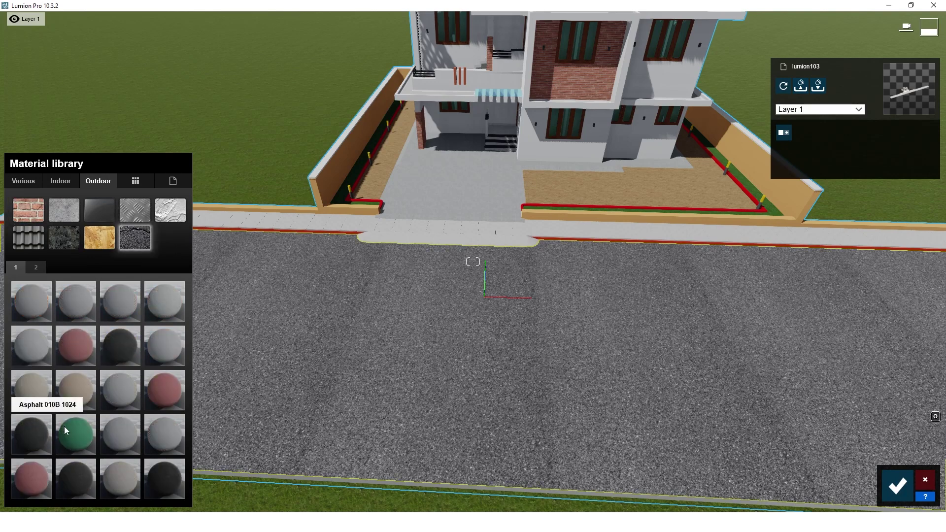
click(78, 484)
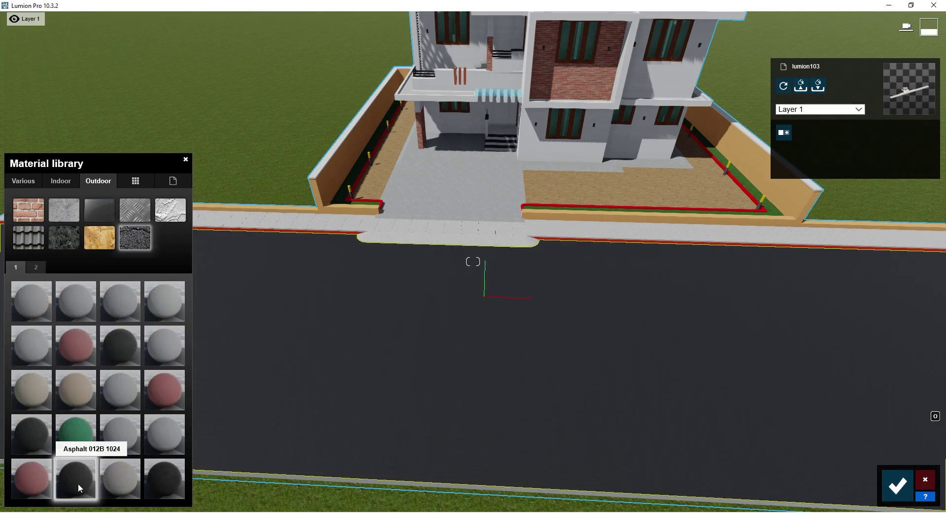
click(167, 482)
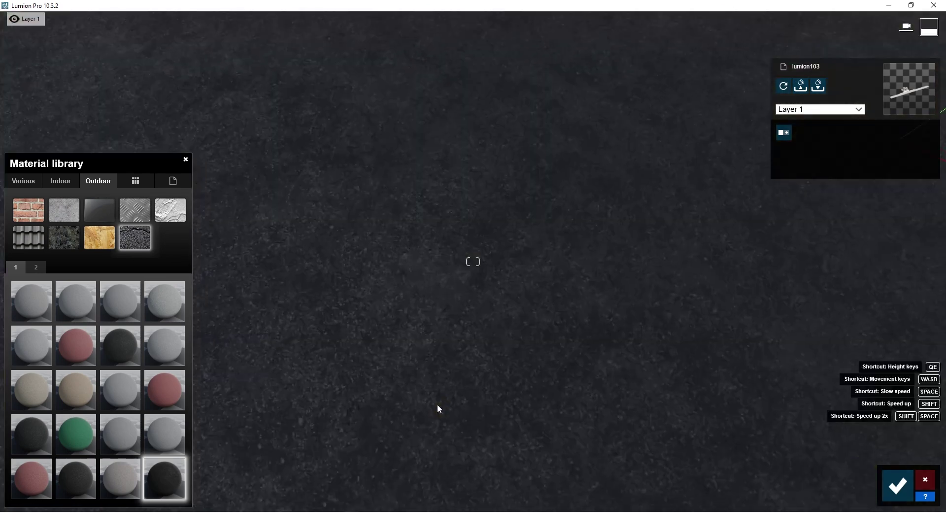
click(37, 269)
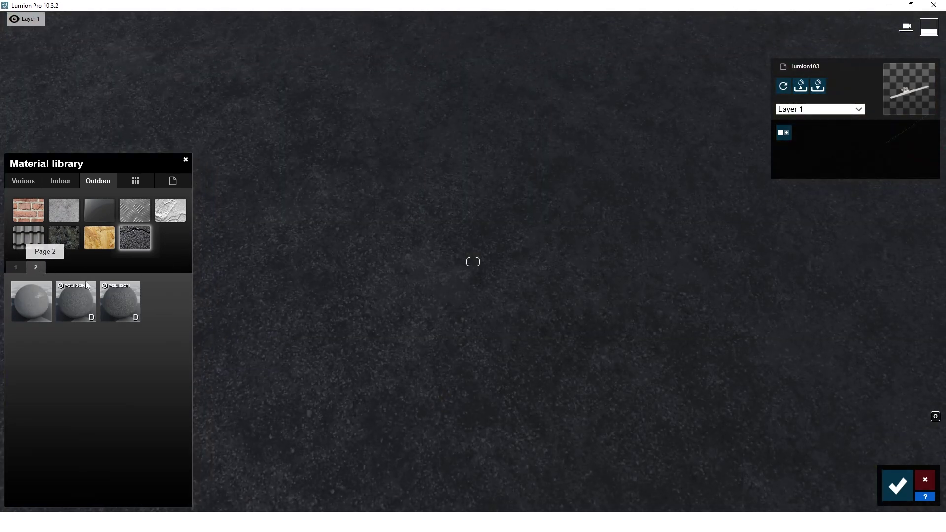
click(74, 308)
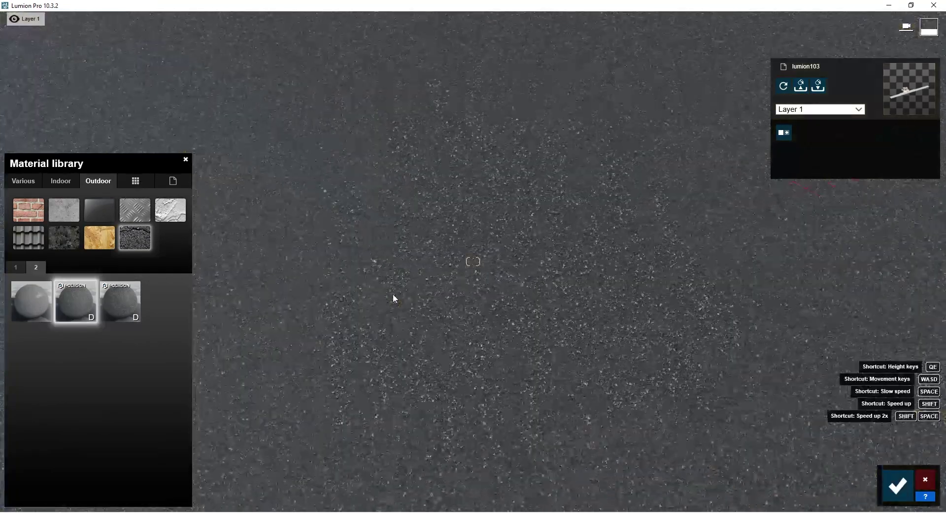
scroll(392, 295, down, 5)
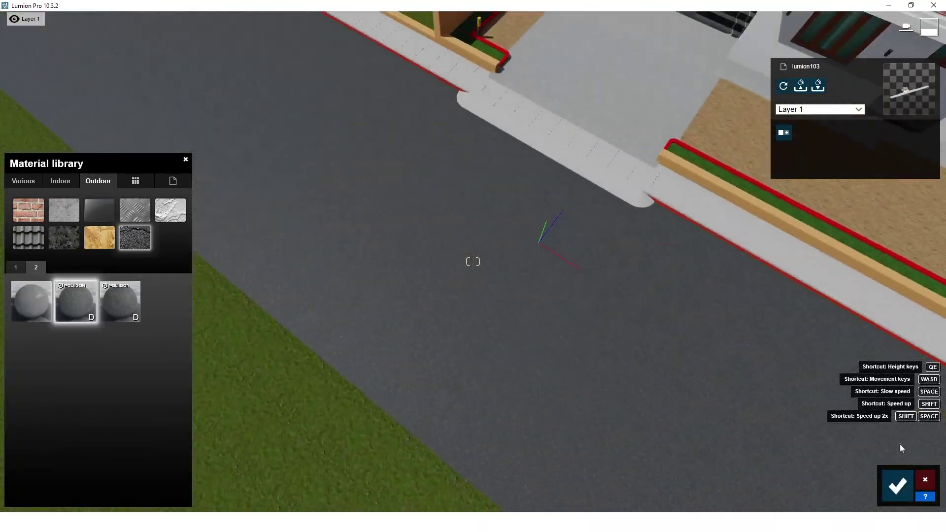
click(901, 485)
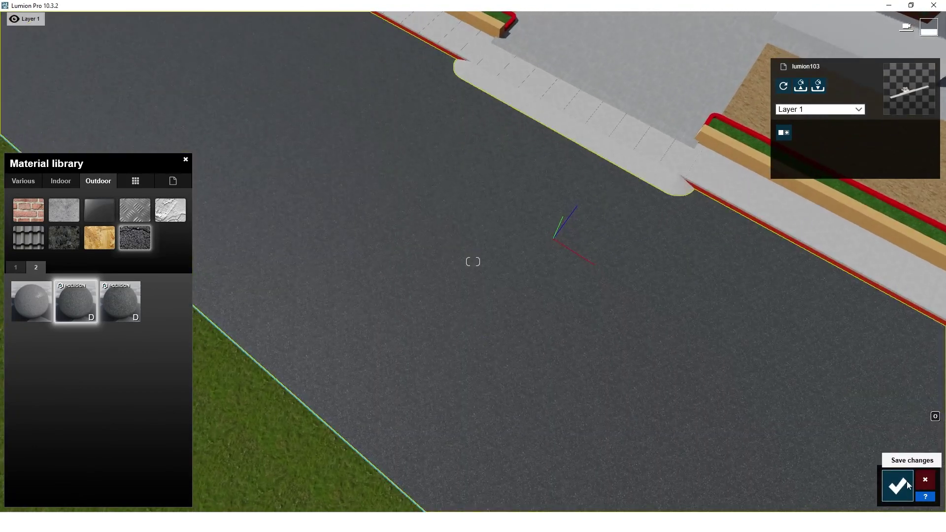
click(904, 487)
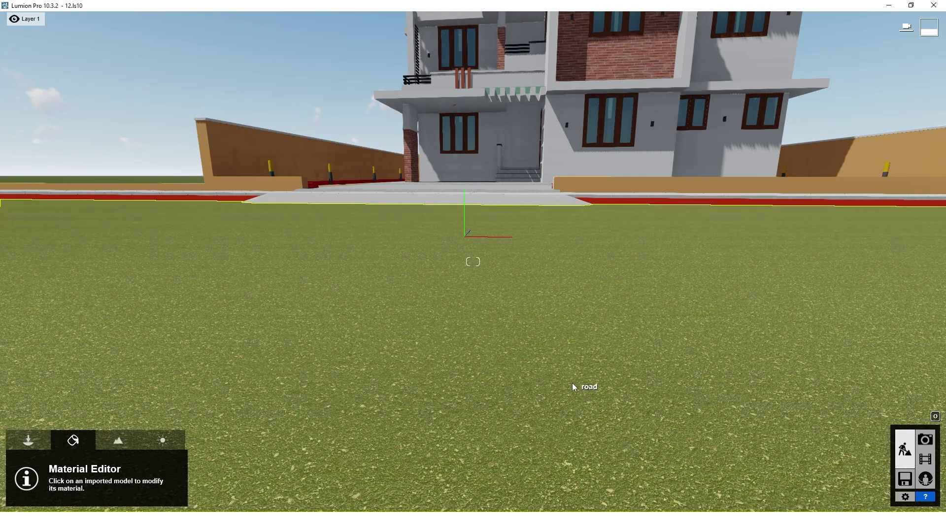
Raise the relief of the road's asphalt material to about three quarters of its range.
click(572, 386)
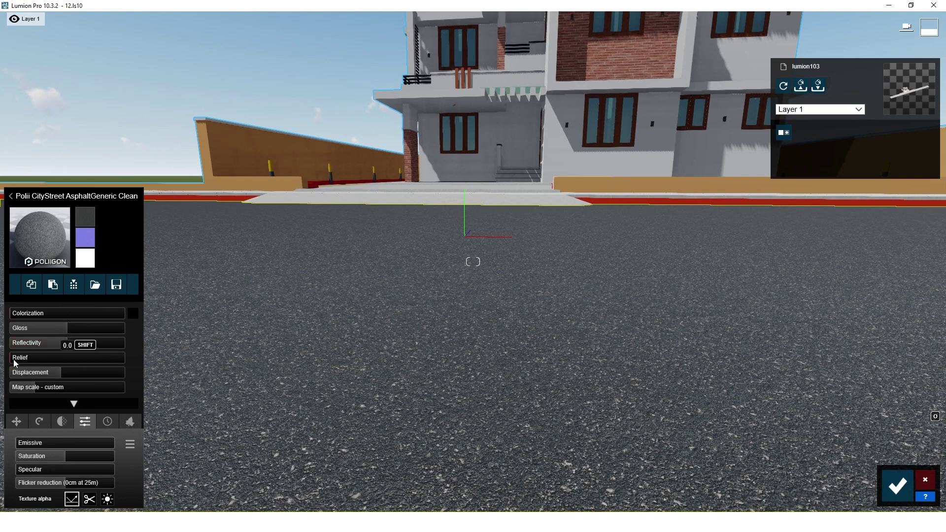
click(16, 364)
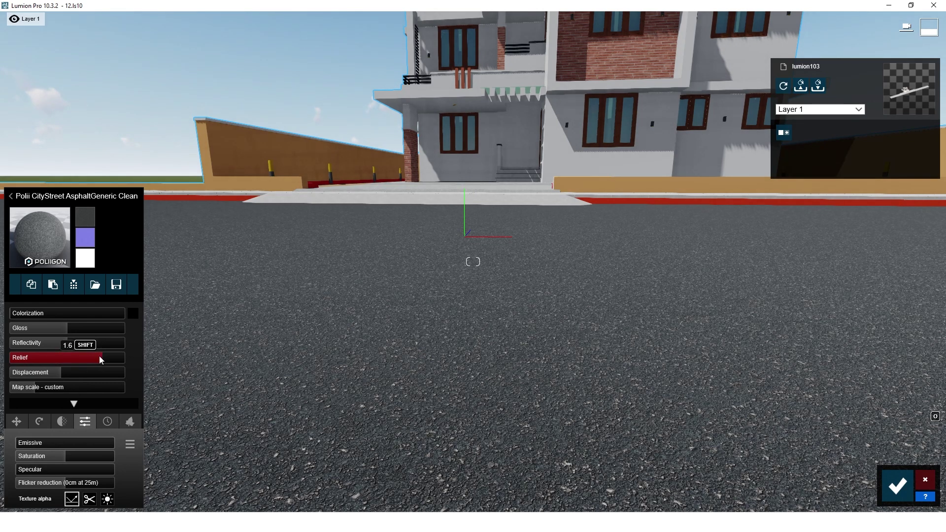
drag(103, 362, 117, 362)
mouse_move(50, 382)
mouse_down()
mouse_move(26, 386)
mouse_move(54, 384)
mouse_up()
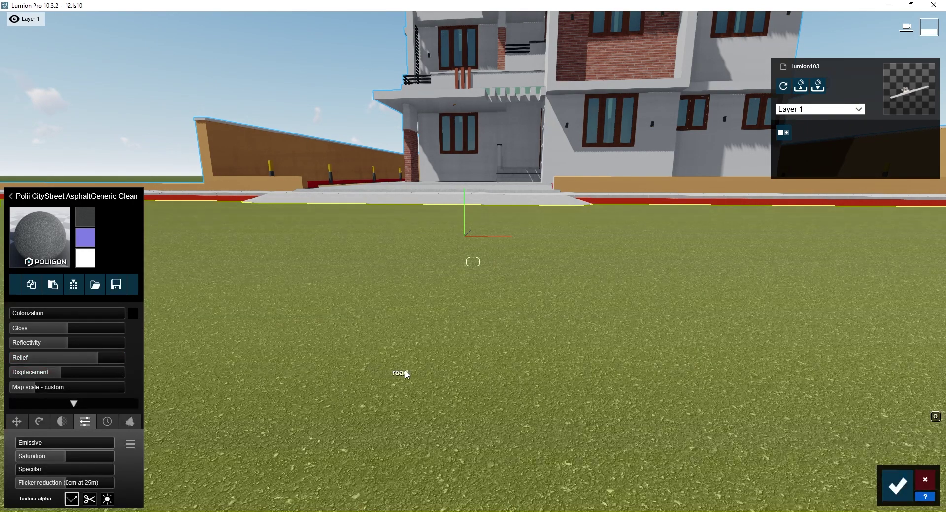
right_drag(428, 385, 445, 397)
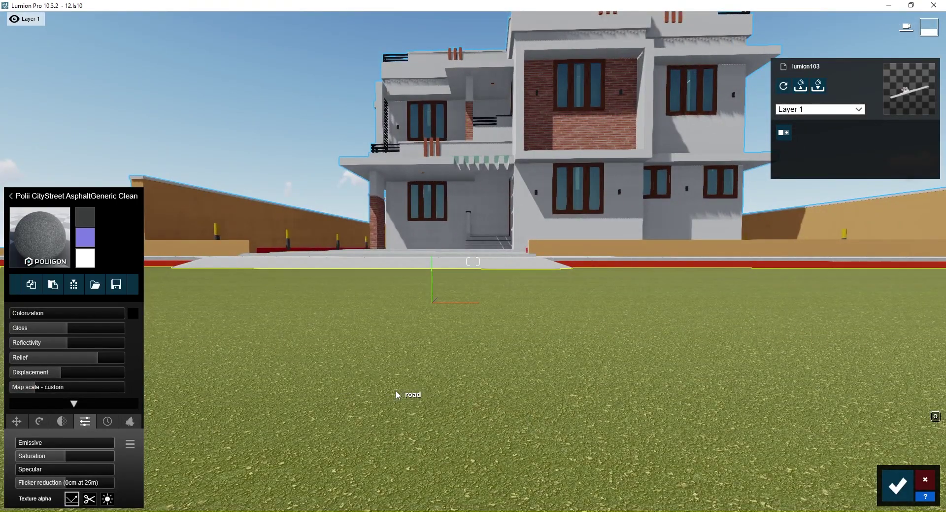
right_drag(398, 393, 397, 395)
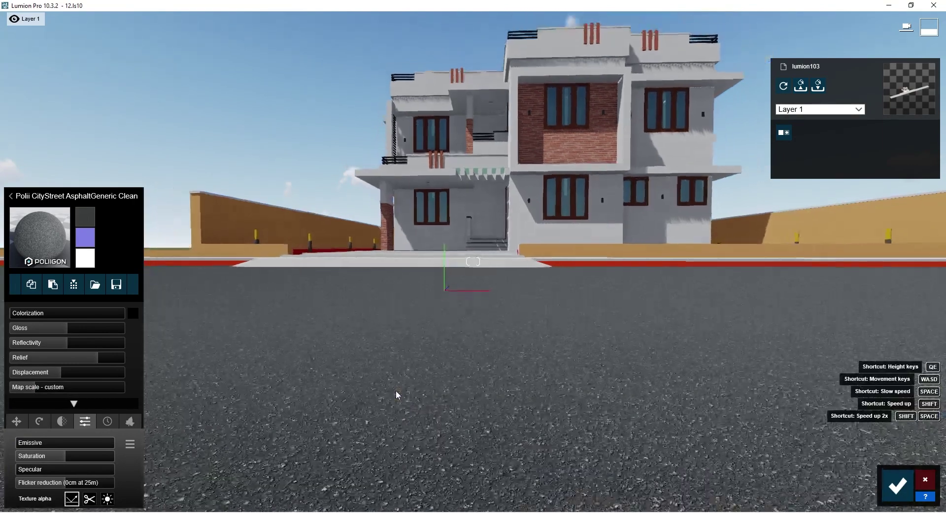
Set the weathering of the road's asphalt to about 0.7 and save the material changes.
click(130, 421)
click(106, 423)
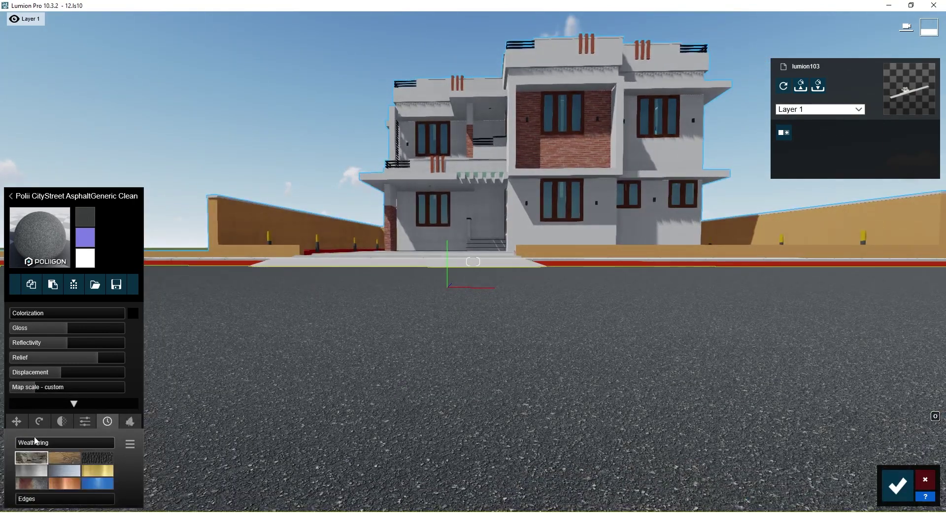
drag(22, 446, 42, 444)
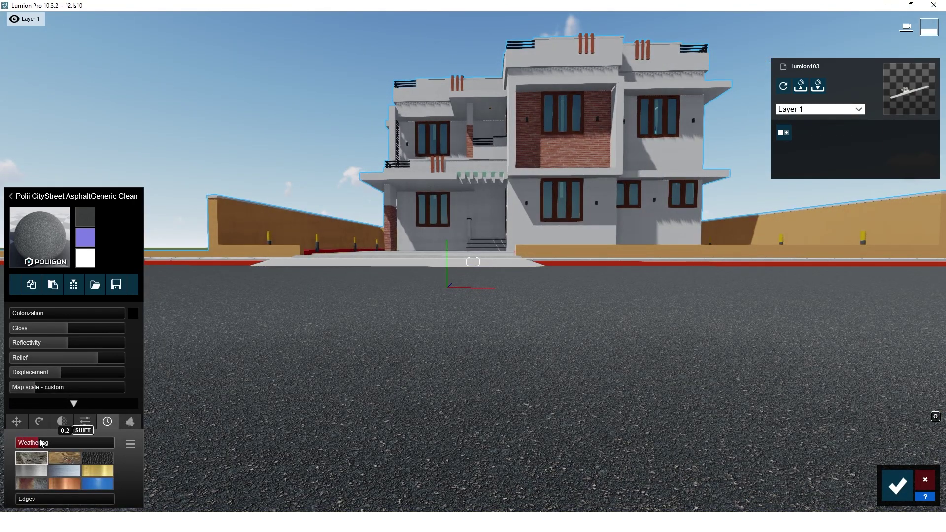
key(w)
right_drag(524, 444, 513, 418)
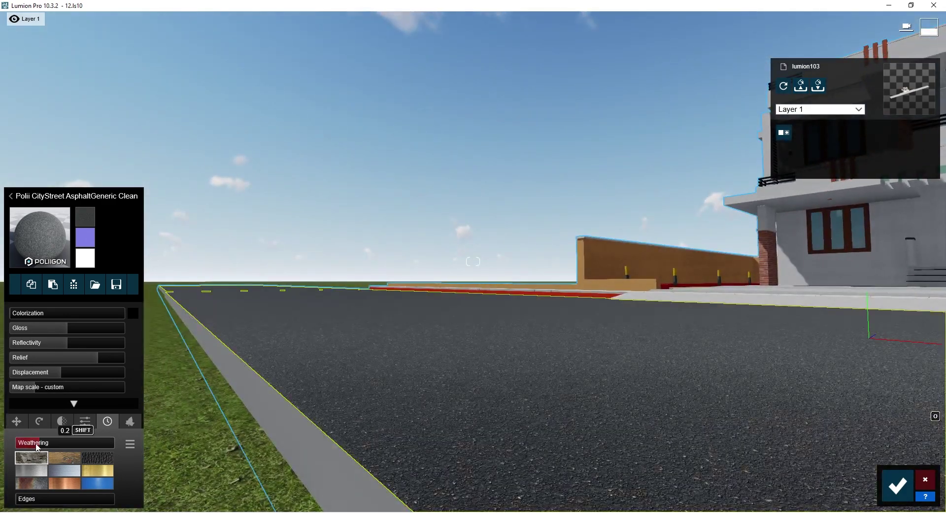
click(51, 444)
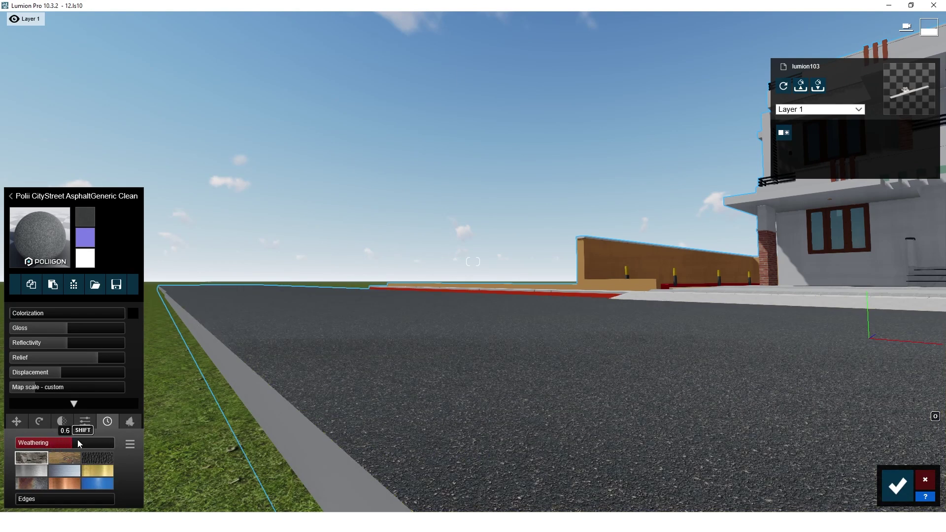
click(93, 439)
drag(87, 441, 84, 441)
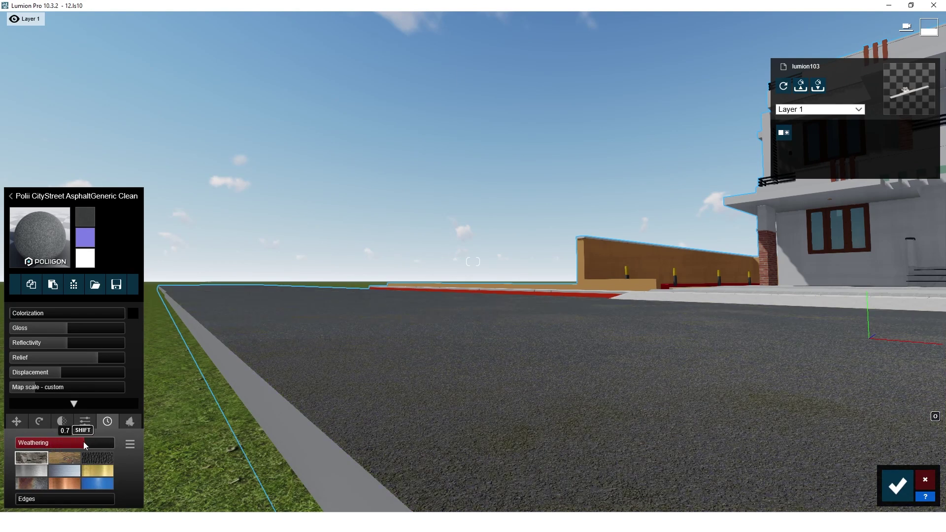
right_drag(599, 437, 513, 359)
right_drag(473, 262, 493, 220)
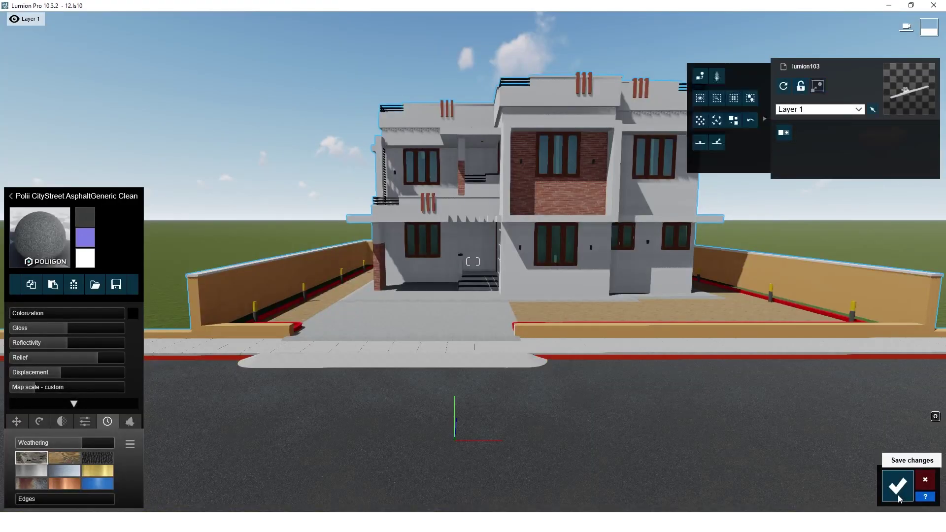
click(898, 498)
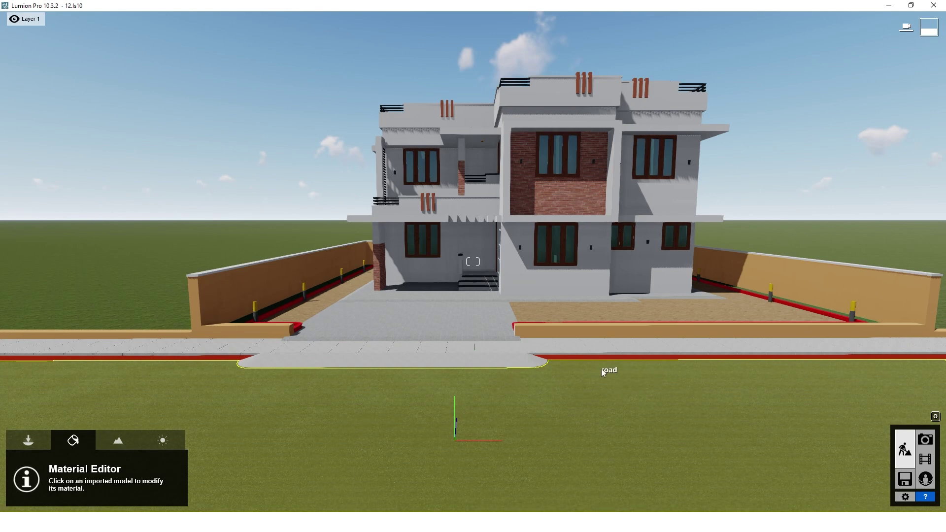
key(w)
key(s)
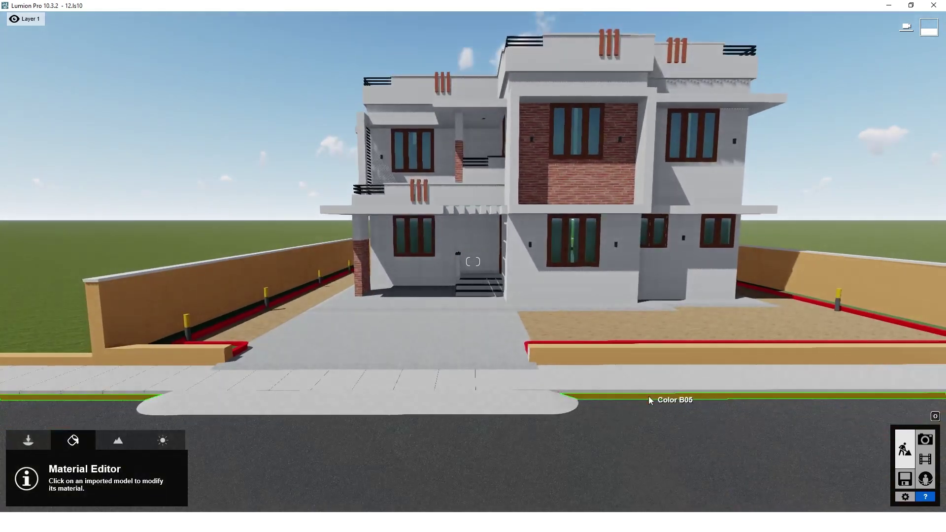
click(649, 397)
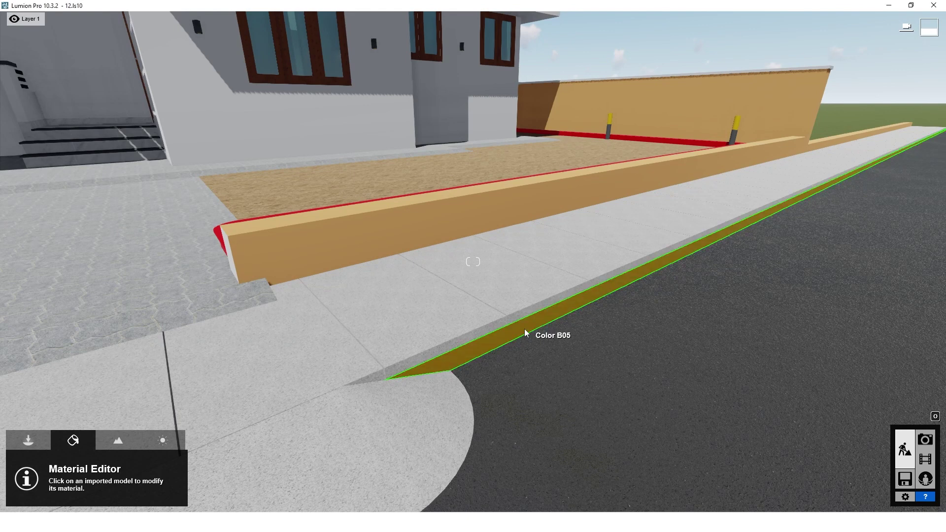
click(524, 333)
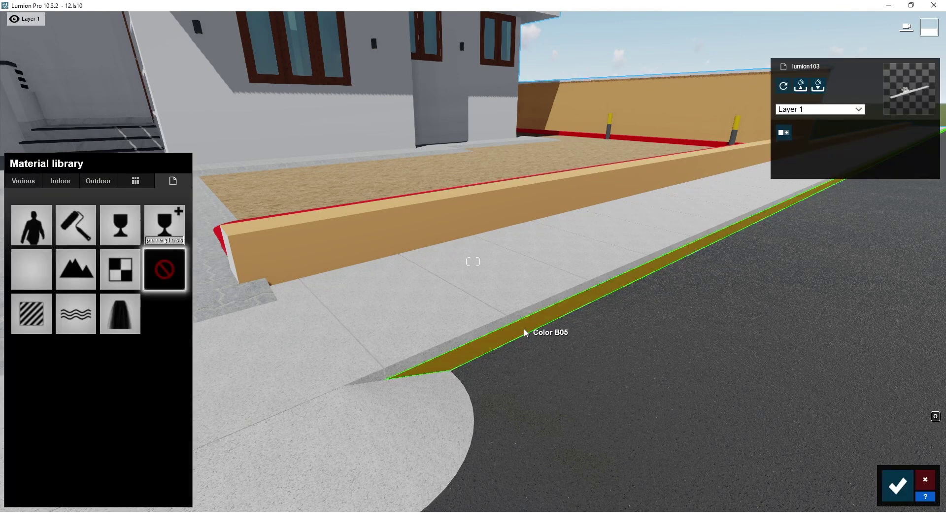
click(98, 181)
click(169, 211)
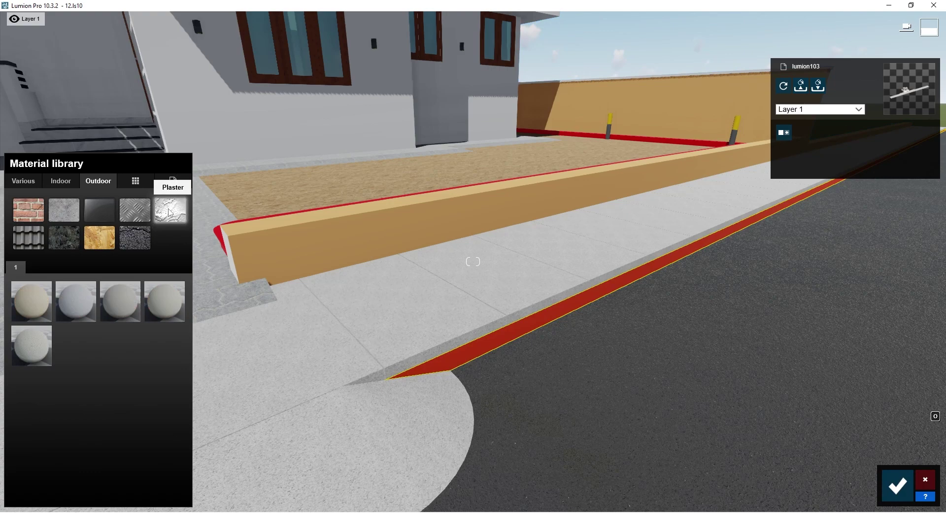
click(124, 300)
Set the weathering of the kerb's plaster material to about 0.2.
right_drag(469, 372, 552, 350)
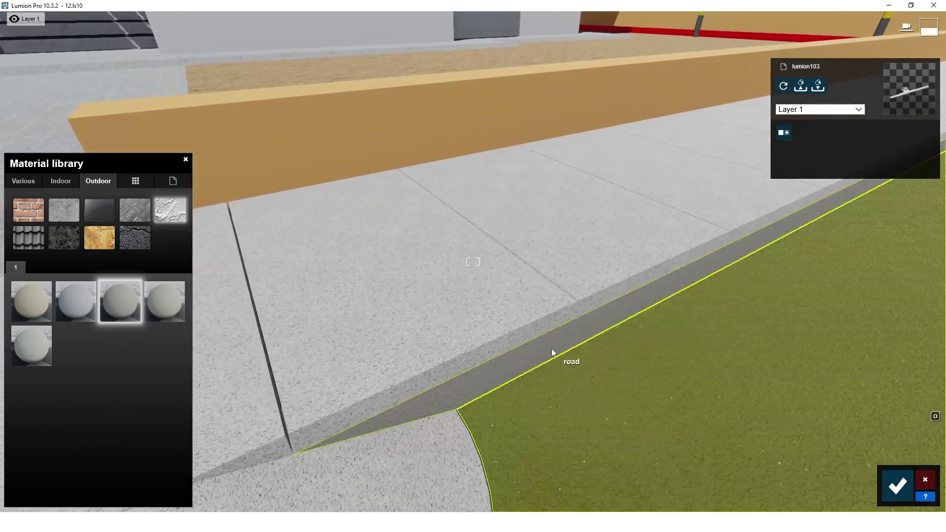
click(551, 348)
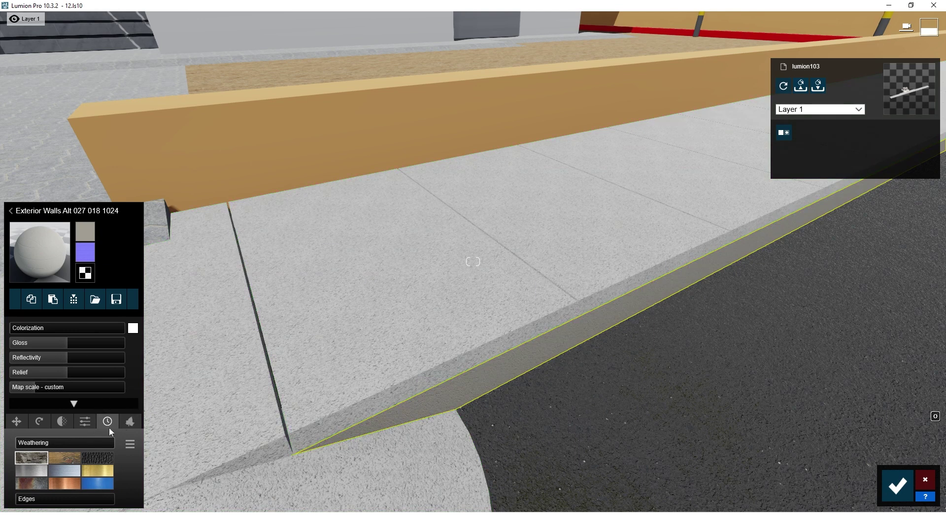
drag(23, 445, 34, 444)
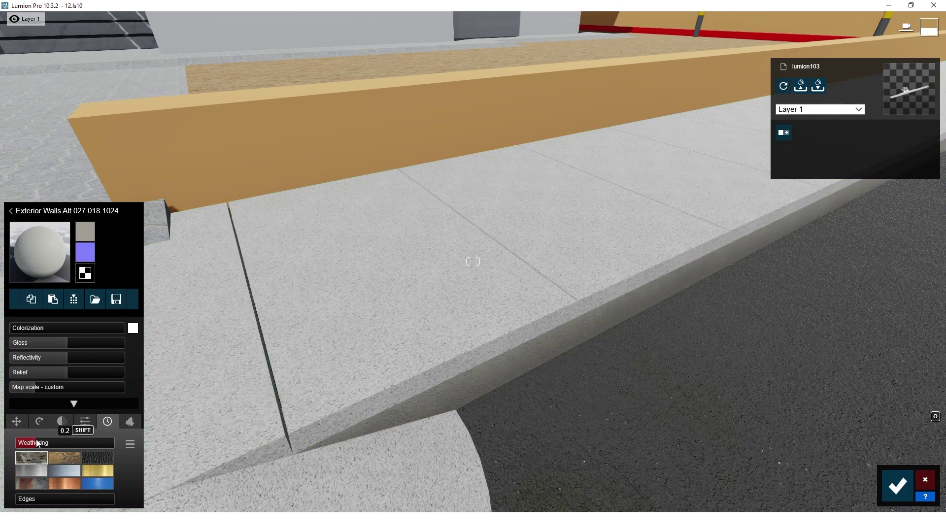
Check the weathered kerb along the driveway entrance and save its plaster material changes.
right_drag(537, 286, 586, 375)
right_drag(473, 261, 434, 276)
right_drag(587, 340, 525, 278)
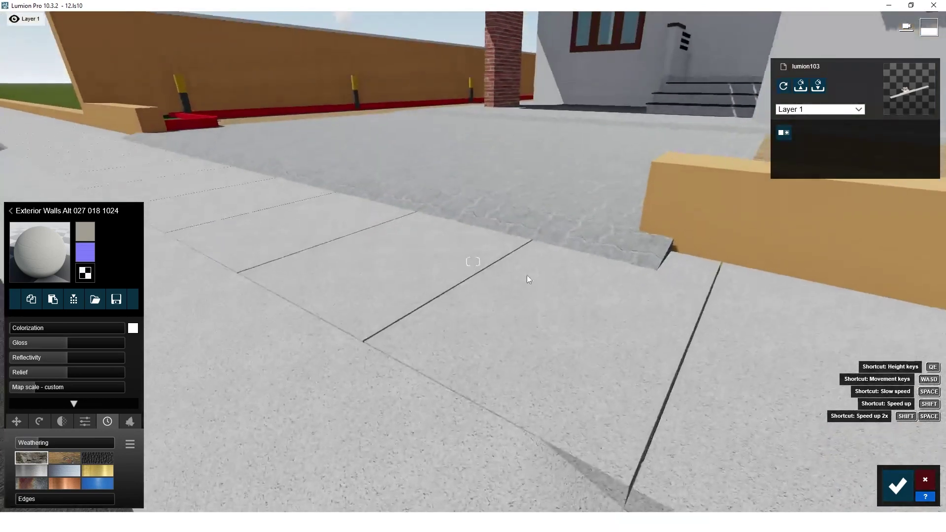
key(s)
right_drag(558, 340, 613, 306)
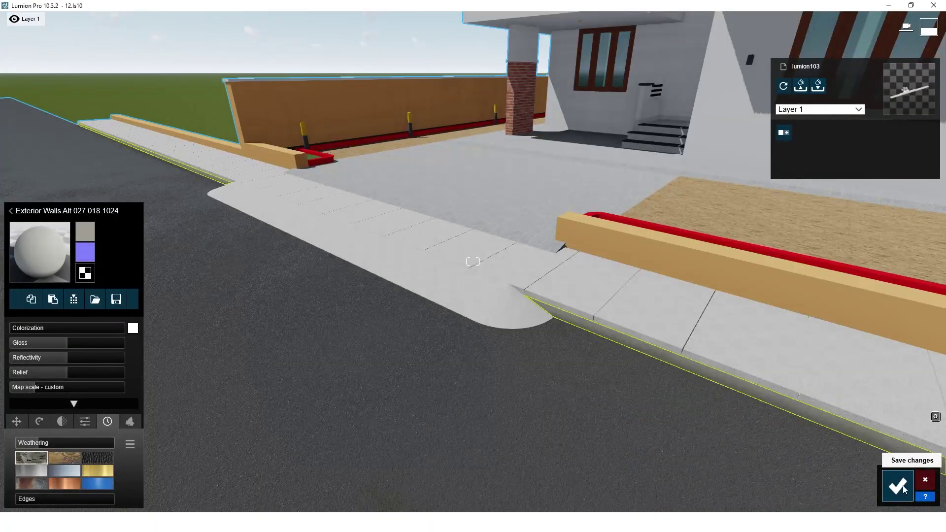
click(898, 486)
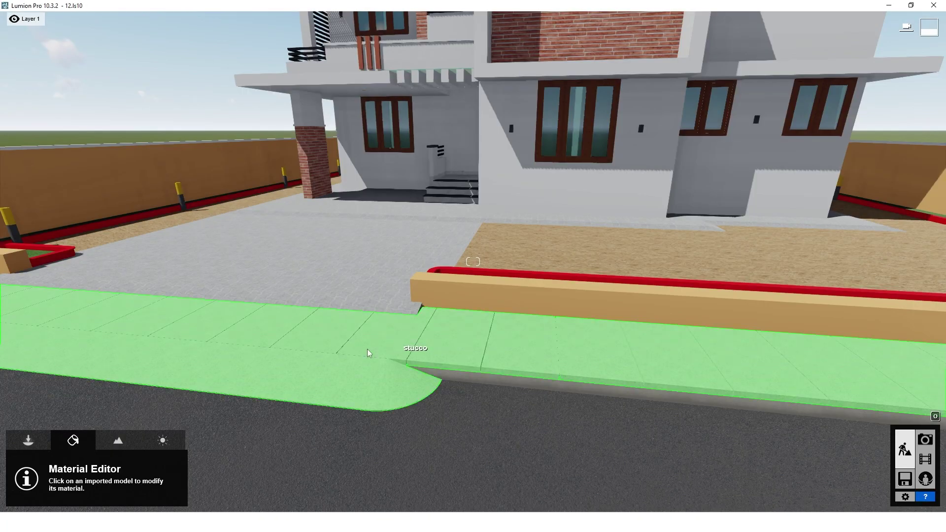
Assign the Standard material to the stucco pavement in front of the driveway and boundary wall.
scroll(443, 389, down, 4)
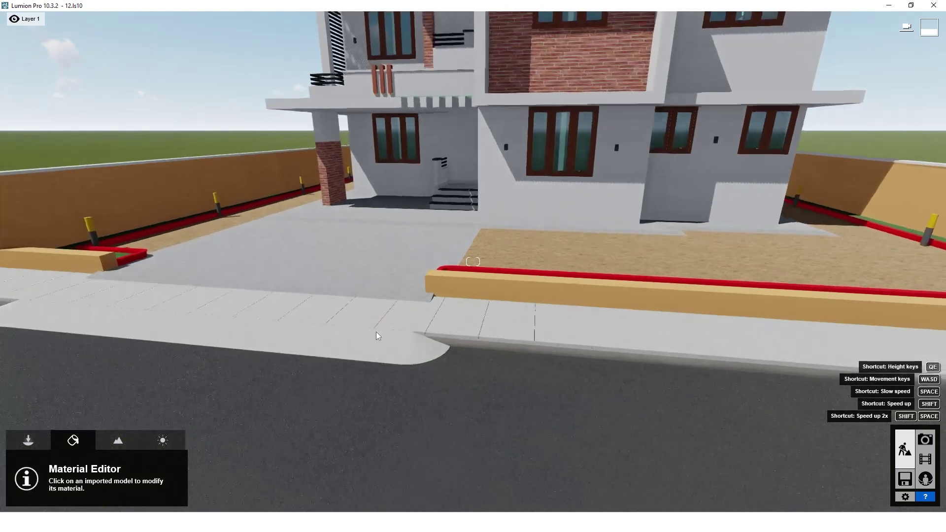
scroll(390, 342, up, 6)
click(380, 371)
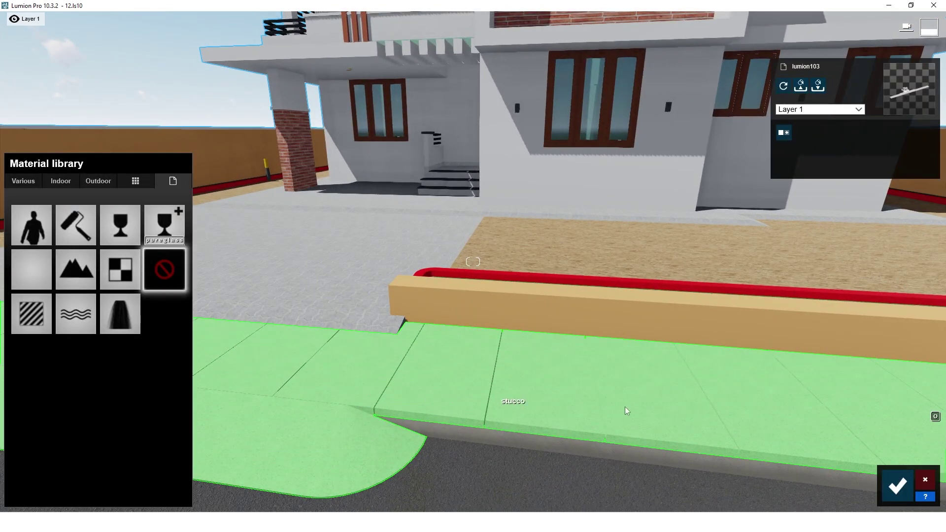
scroll(637, 414, up, 5)
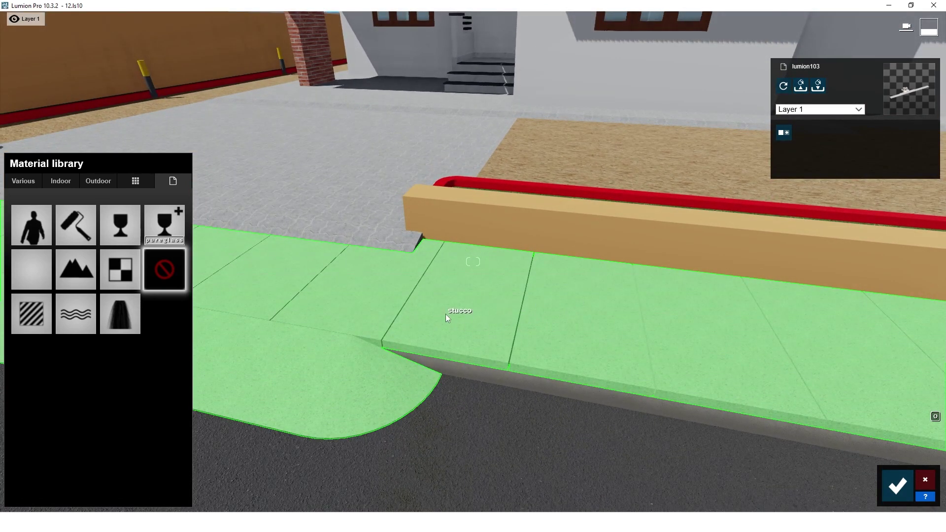
click(30, 315)
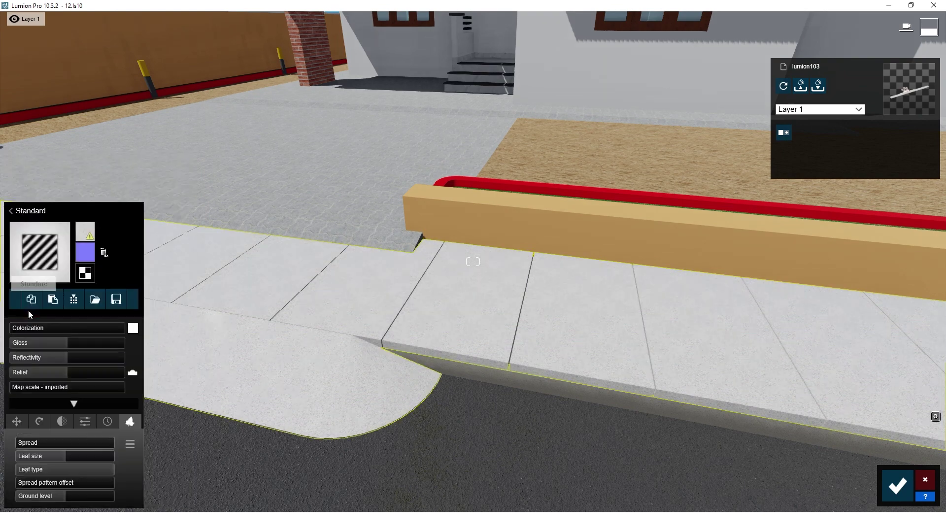
Tint the pavement's stucco mid-grey at about half colorization, with gloss near zero and reflectivity at about one third.
click(133, 329)
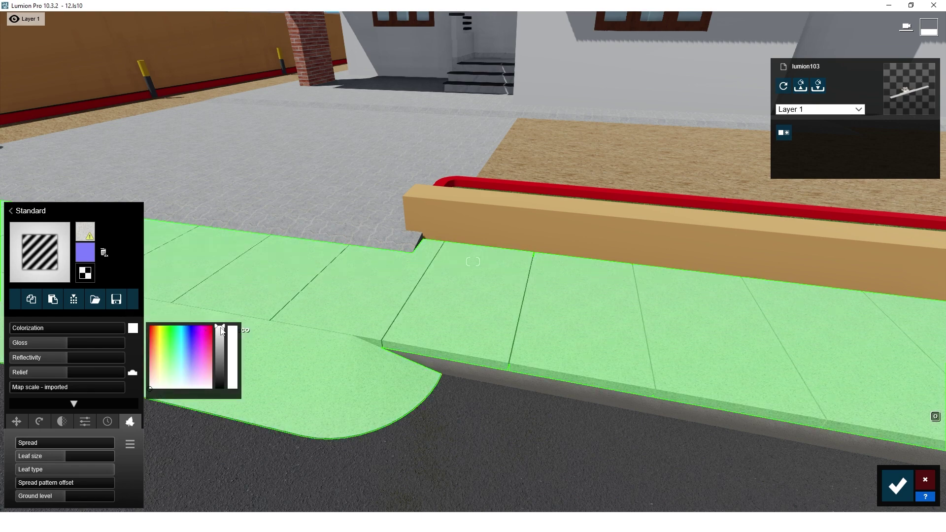
click(224, 353)
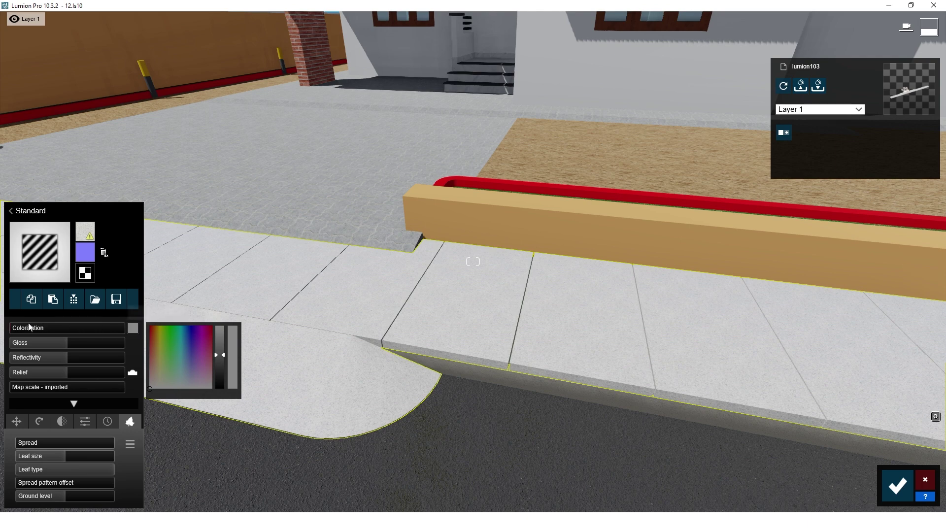
drag(22, 331, 49, 360)
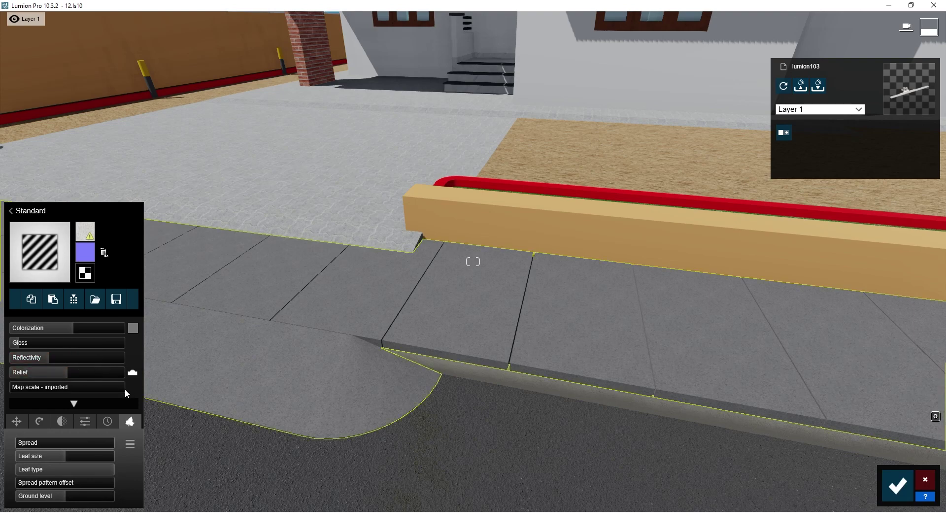
Raise the relief of the pavement's stucco to about nine tenths of its range.
key(w)
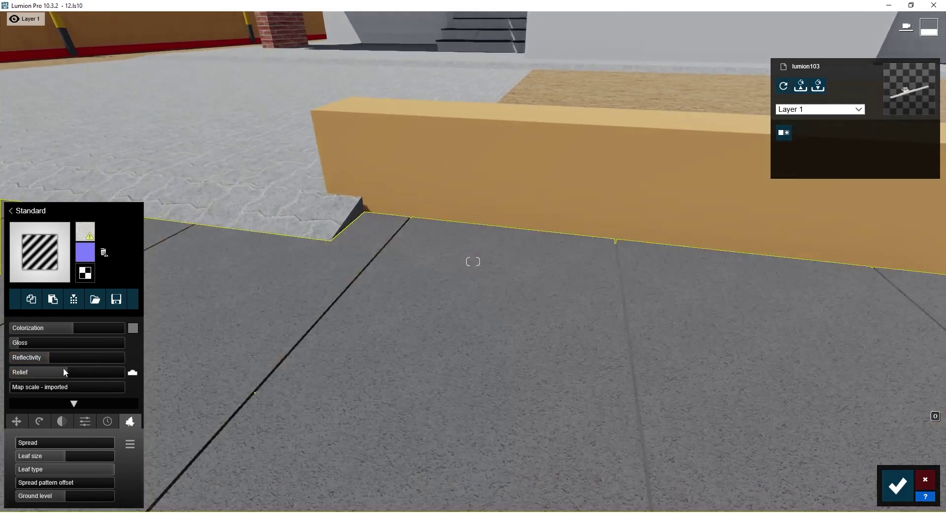
drag(64, 370, 114, 373)
key(s)
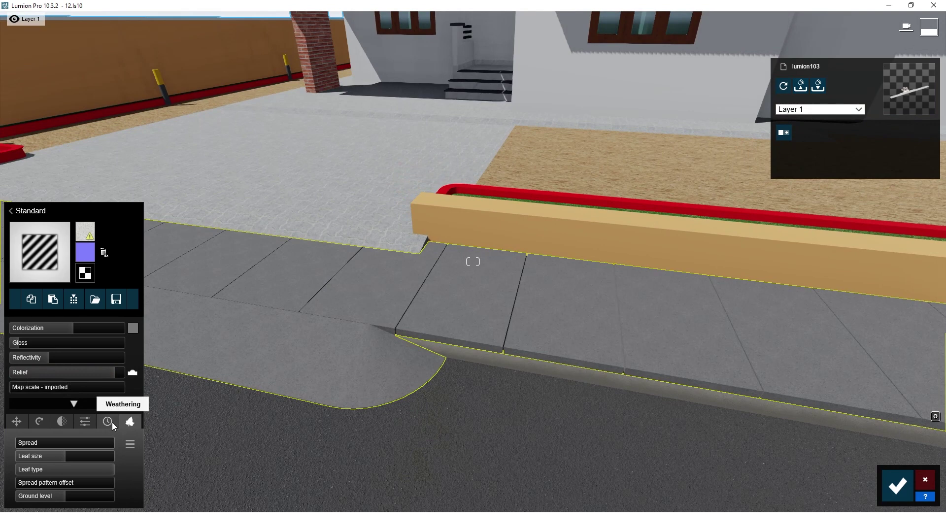
Set the weathering of the pavement's stucco to about 0.7 of its range and save the material changes.
click(111, 422)
click(33, 445)
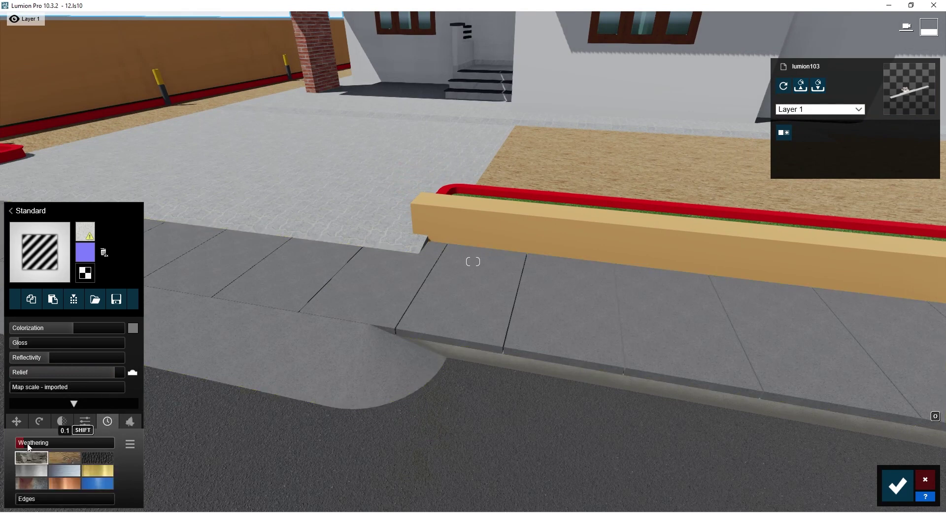
drag(34, 446, 85, 442)
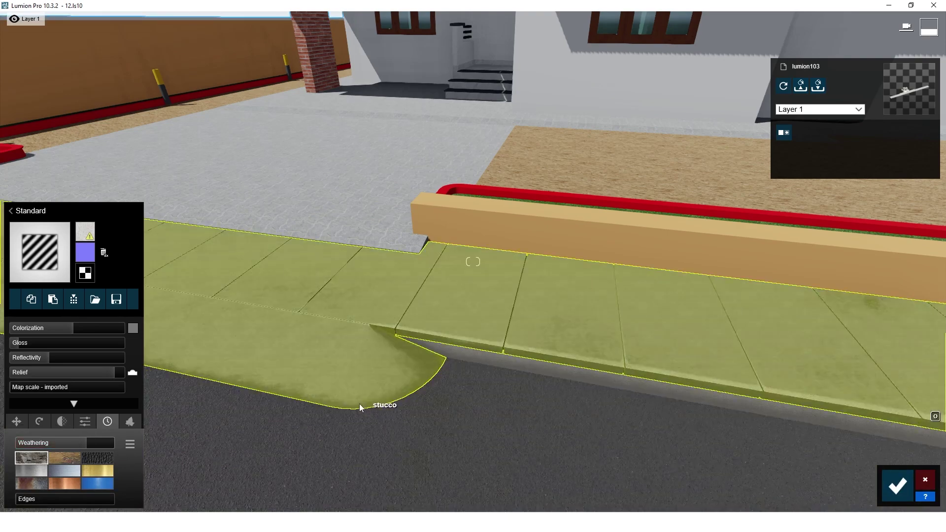
right_drag(395, 379, 391, 380)
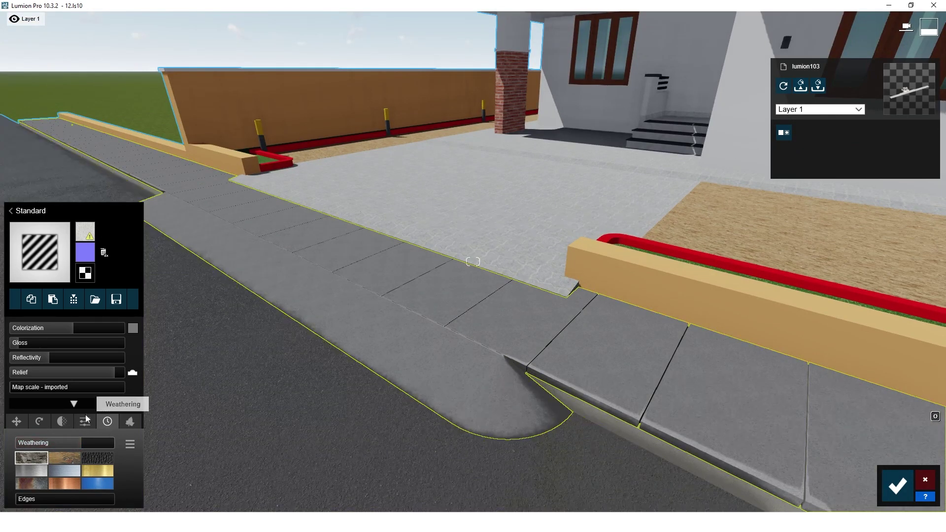
drag(85, 445, 481, 389)
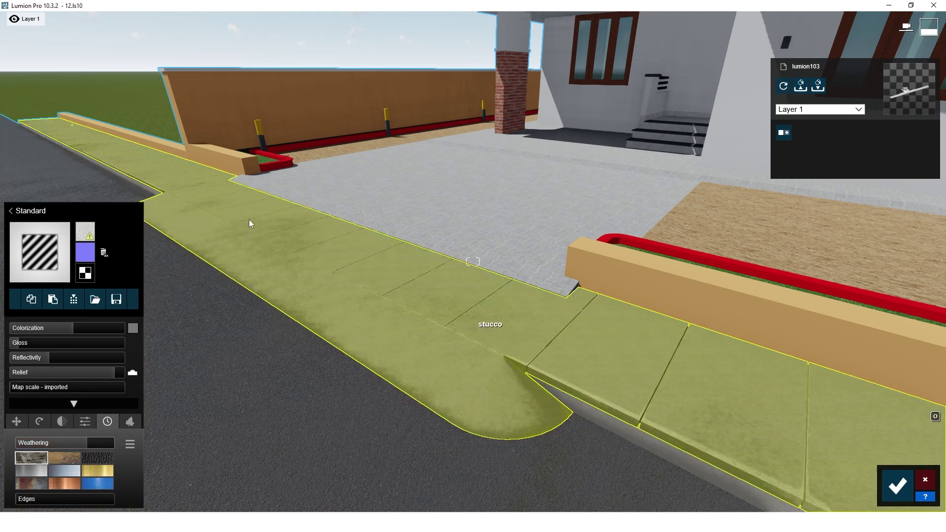
click(896, 495)
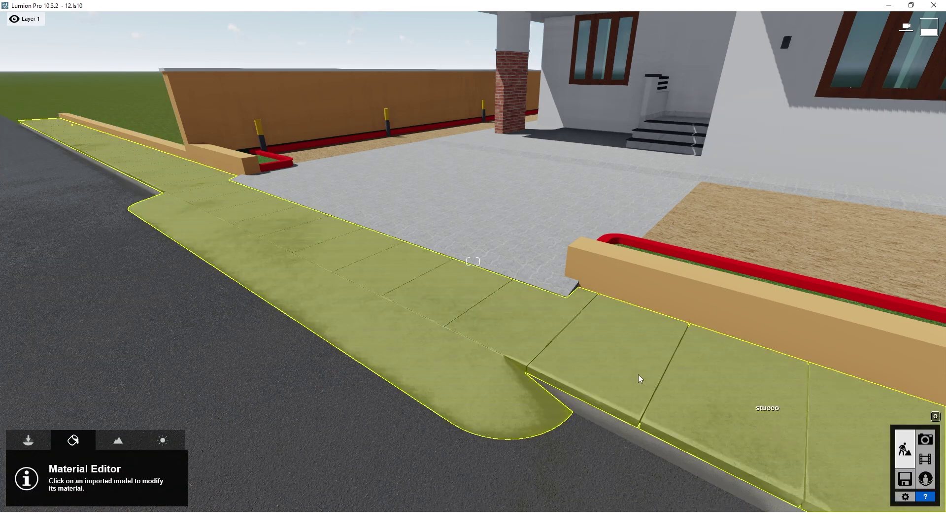
key(s)
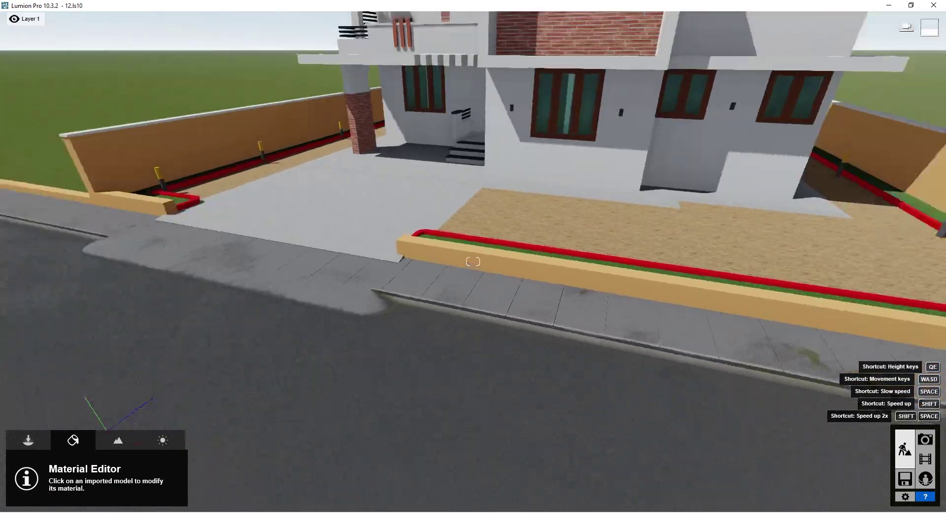
right_drag(473, 261, 483, 324)
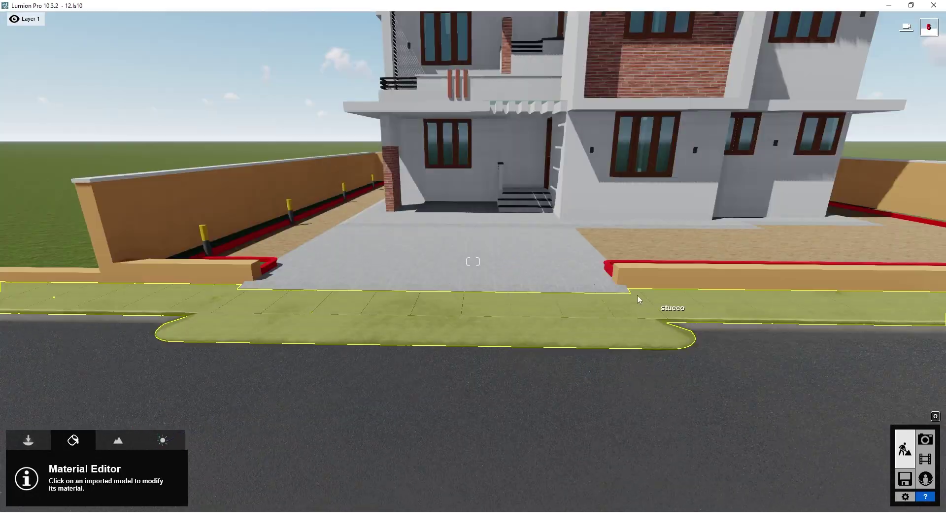
click(641, 282)
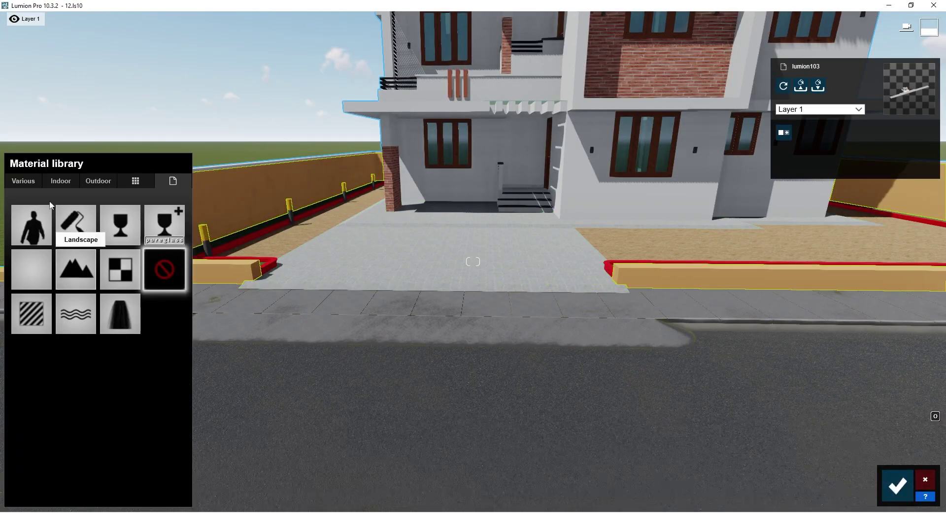
click(98, 182)
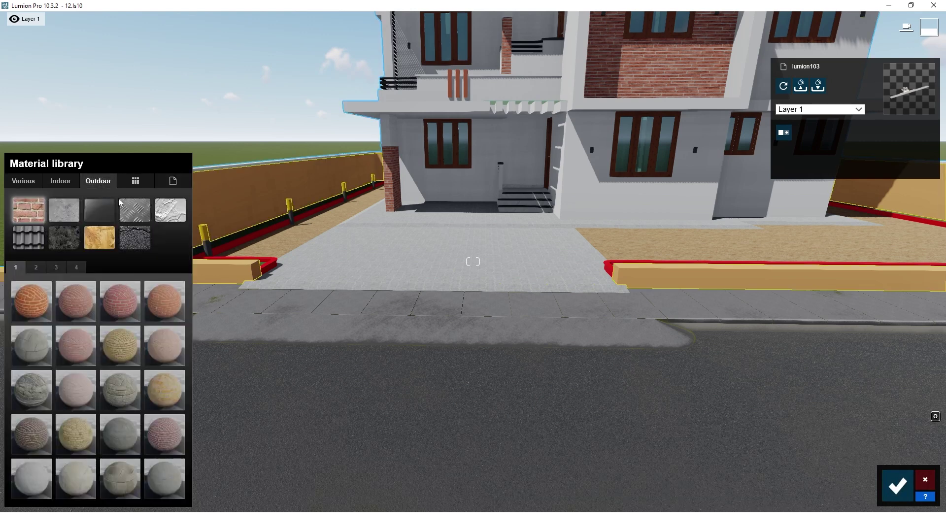
click(169, 213)
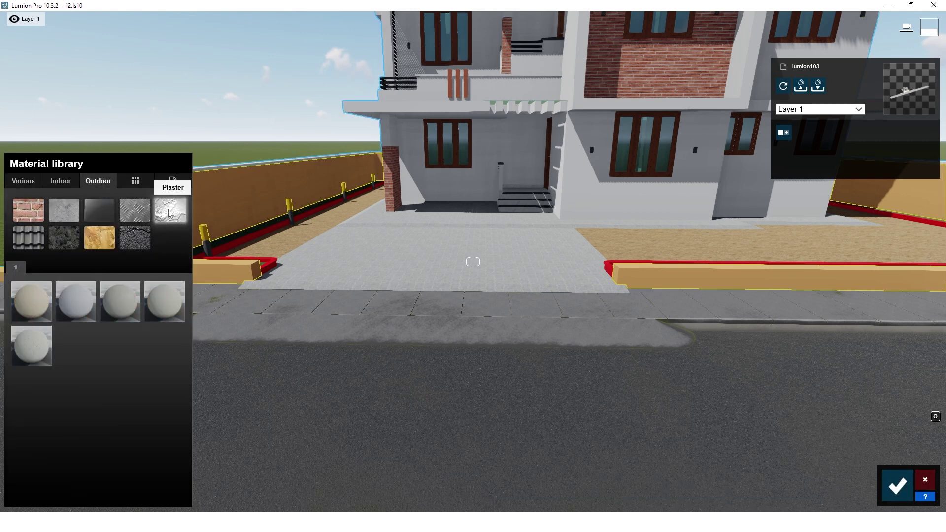
click(123, 303)
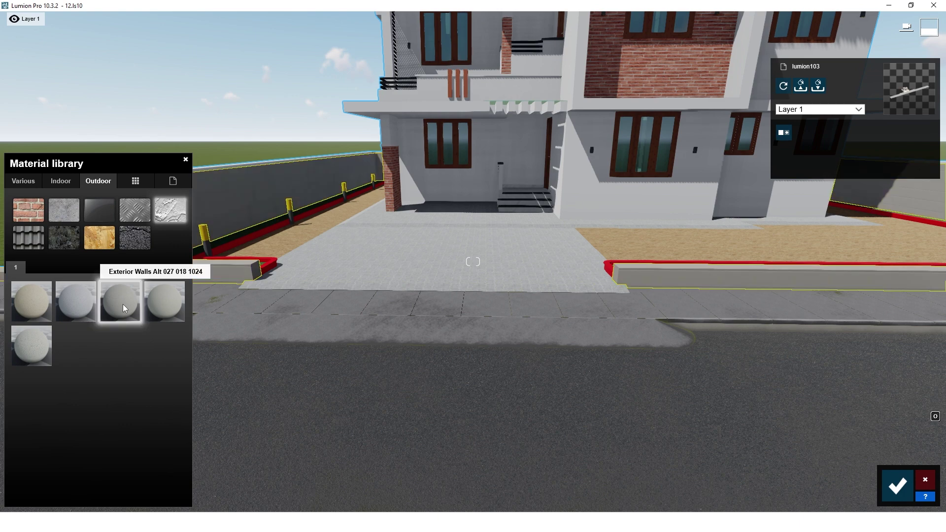
Set the colorization of the boundary walls' plaster to about three quarters in white.
right_drag(567, 285, 476, 261)
key(w)
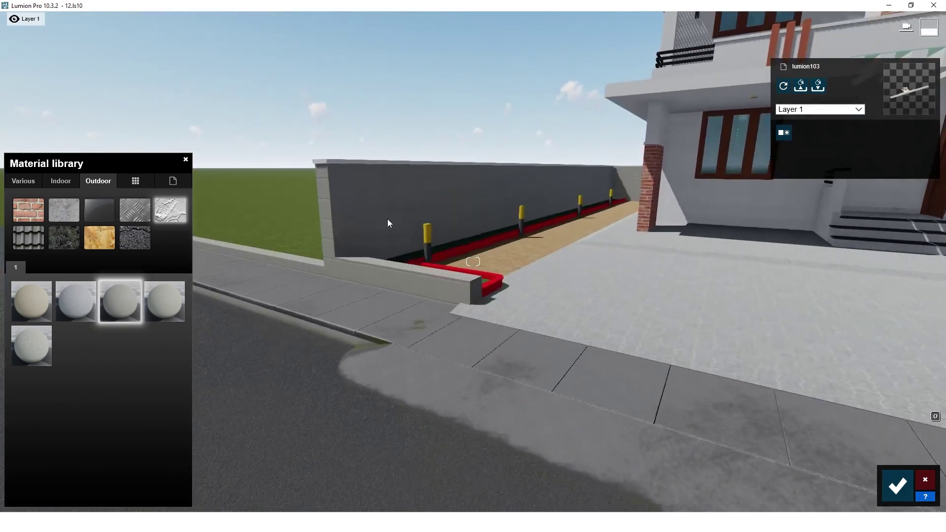
click(387, 223)
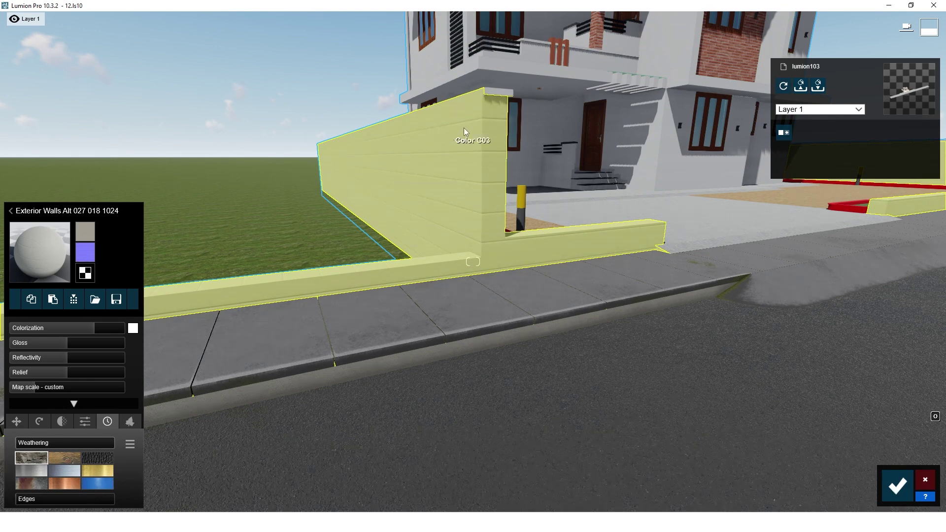
click(483, 100)
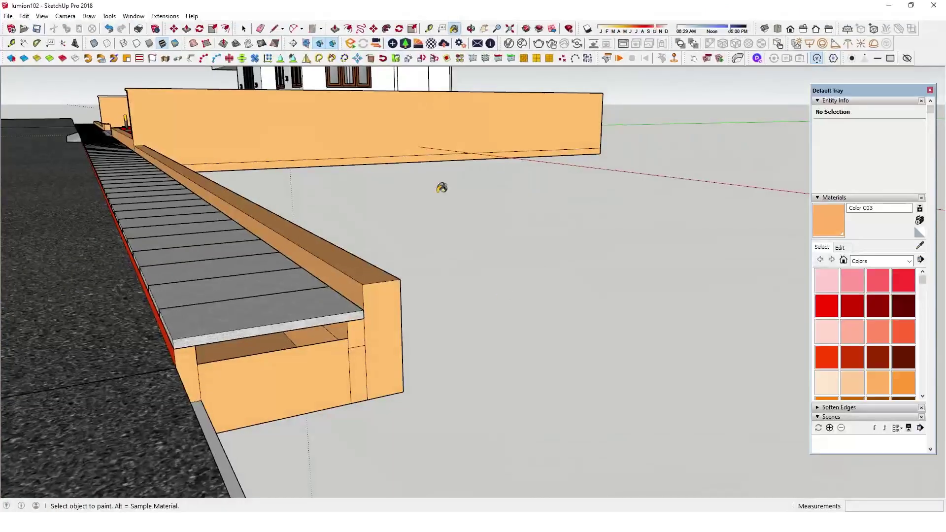
Switch to SketchUp, paint the top coping of the boundary walls with white Color M00 and save the model.
mouse_move(439, 186)
mouse_down()
mouse_move(644, 292)
mouse_move(491, 273)
mouse_up()
mouse_move(492, 272)
middle_down()
mouse_move(458, 275)
mouse_move(536, 235)
mouse_move(547, 212)
mouse_move(368, 162)
middle_up()
scroll(458, 275, up, 5)
scroll(536, 236, up, 3)
key(e)
mouse_move(431, 172)
middle_down()
mouse_move(434, 340)
mouse_move(492, 338)
middle_up()
scroll(493, 338, down, 8)
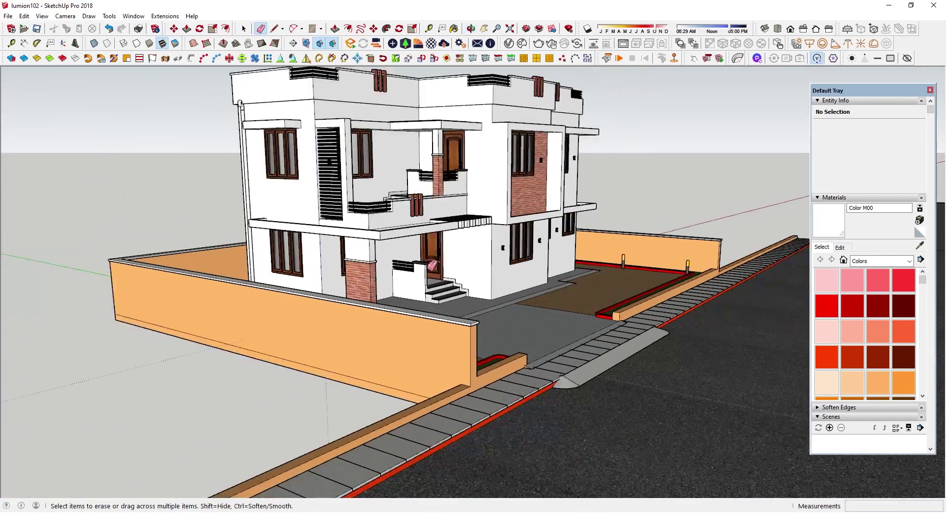
middle_drag(432, 267, 426, 320)
scroll(458, 251, up, 1)
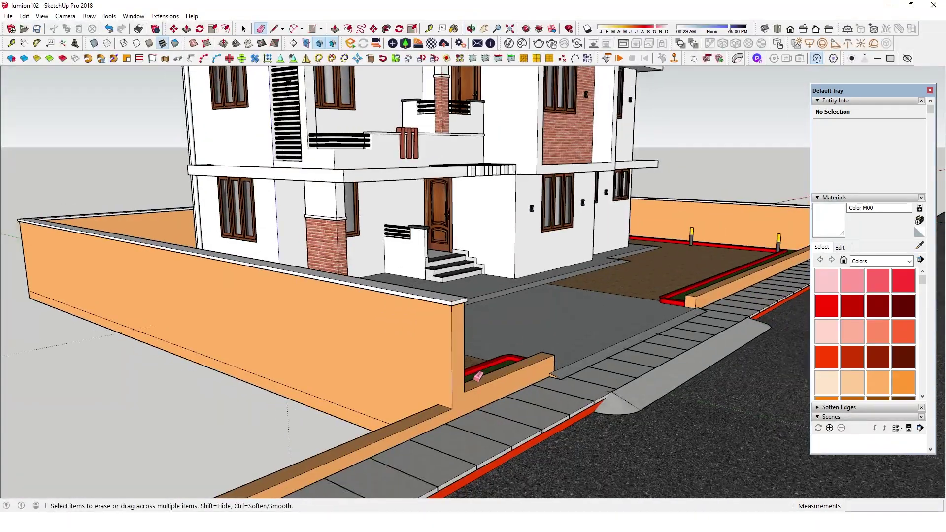
middle_drag(458, 252, 458, 250)
scroll(434, 207, up, 3)
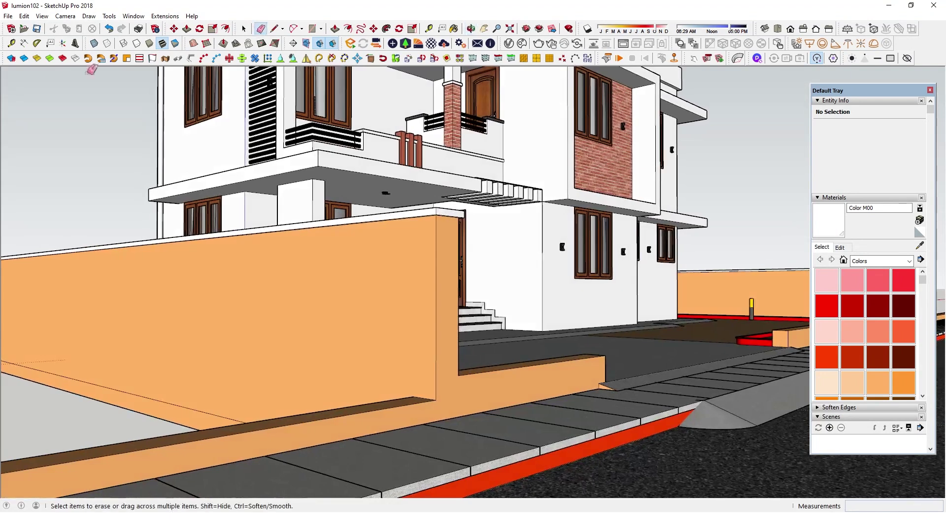
click(39, 29)
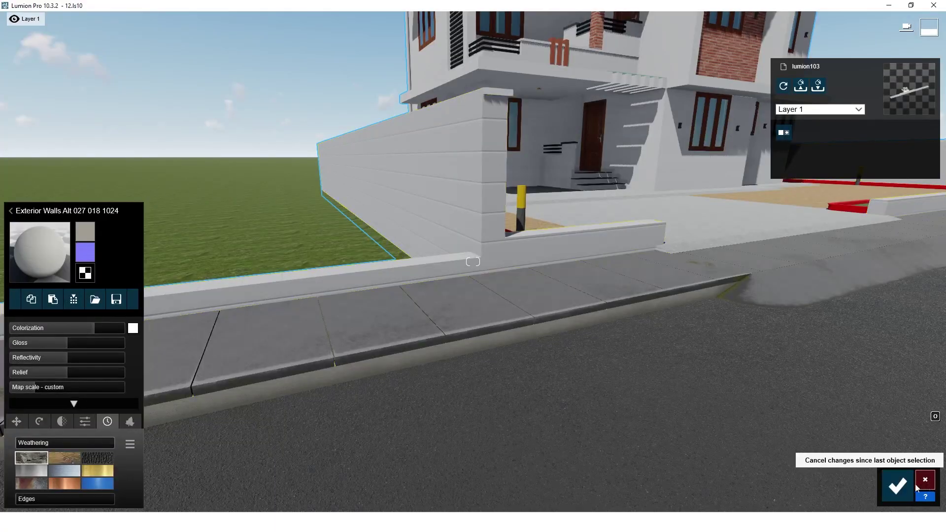
Switch to Lumion, discard the plaster changes on the boundary walls and select the imported house model.
click(923, 486)
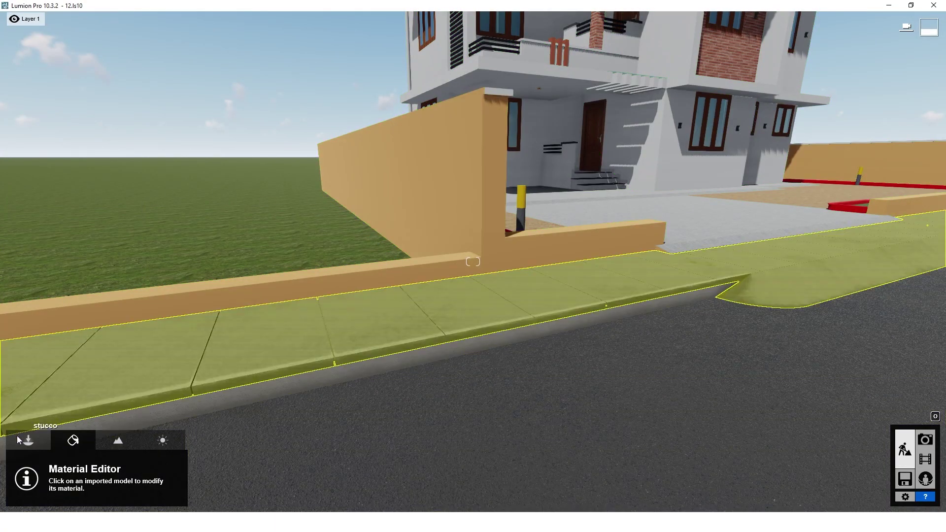
click(28, 441)
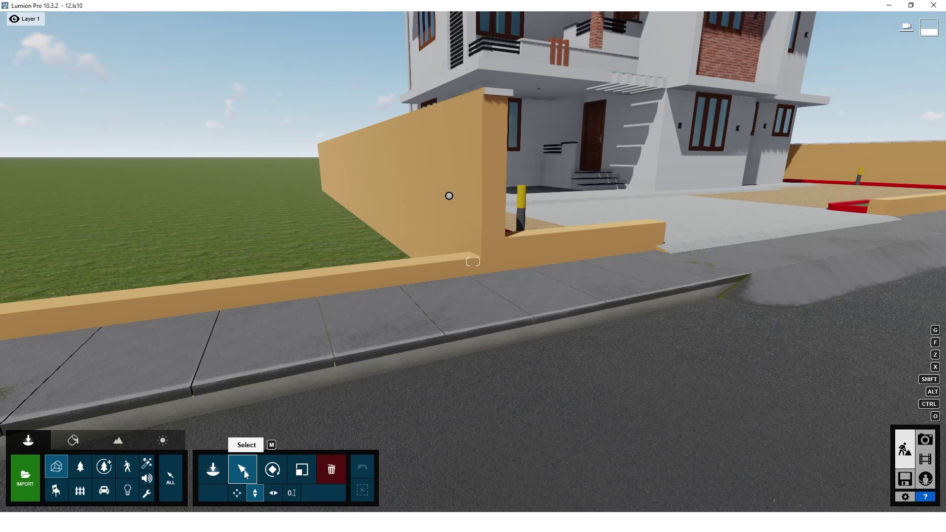
click(449, 196)
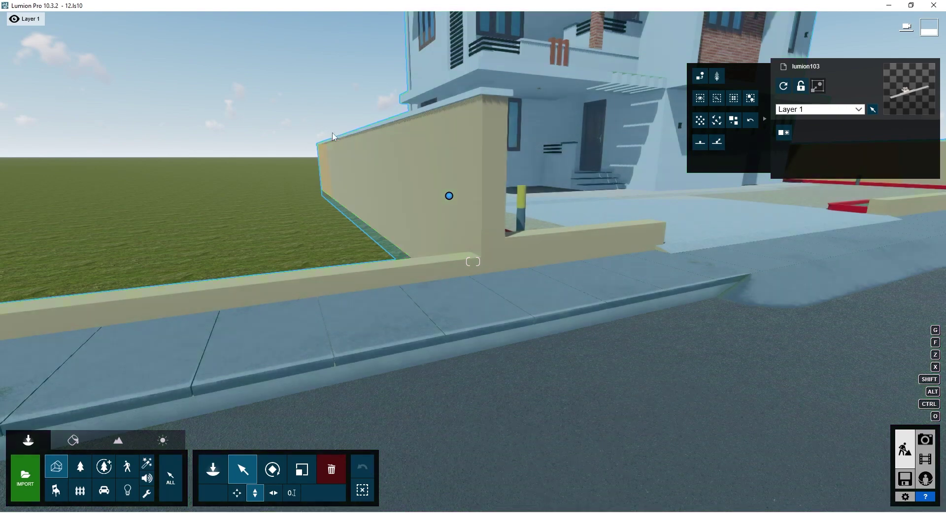
key(s)
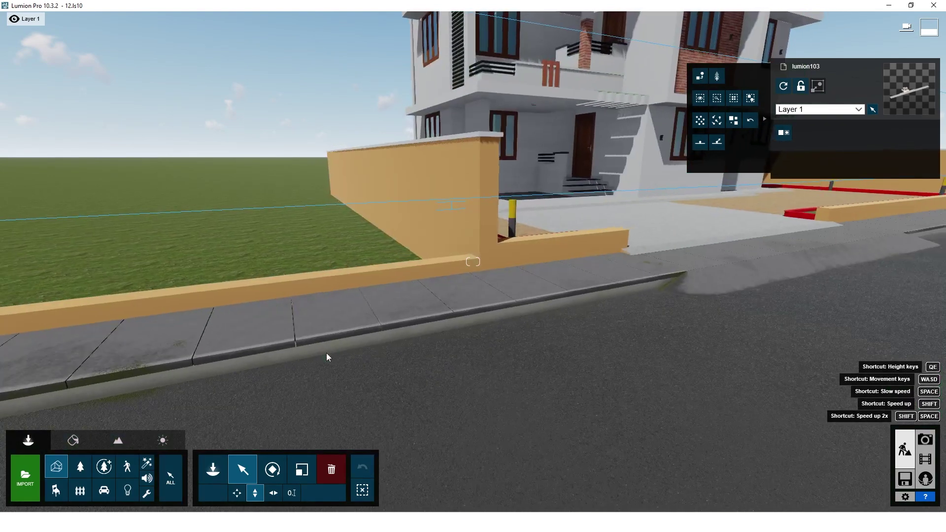
right_drag(581, 305, 610, 301)
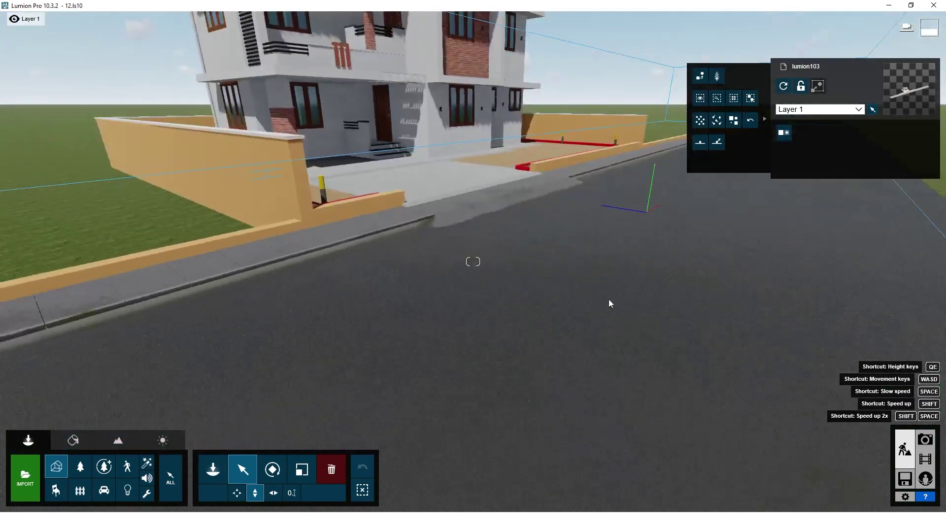
key(s)
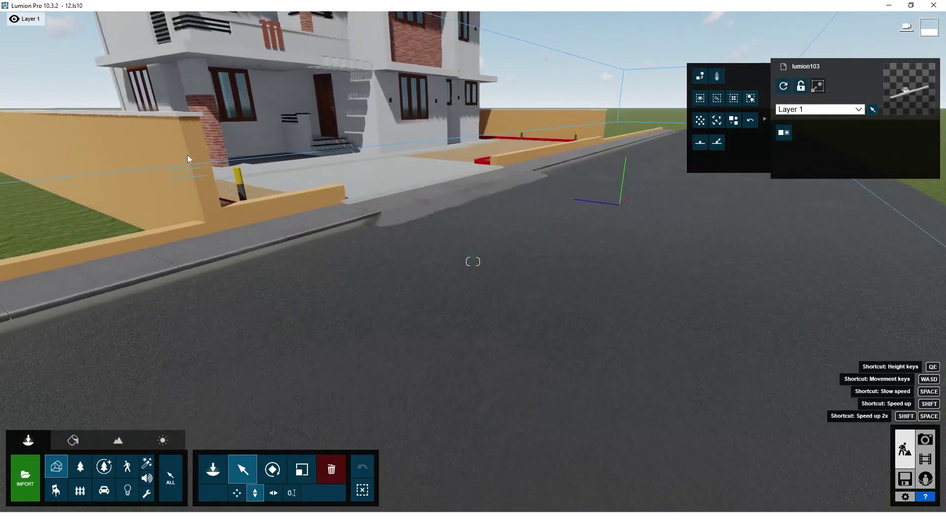
right_drag(193, 154, 241, 193)
click(241, 194)
click(257, 200)
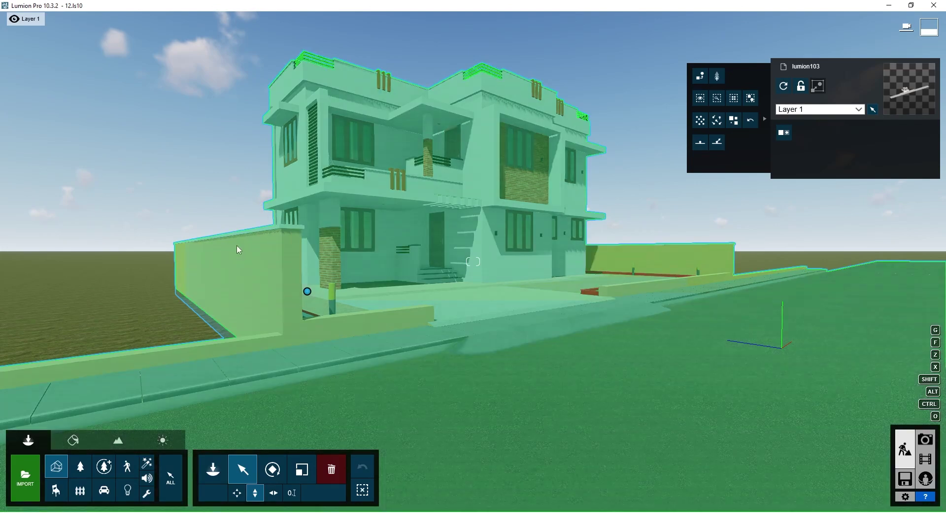
key(w)
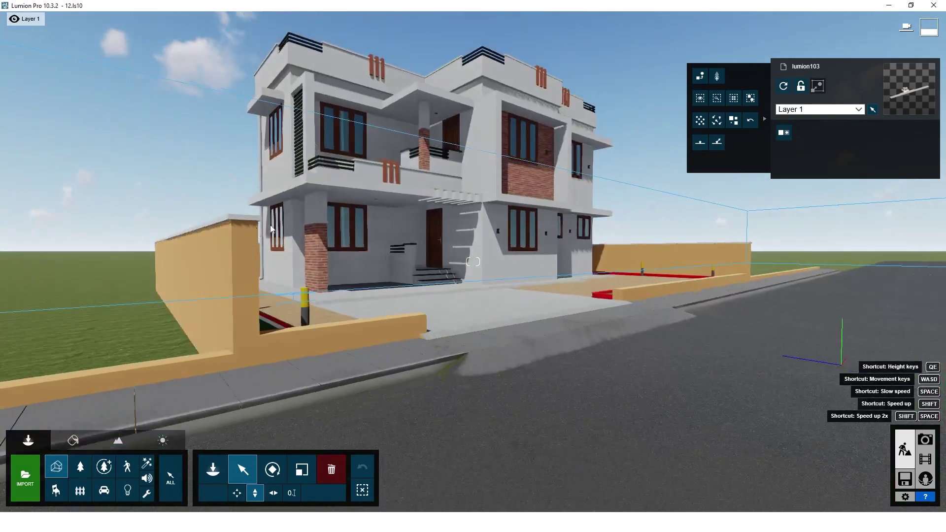
click(280, 236)
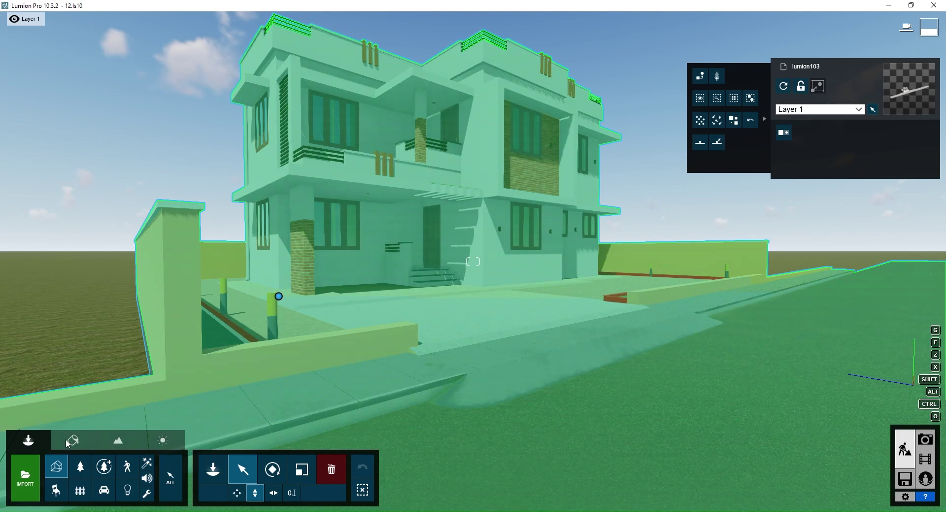
click(67, 440)
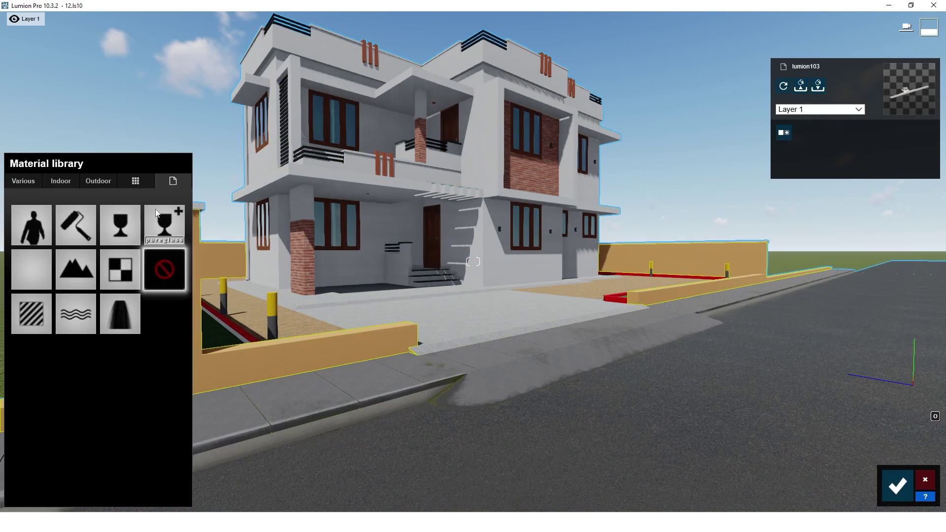
click(96, 182)
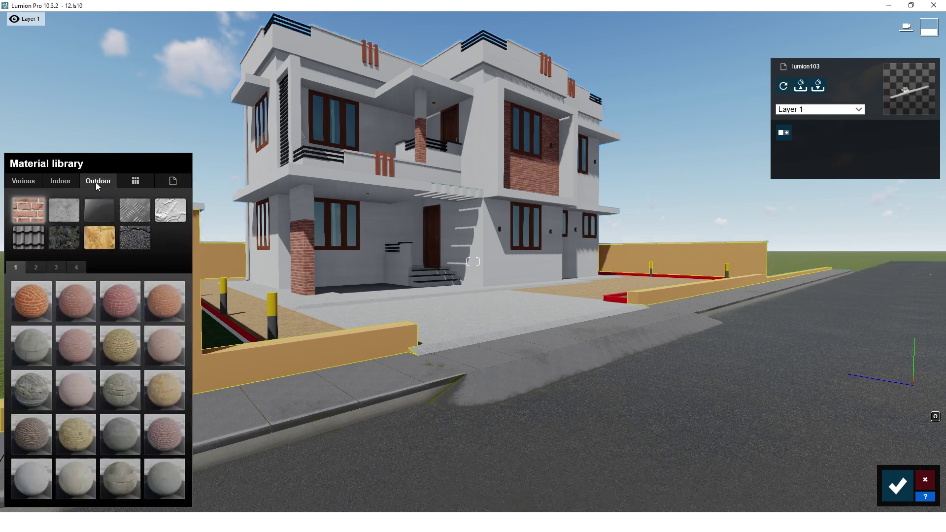
click(170, 210)
click(126, 307)
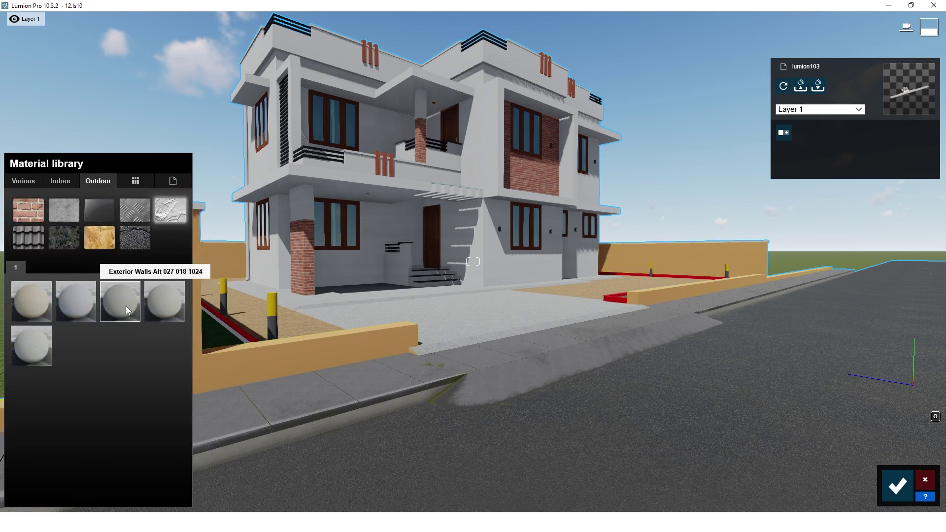
Set the wall plaster's colorization to about three quarters in white, its gloss to about 0.2 and its relief to about 1.7.
key(s)
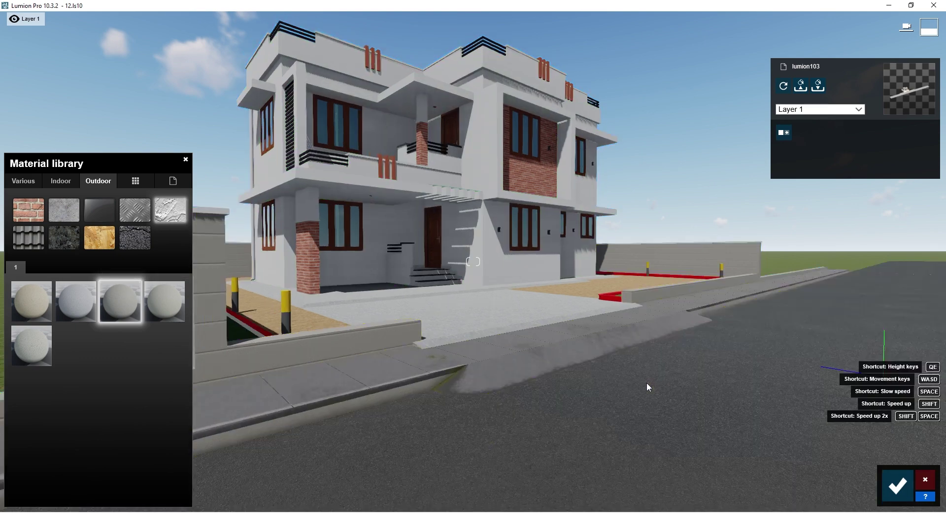
key(w)
right_drag(253, 304, 254, 310)
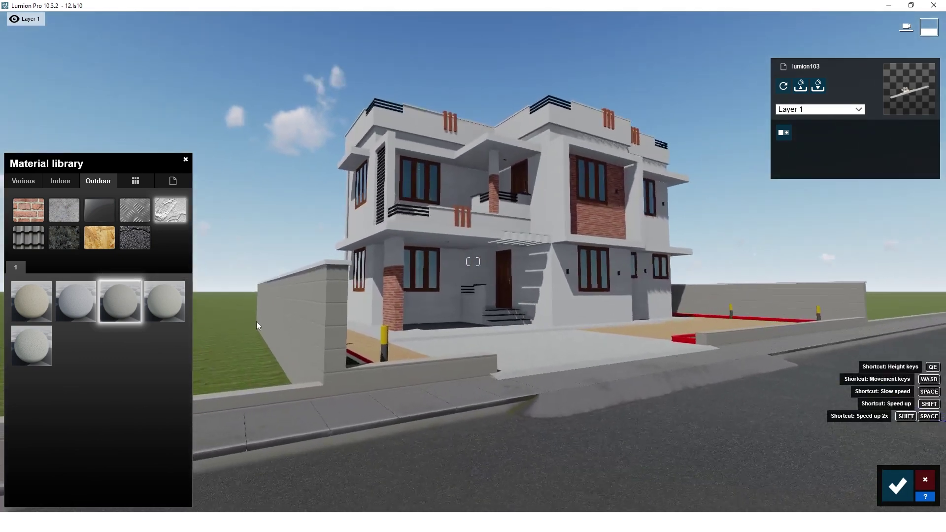
click(115, 309)
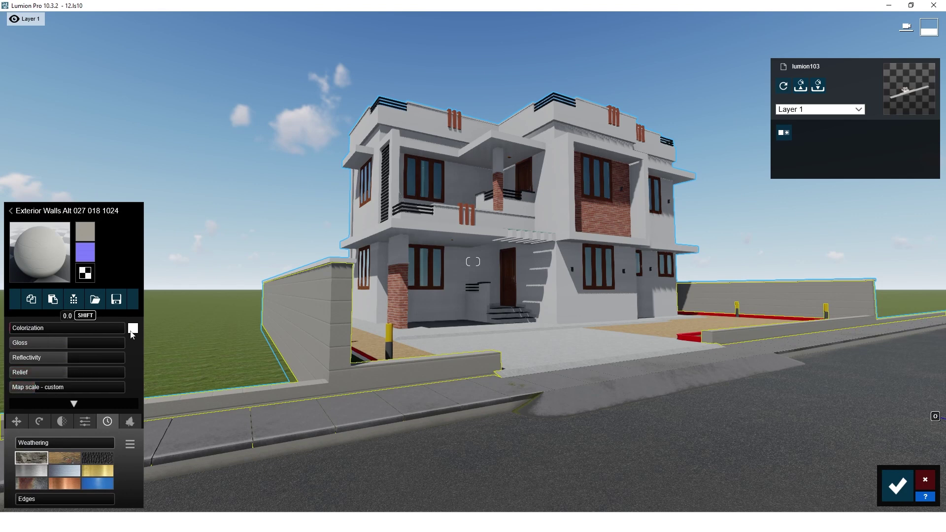
drag(16, 332, 99, 327)
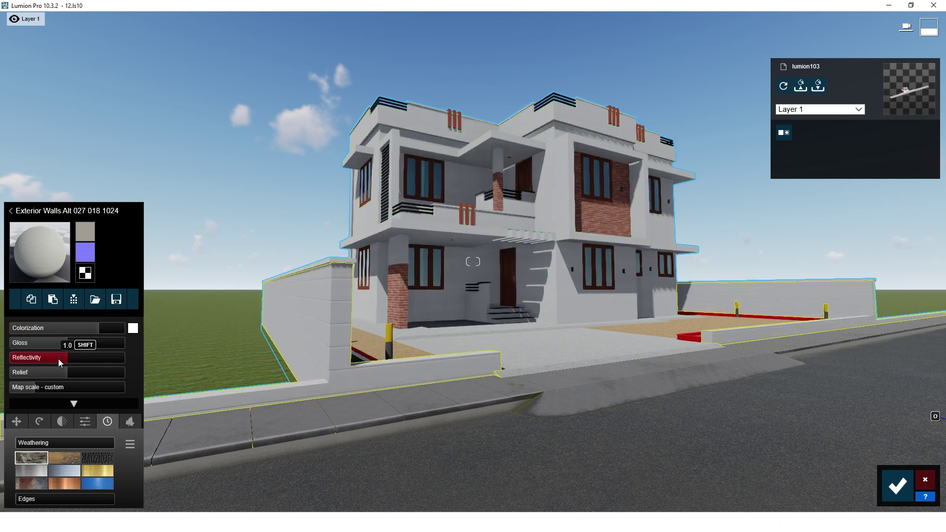
drag(66, 344, 105, 363)
Shift the boundary wall texture's Y offset by about a third of its range and save the material changes.
click(16, 421)
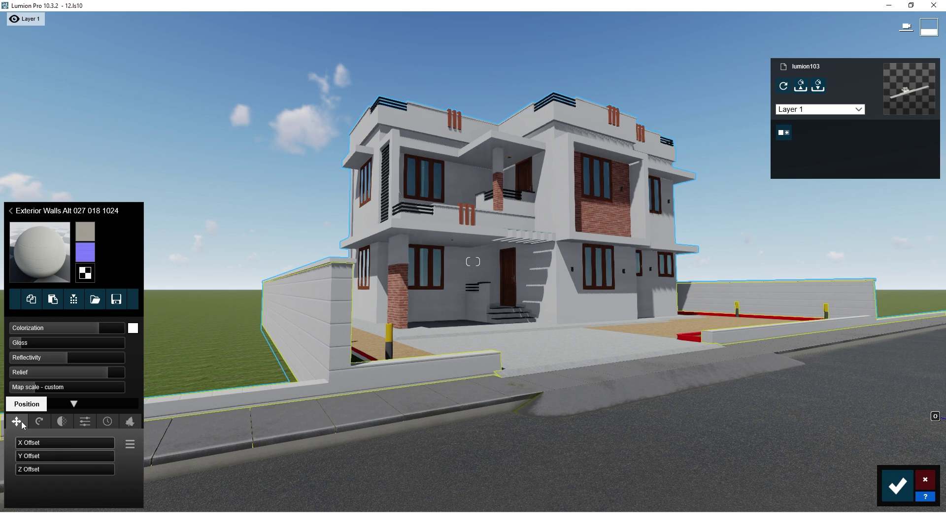
drag(43, 442, 50, 444)
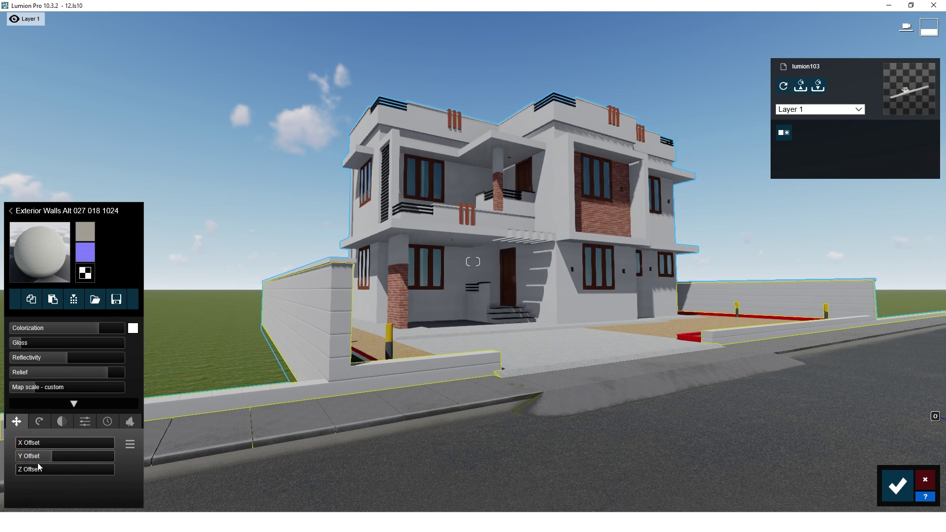
mouse_move(643, 316)
right_down()
mouse_move(616, 322)
mouse_move(648, 321)
right_up()
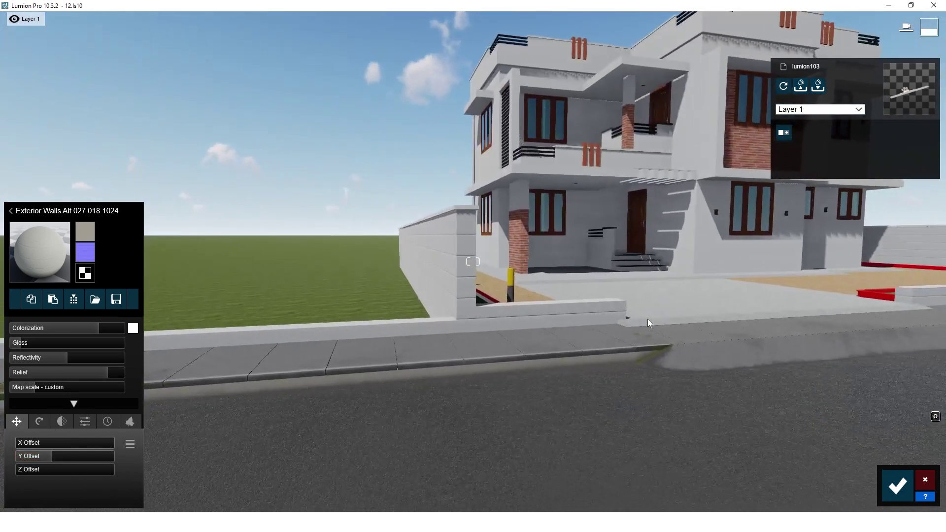
key(d)
key(d)
key(s)
right_drag(503, 231, 480, 200)
key(d)
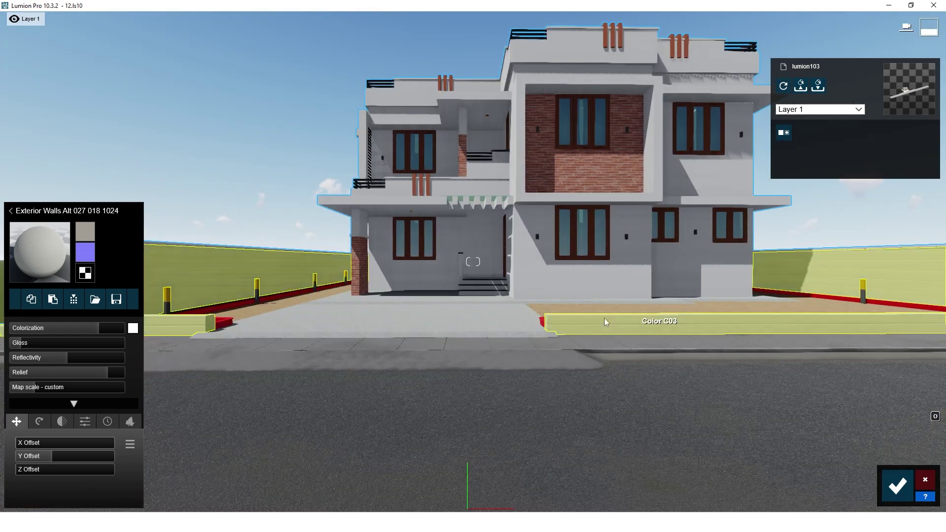
click(901, 493)
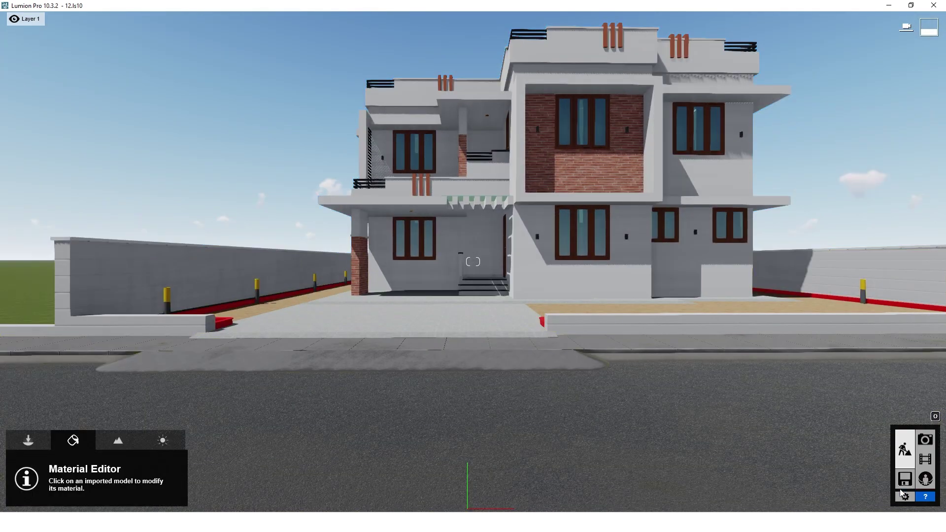
Give the driveway paving a Standard material with the colour map 57_stone paving herringbone outdoor texture-seamless.jpg.
key(w)
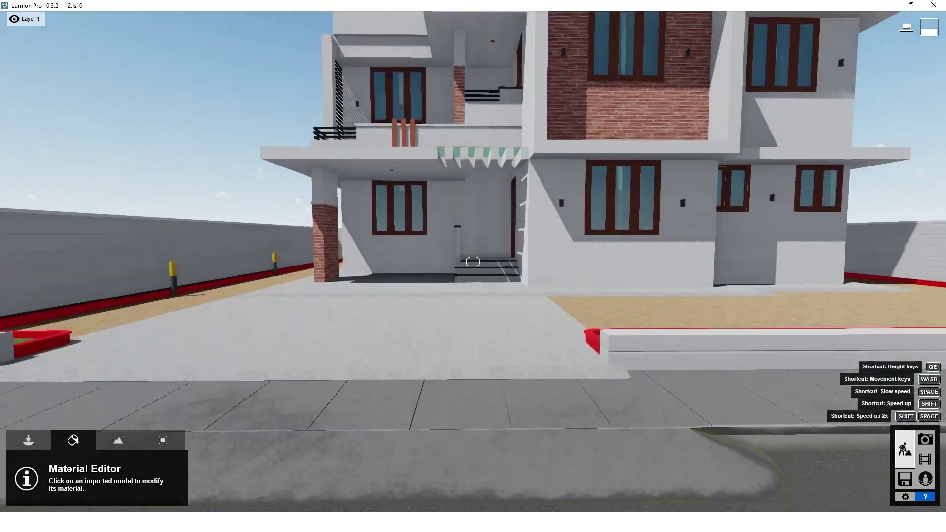
right_drag(422, 309, 422, 335)
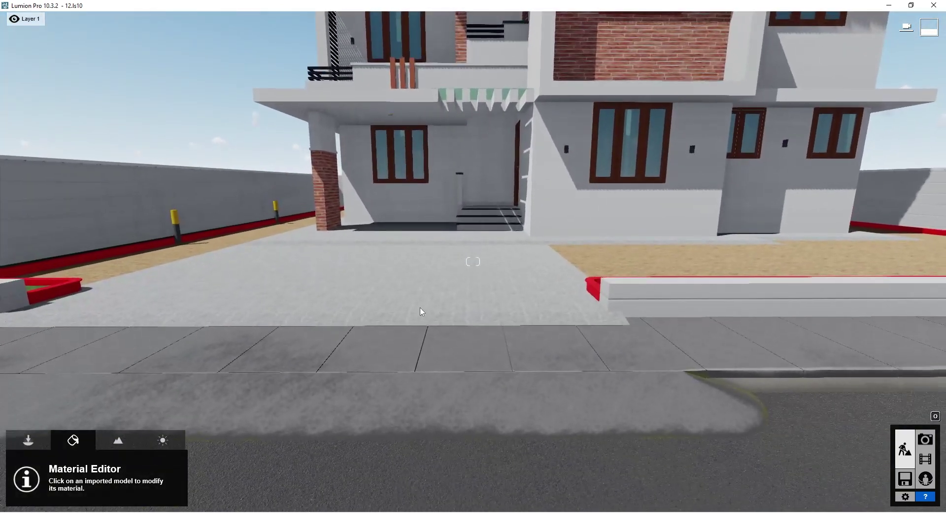
key(q)
right_drag(447, 296, 448, 327)
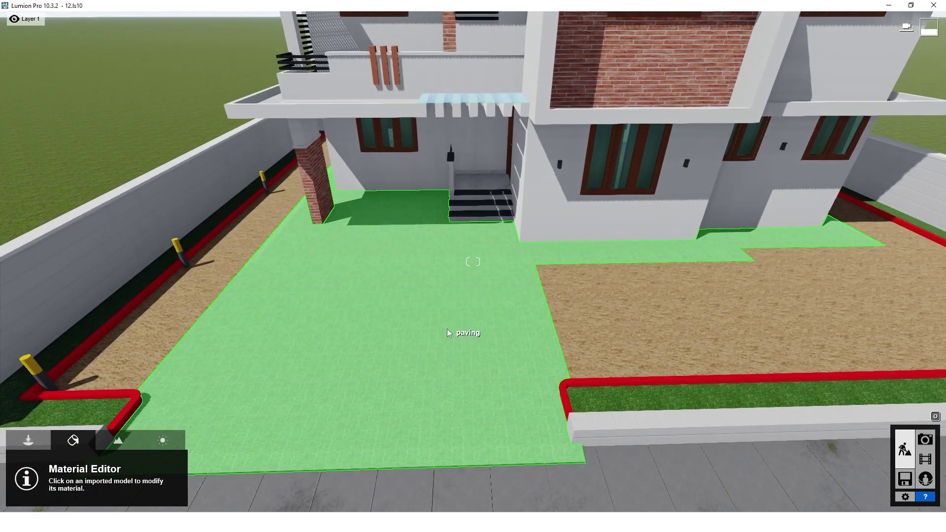
click(447, 329)
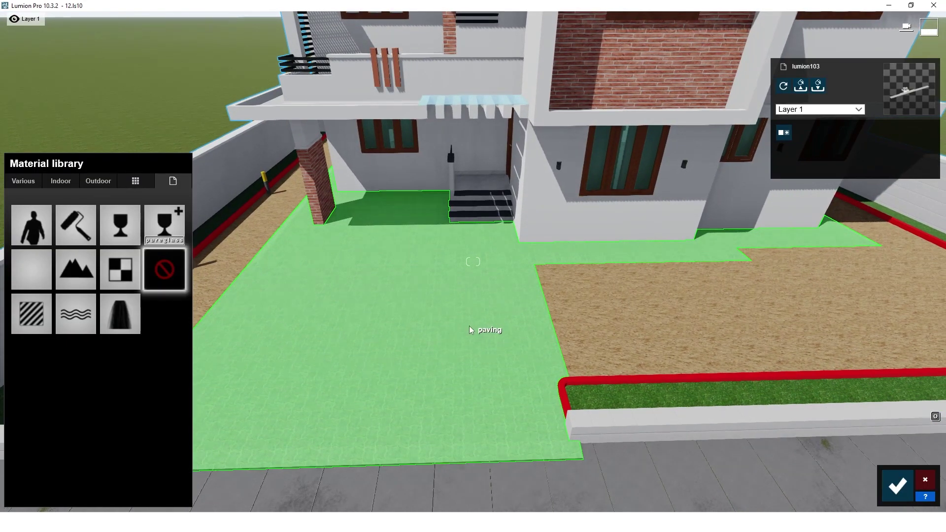
click(33, 315)
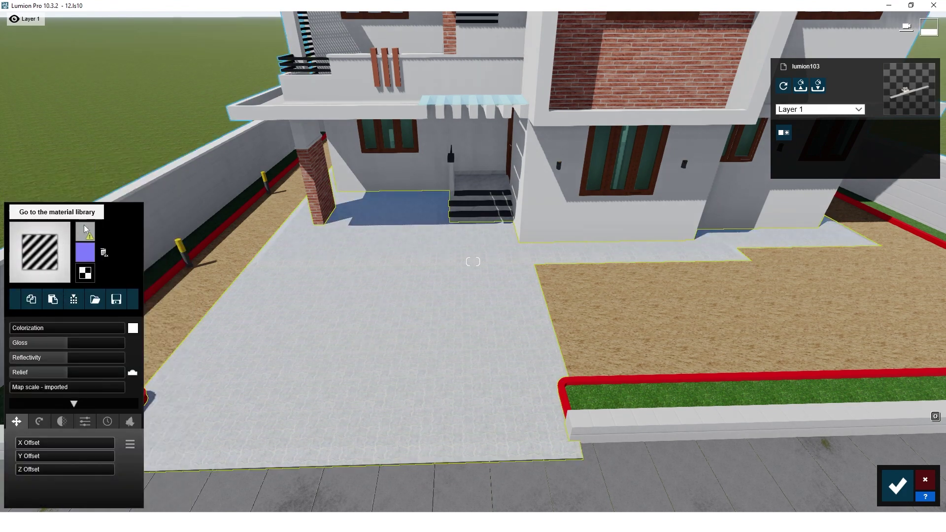
mouse_move(89, 238)
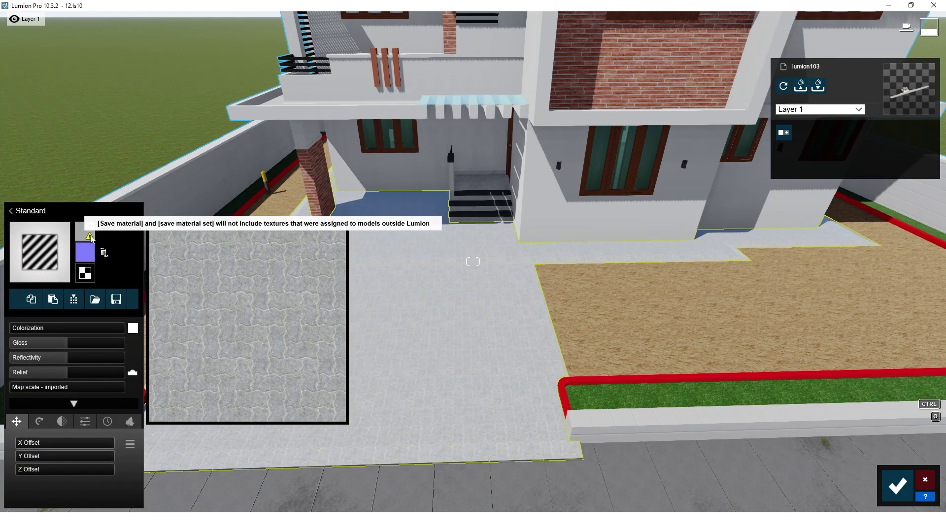
click(91, 238)
click(184, 99)
click(390, 261)
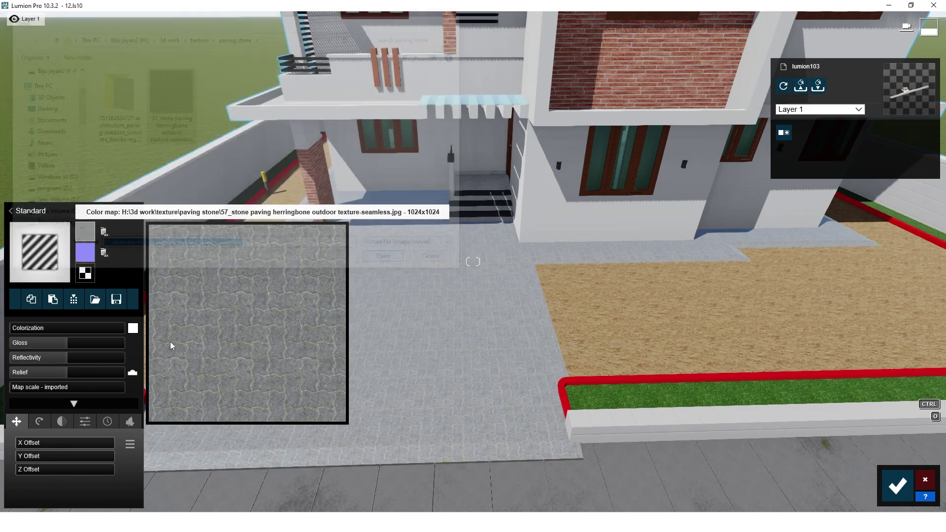
Lower the gloss of the driveway paving to about 0.2.
scroll(457, 404, up, 2)
key(w)
mouse_move(457, 403)
right_down()
mouse_move(458, 335)
mouse_move(443, 379)
mouse_move(457, 413)
right_up()
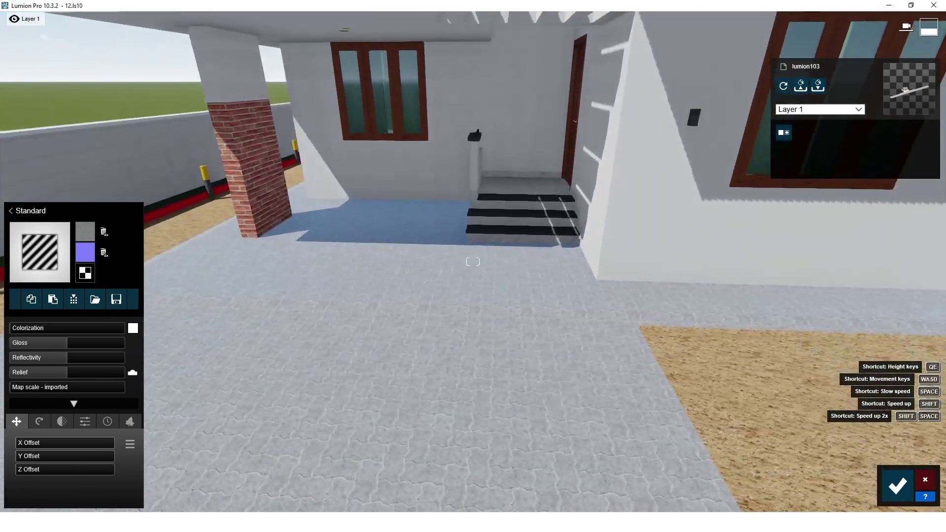
key(e)
right_drag(483, 344, 481, 329)
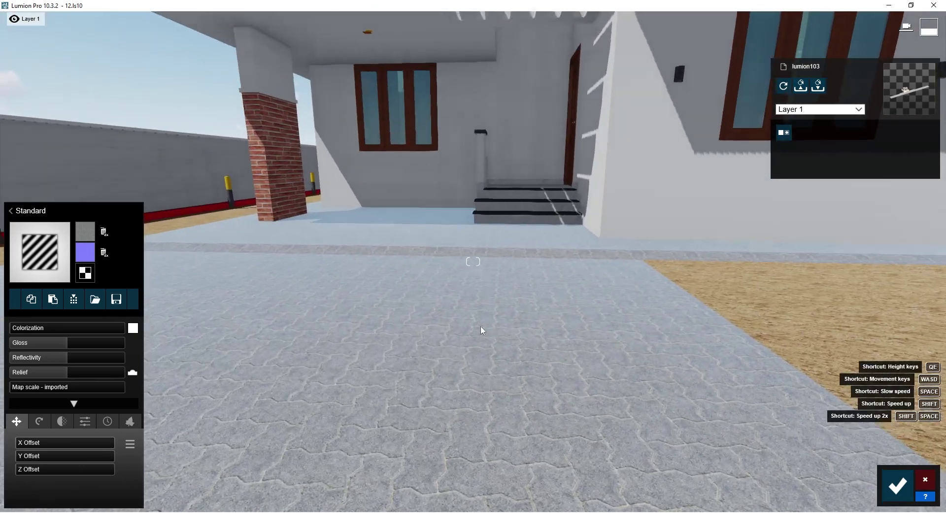
drag(63, 343, 20, 359)
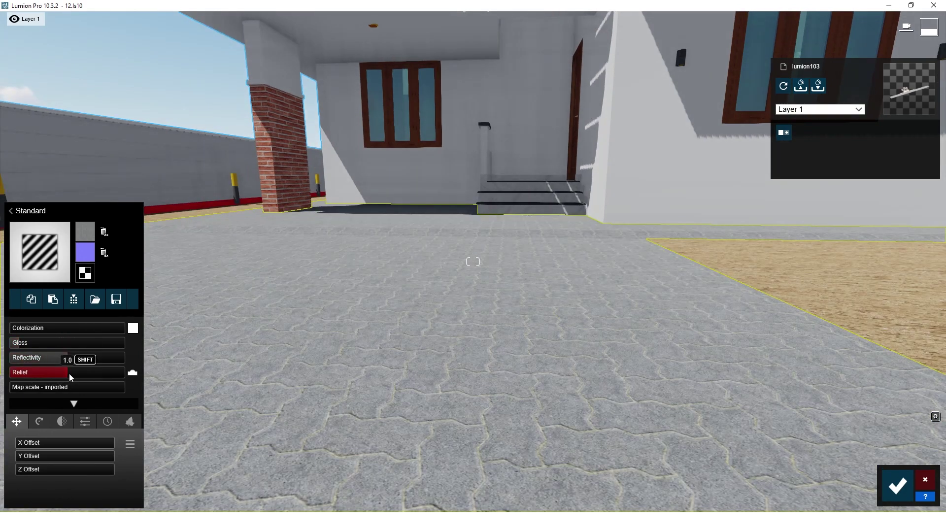
Toggle the paving's normal map direction, compare weak and strong relief, and set the relief to about 1.8.
drag(69, 374, 94, 373)
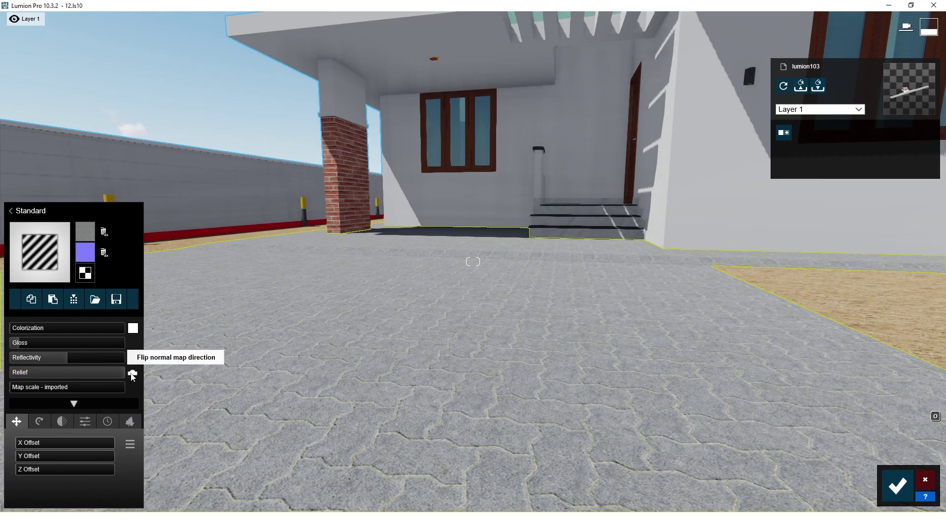
click(132, 375)
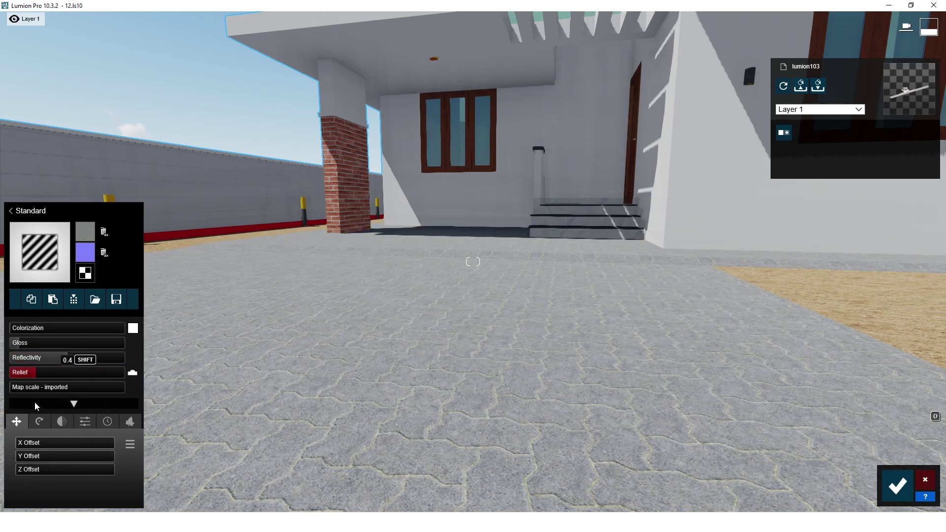
drag(121, 372, 172, 369)
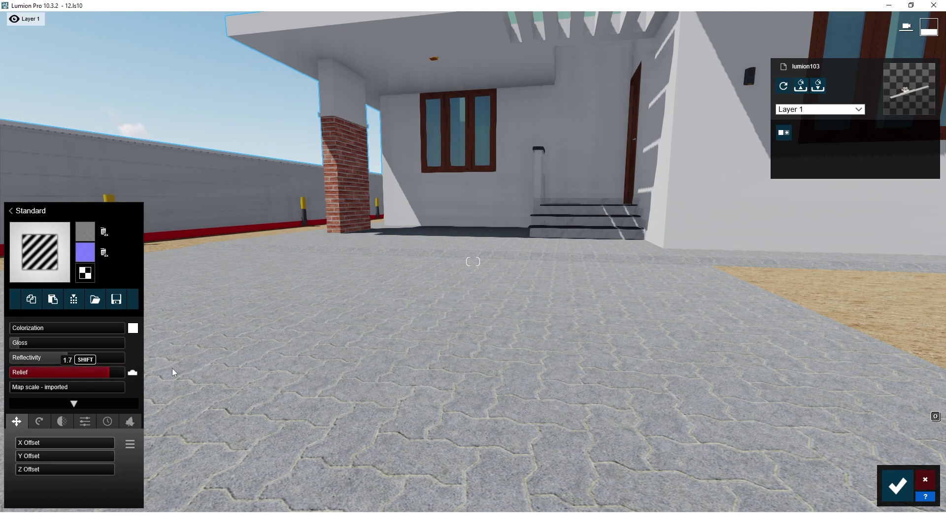
drag(86, 373, 1, 378)
drag(116, 374, 116, 374)
Set the paving's reflectivity to about 0.6 and its gloss to about 0.4.
key(s)
key(w)
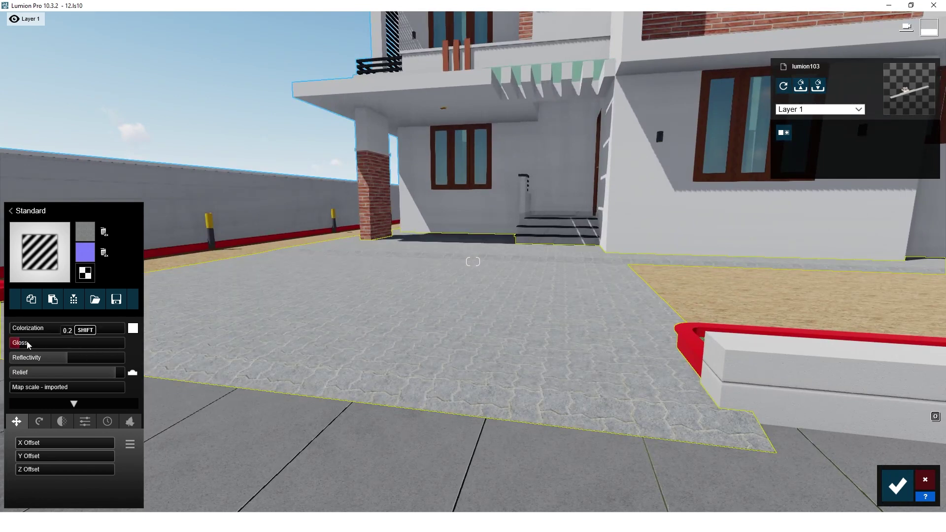
mouse_move(68, 361)
mouse_move(68, 362)
mouse_down()
mouse_move(44, 360)
mouse_move(114, 361)
mouse_move(85, 361)
mouse_move(111, 367)
mouse_move(65, 380)
mouse_up()
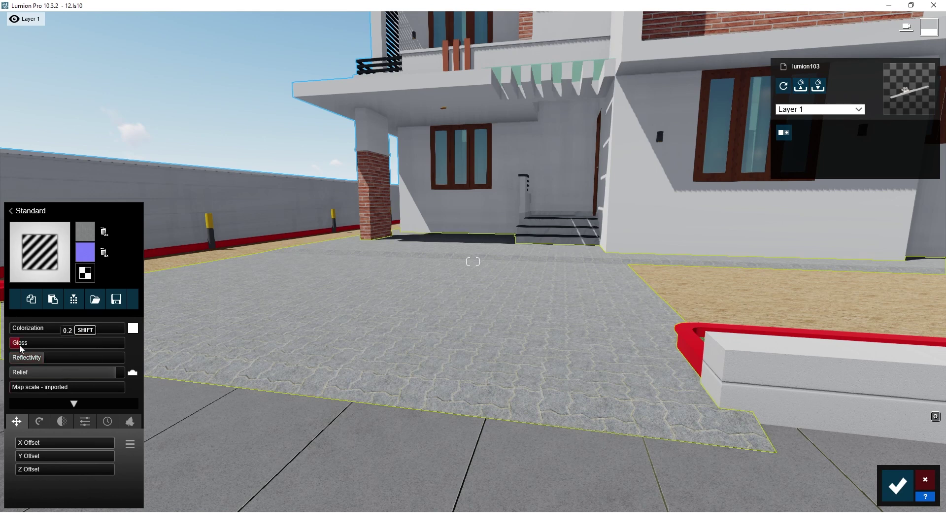
mouse_move(42, 345)
mouse_down()
mouse_move(73, 340)
mouse_move(49, 349)
mouse_up()
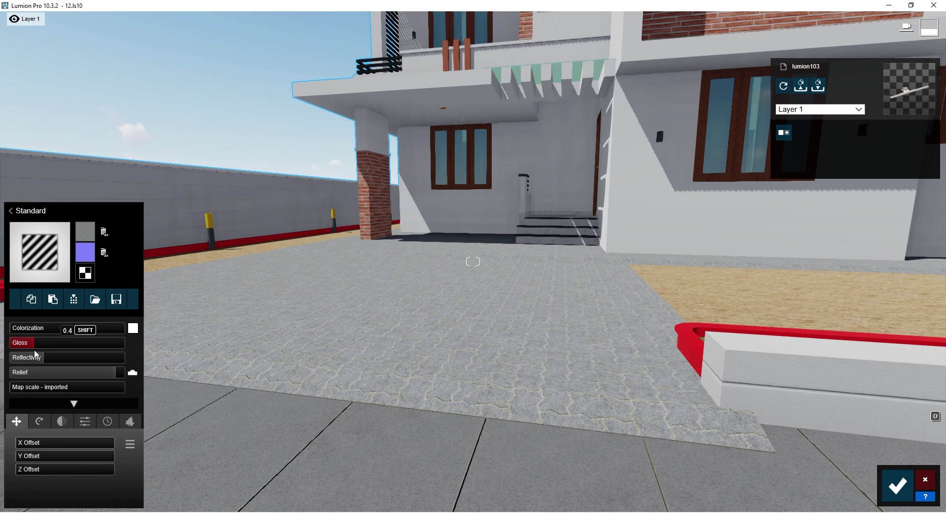
Add stone weathering of about 0.4 to the driveway paving.
right_drag(487, 311, 451, 323)
key(s)
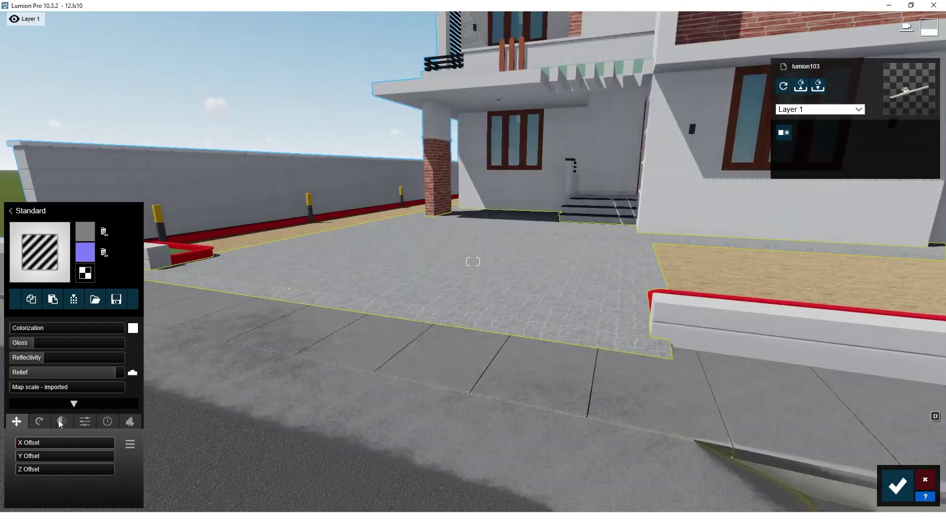
click(108, 423)
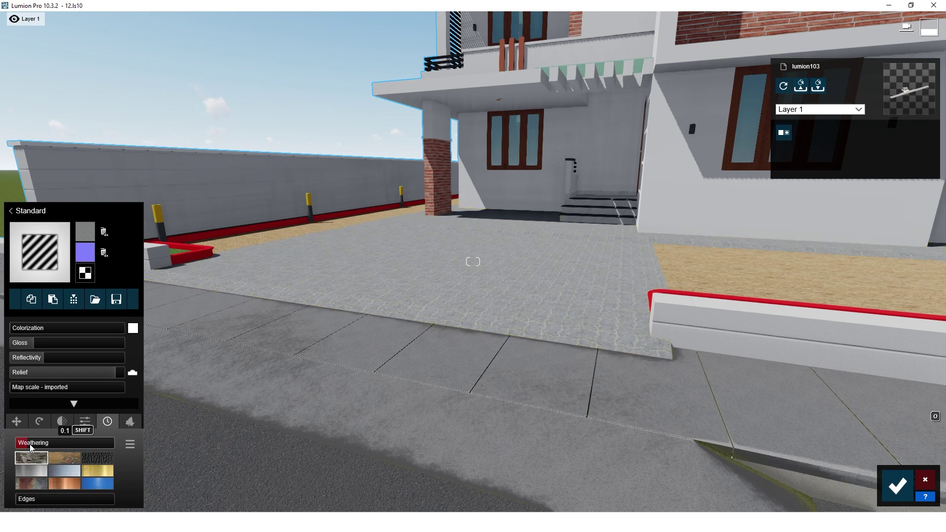
drag(40, 445, 59, 442)
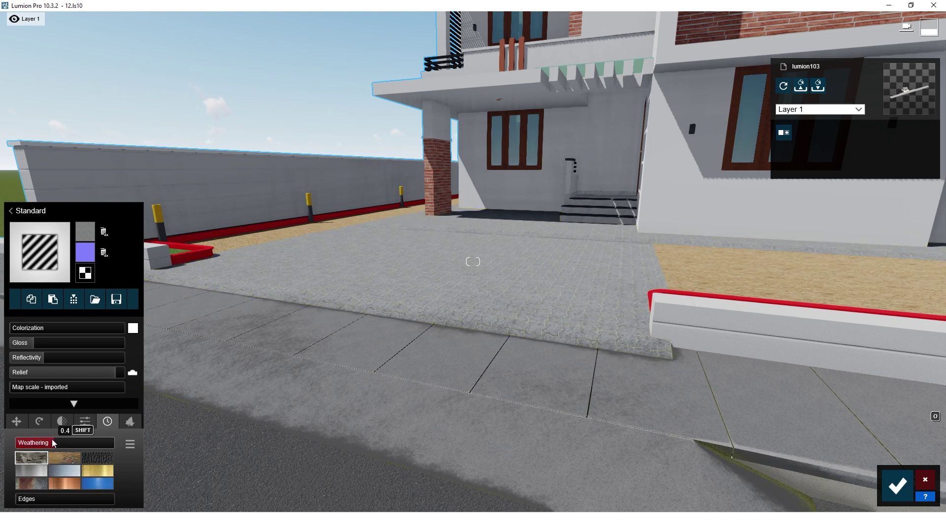
Readjust the driveway paving's stone weathering to about 0.4 and save the material changes.
scroll(456, 415, down, 5)
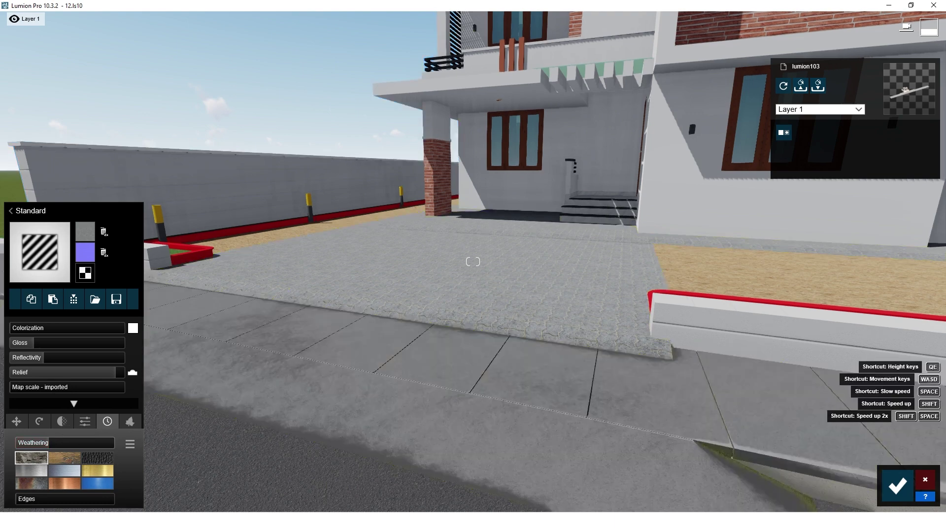
right_drag(468, 413, 444, 373)
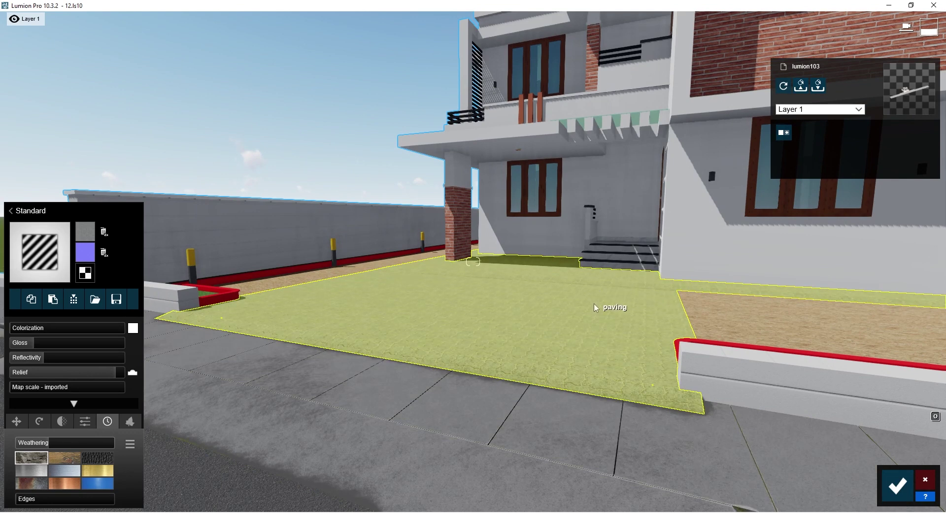
right_drag(548, 343, 413, 264)
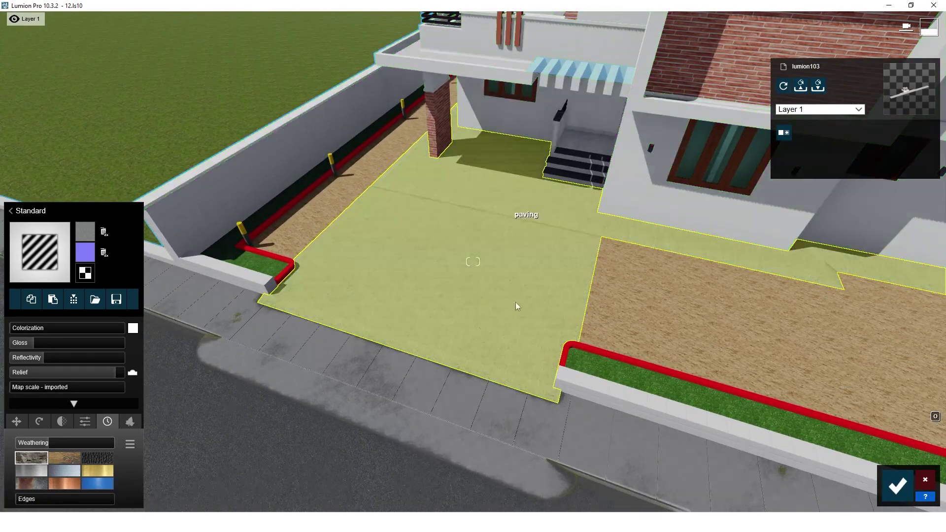
right_drag(493, 299, 493, 300)
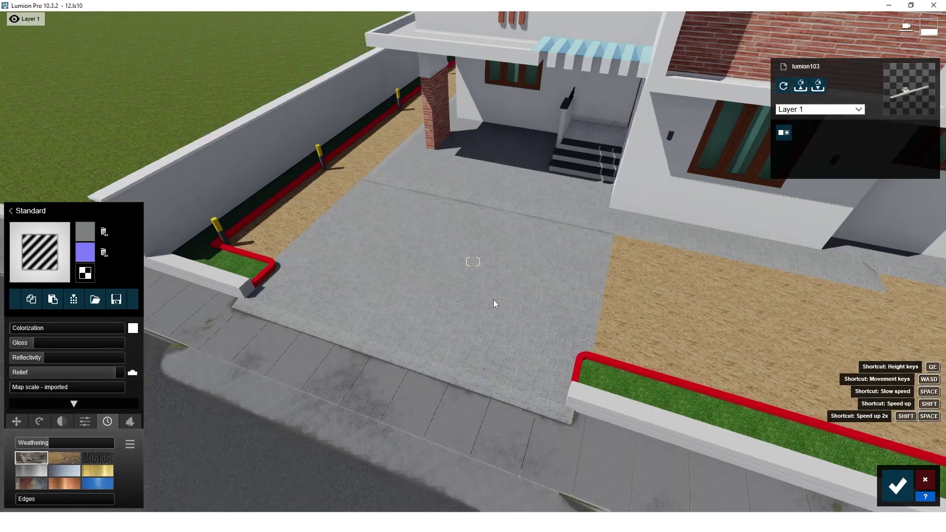
drag(53, 443, 67, 444)
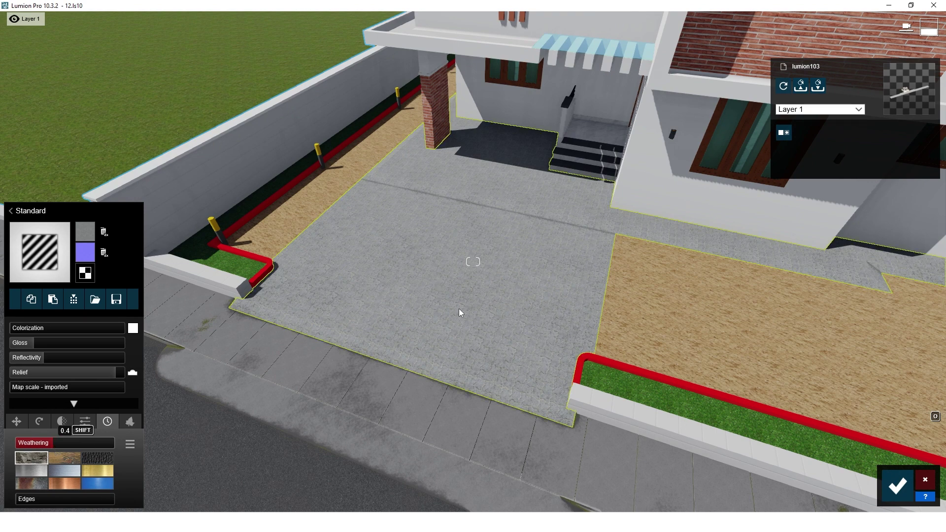
click(909, 495)
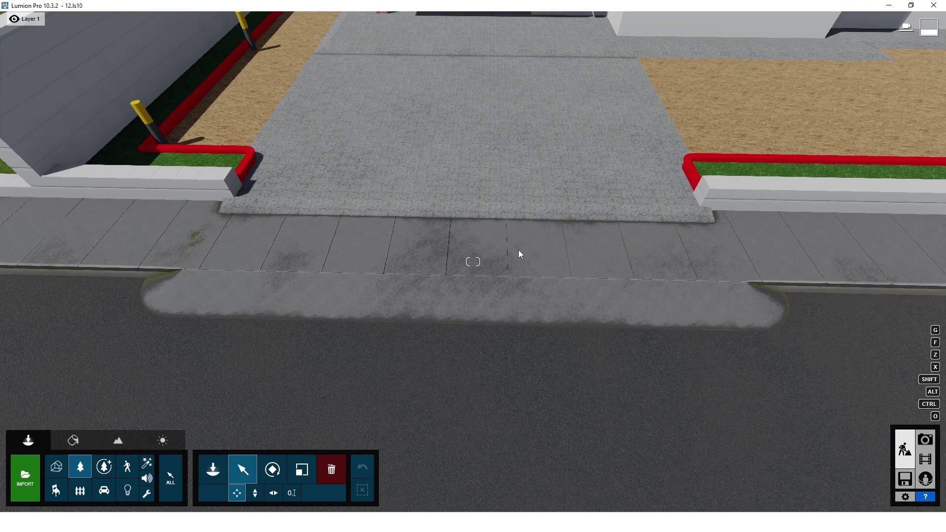
Examine the road asphalt, kerb ramp, pavement and driveway paving from close up and from farther back.
right_drag(546, 130, 550, 282)
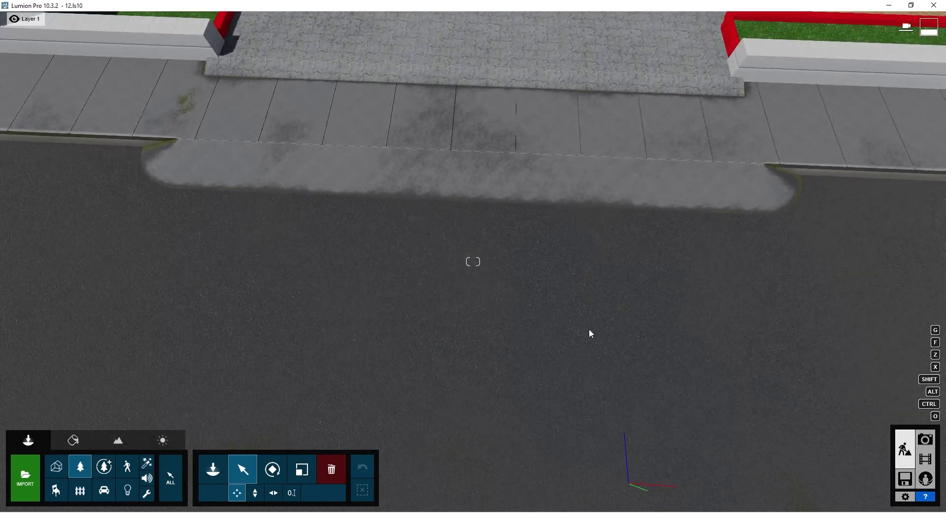
key(w)
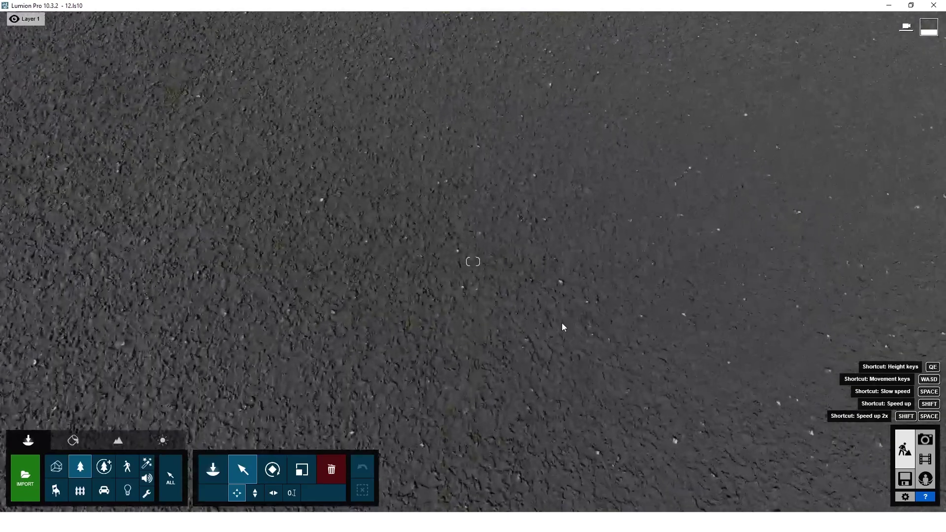
key(w)
right_drag(550, 281, 616, 182)
key(e)
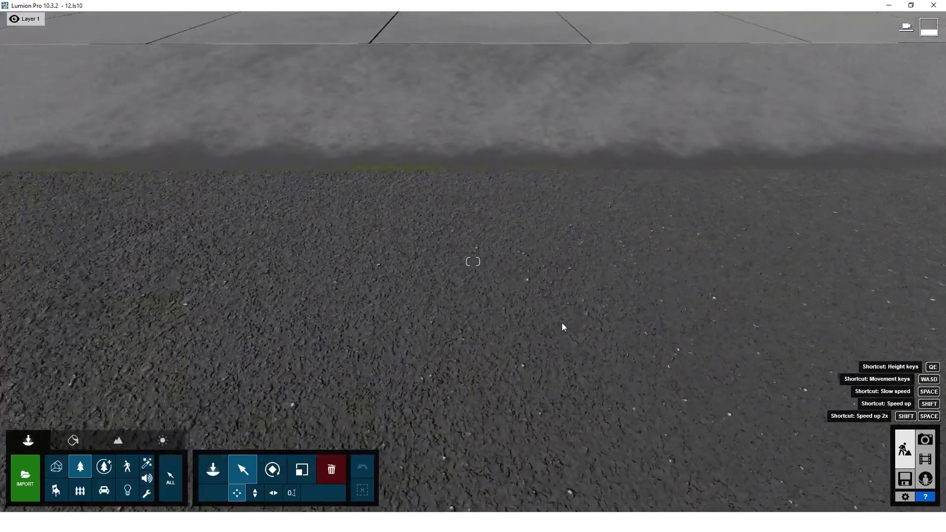
key(e)
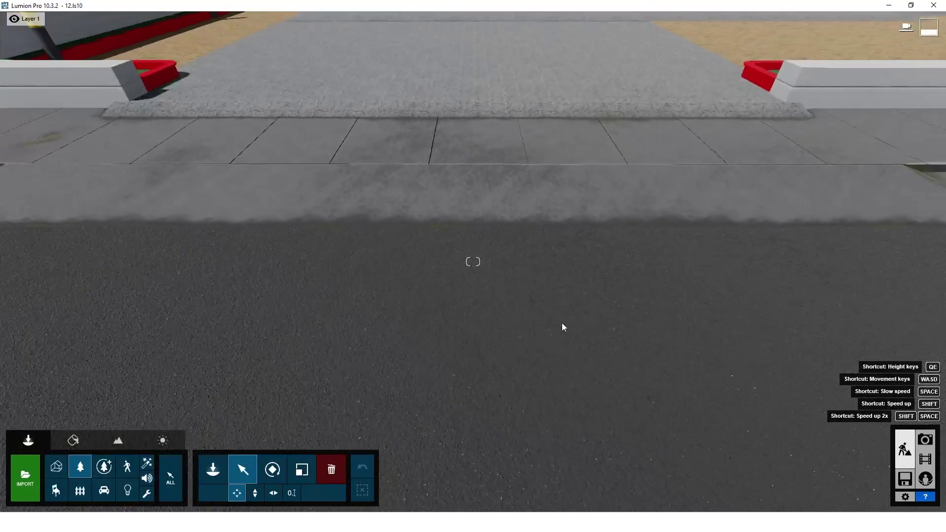
mouse_move(563, 326)
right_down()
mouse_move(550, 313)
mouse_move(582, 329)
right_up()
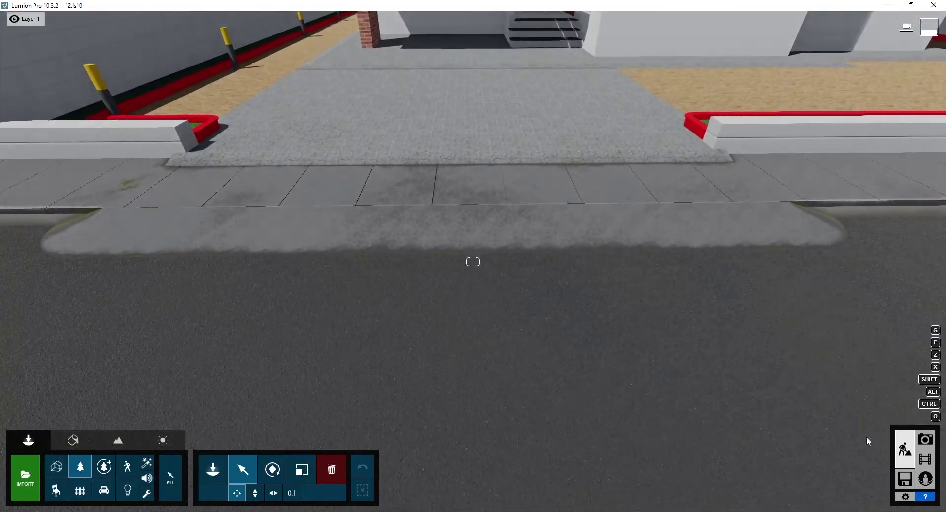
Switch to Photo mode and frame the road, pavement and driveway entrance with a focal length of about 15 mm.
click(926, 440)
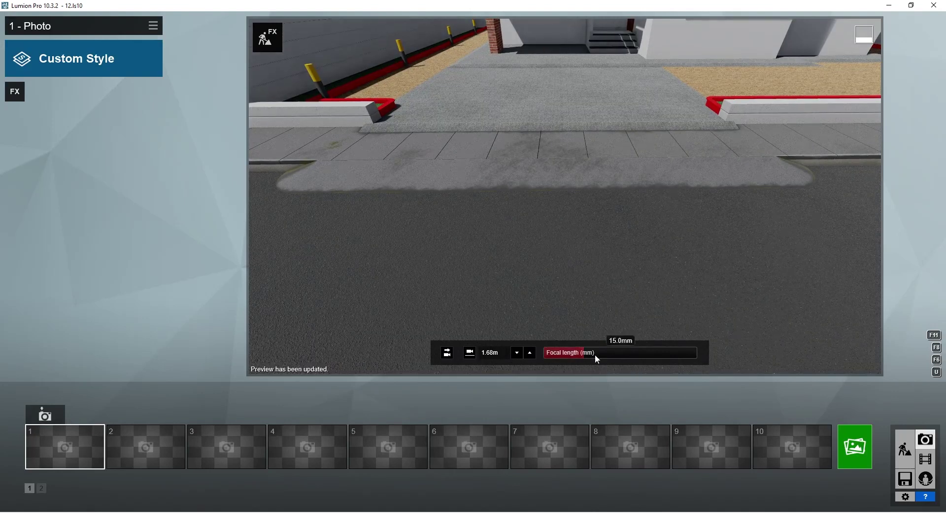
mouse_move(585, 355)
mouse_down()
mouse_move(604, 350)
mouse_move(577, 361)
mouse_move(585, 359)
mouse_up()
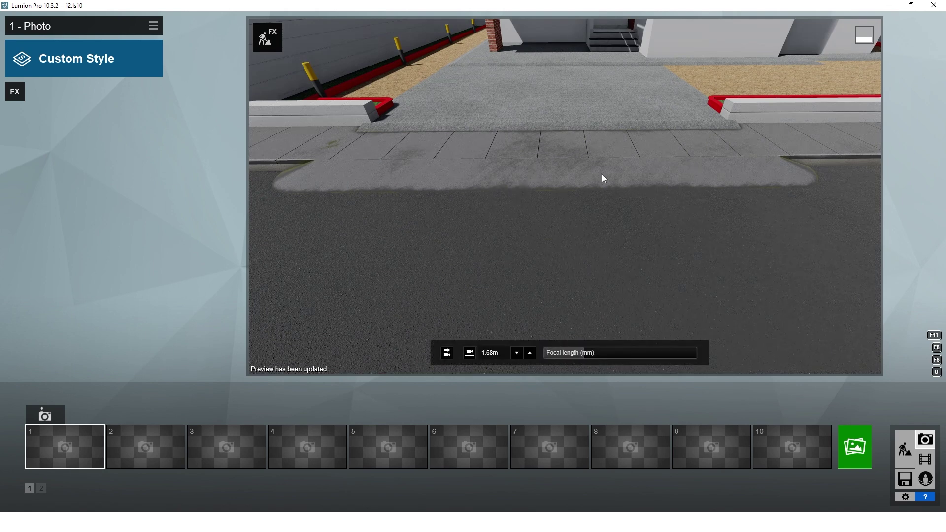
mouse_move(565, 196)
right_down()
mouse_move(565, 216)
mouse_move(566, 161)
mouse_move(574, 186)
right_up()
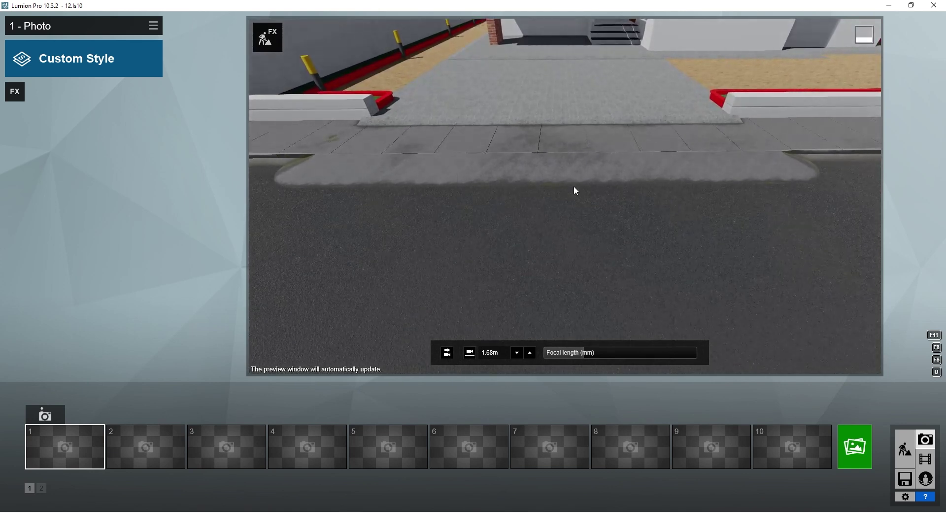
key(w)
drag(597, 351, 593, 354)
right_drag(601, 143, 600, 115)
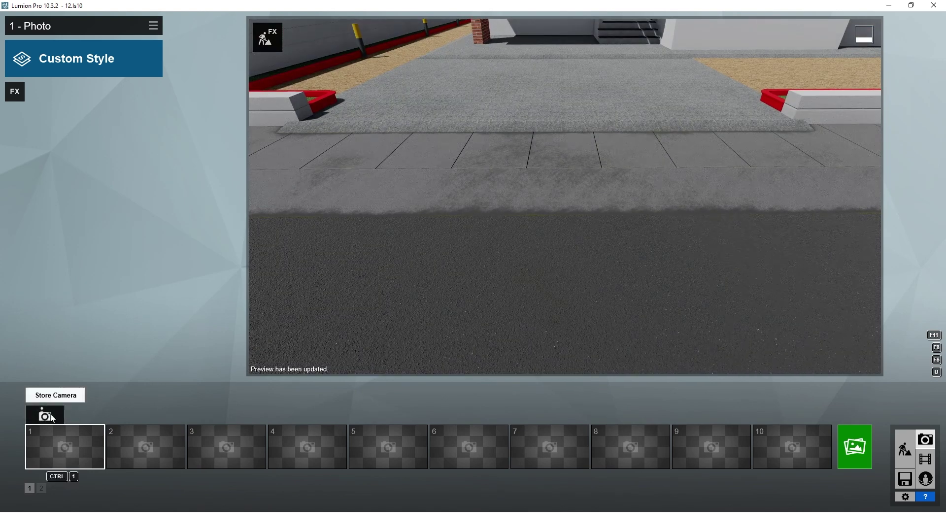
Store the framed view in photo slot 1 and render the current shot at Poster size, 7680x4320, as 1.jpg.
click(53, 420)
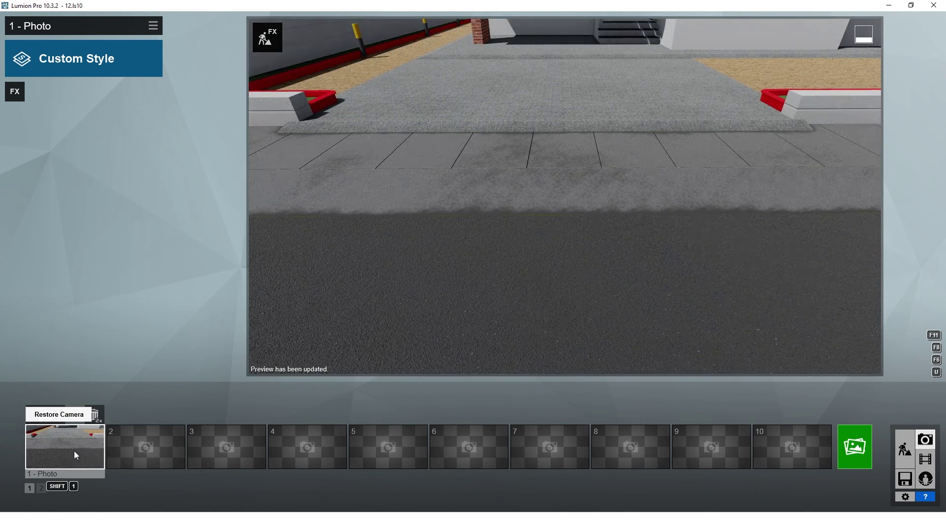
click(863, 447)
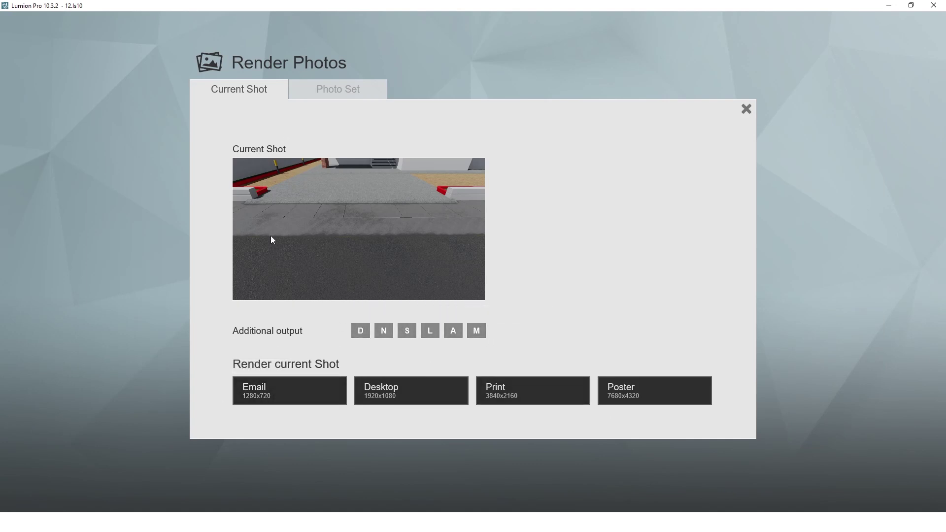
click(630, 399)
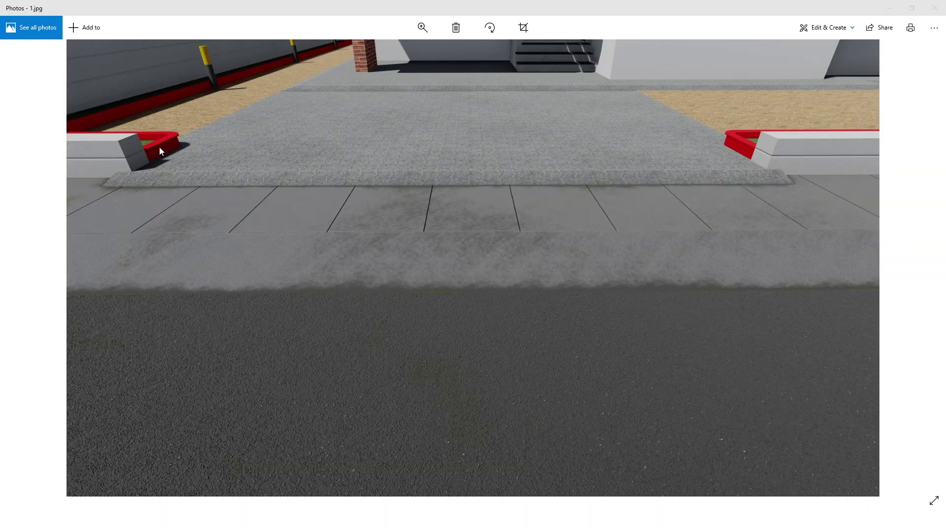